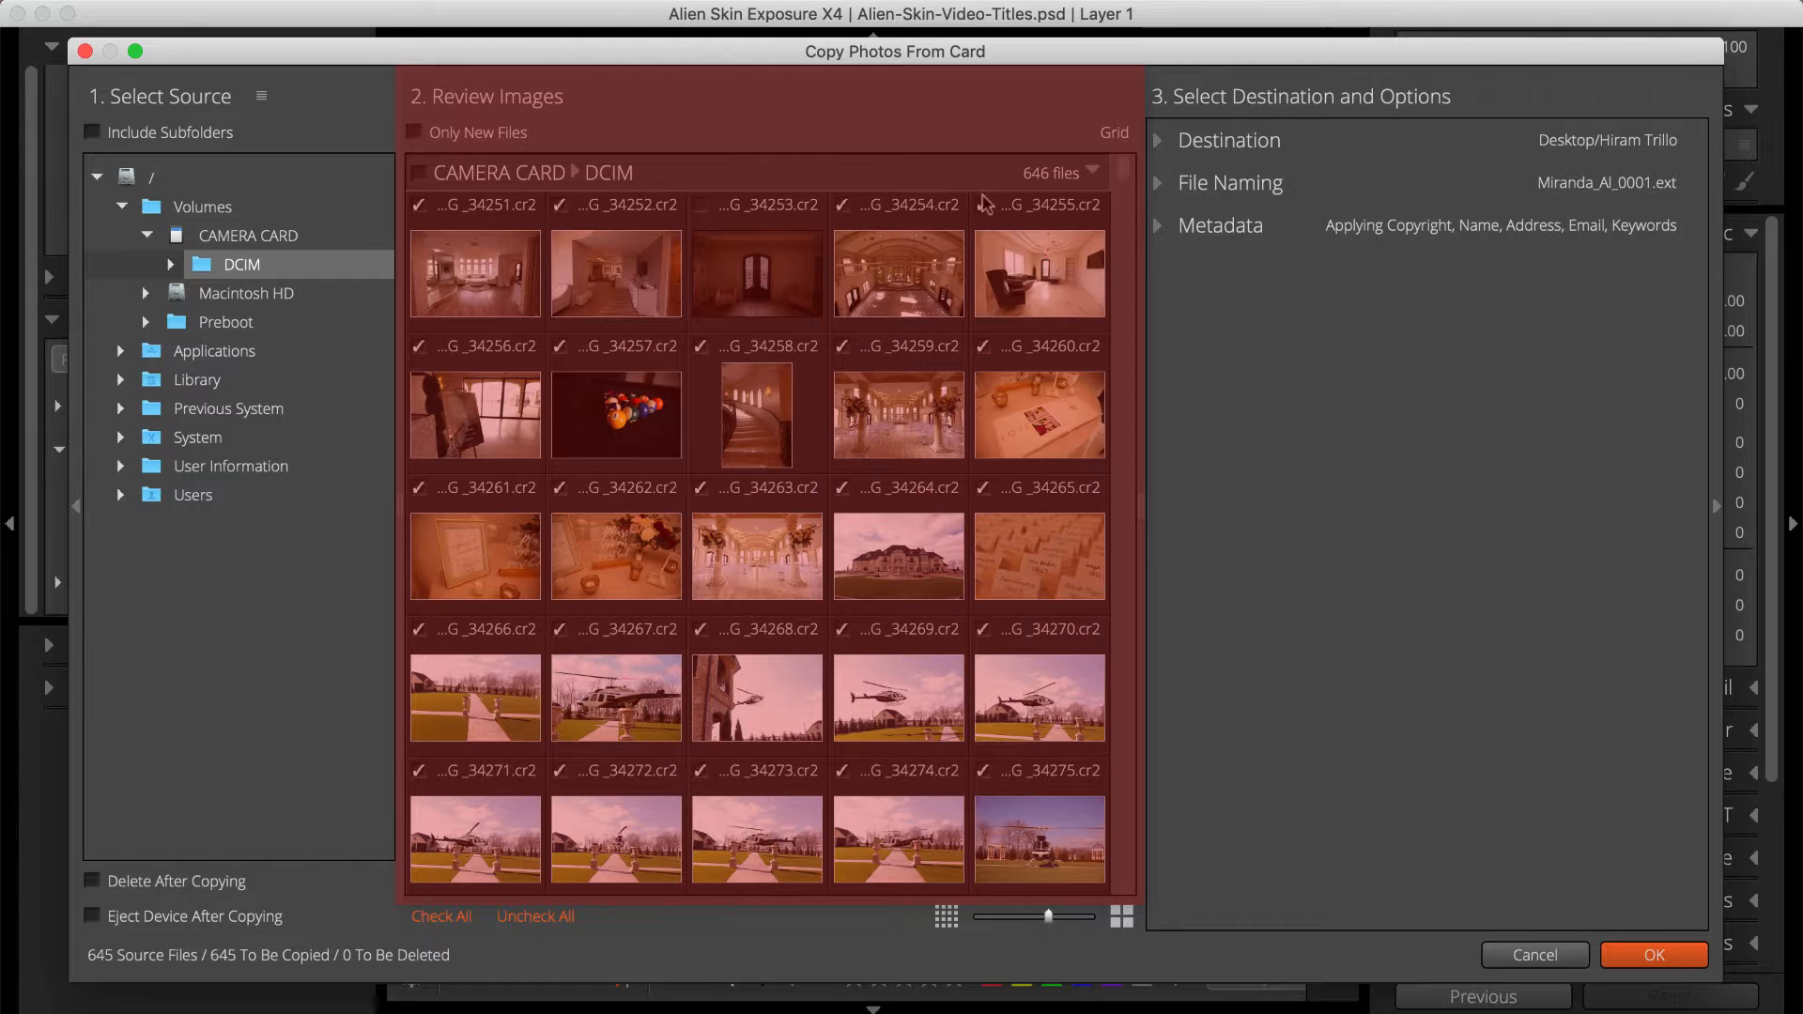
Step: Exclude the photos ending in 34255, 34266 and 34382 from the card copy and check the remaining images
left_click(984, 206)
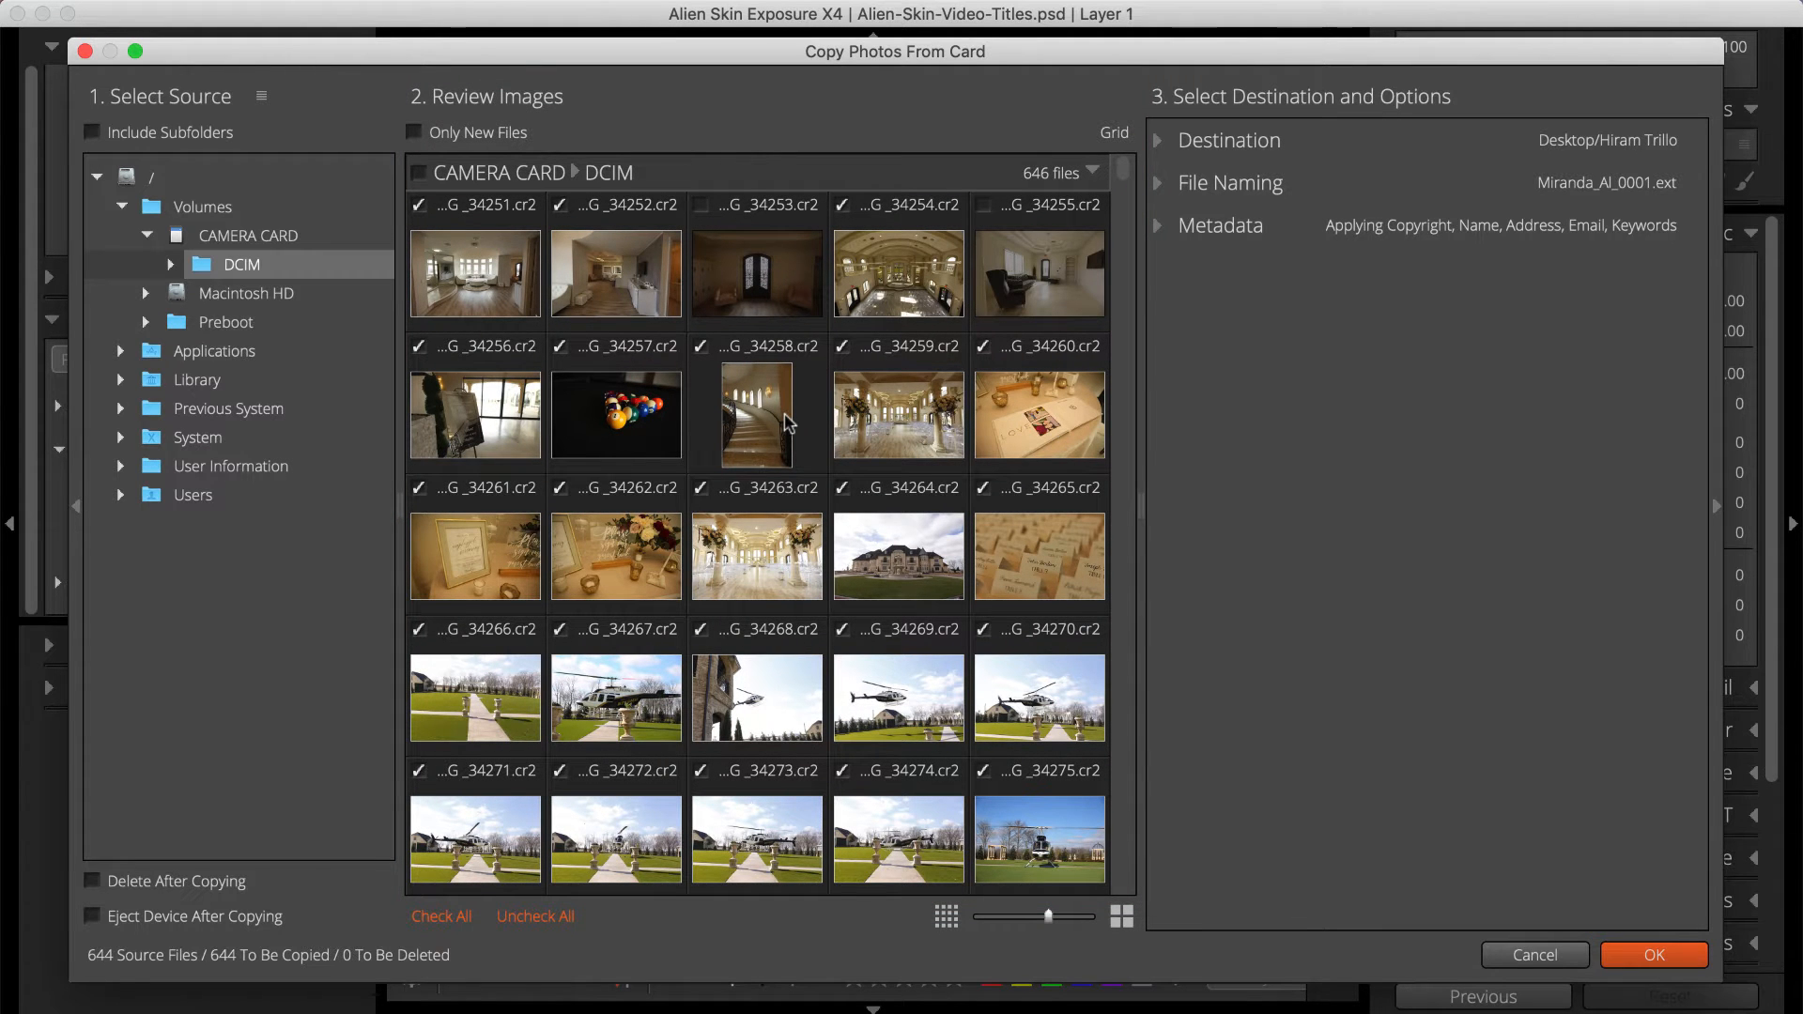
scroll(787, 424, "down", 5)
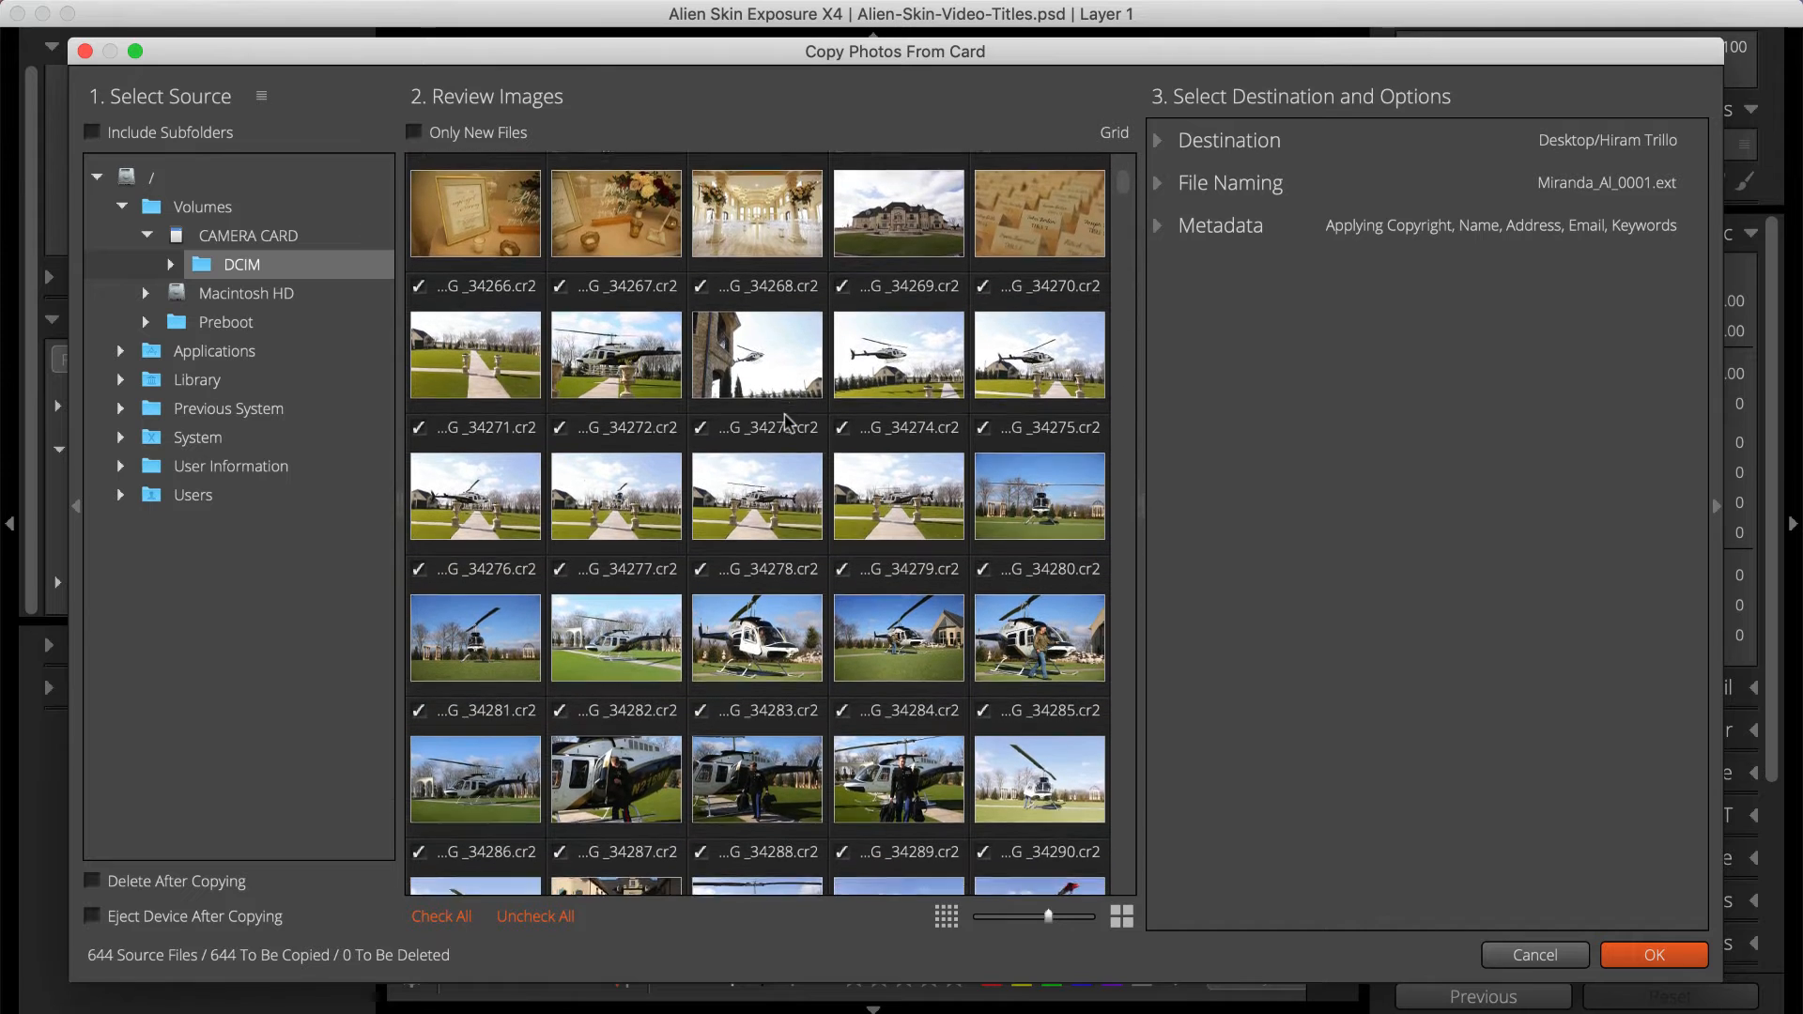
scroll(787, 425, "down", 1)
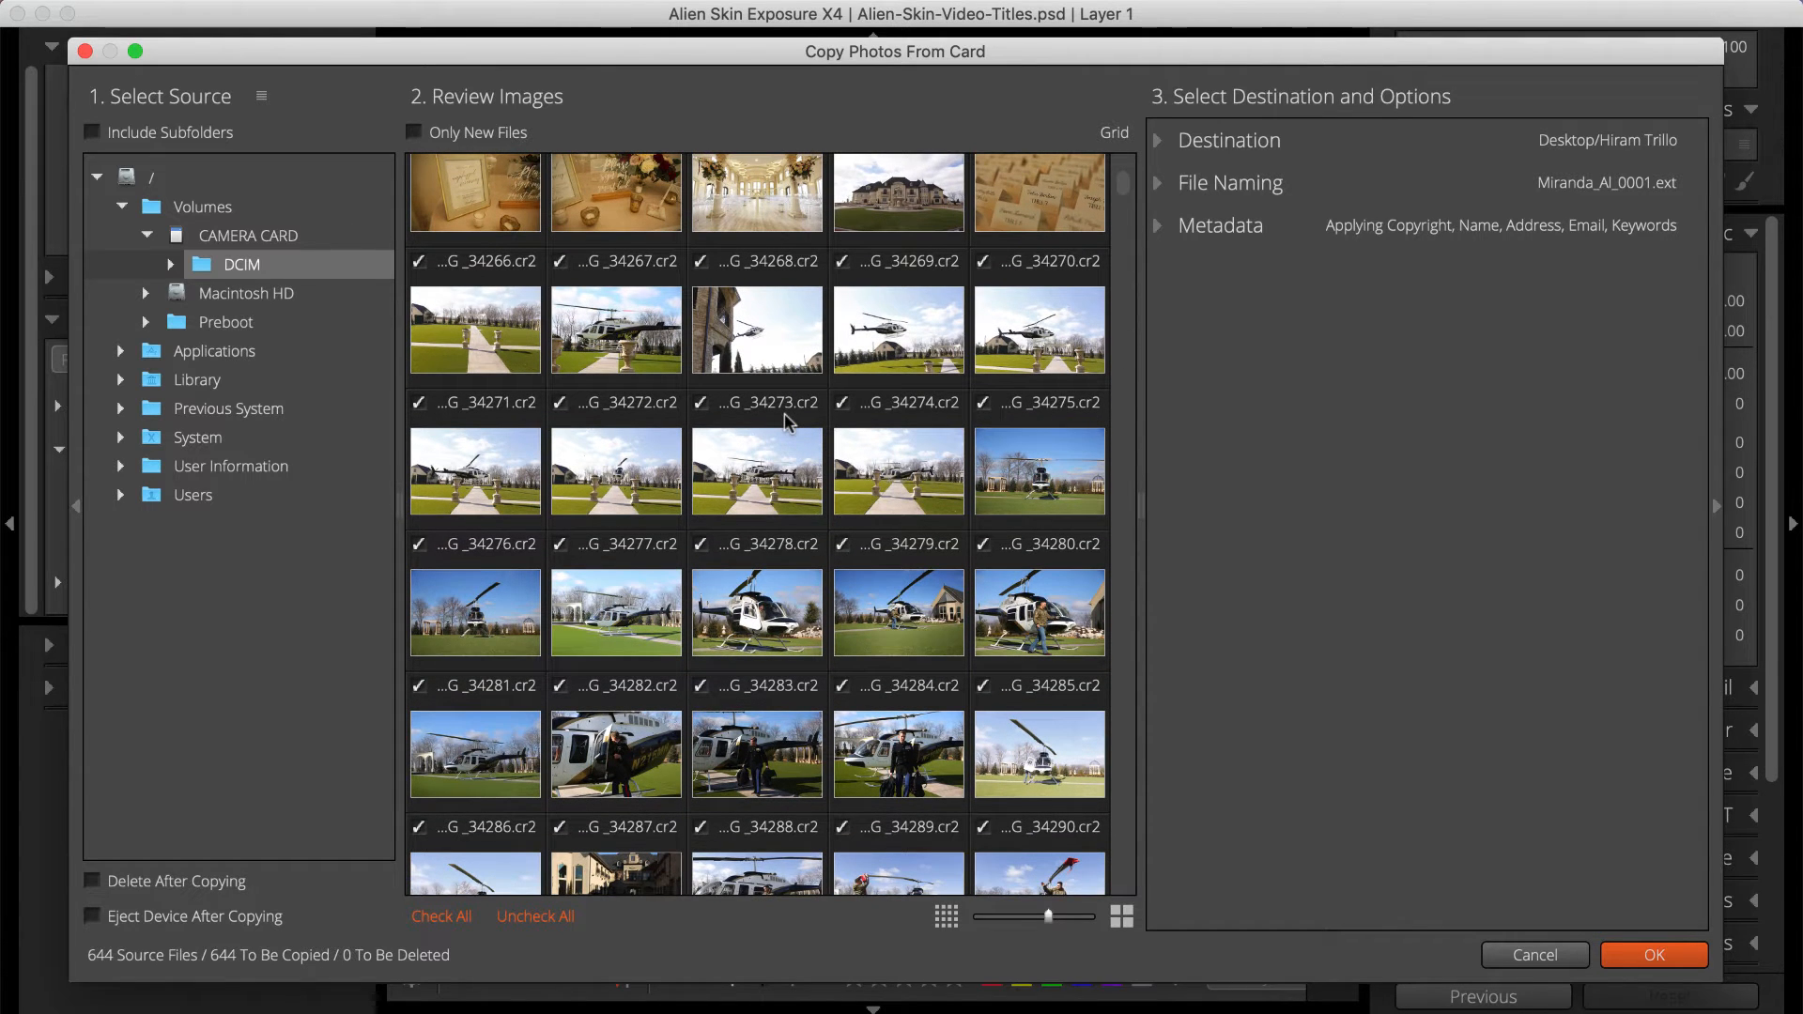
left_click(419, 265)
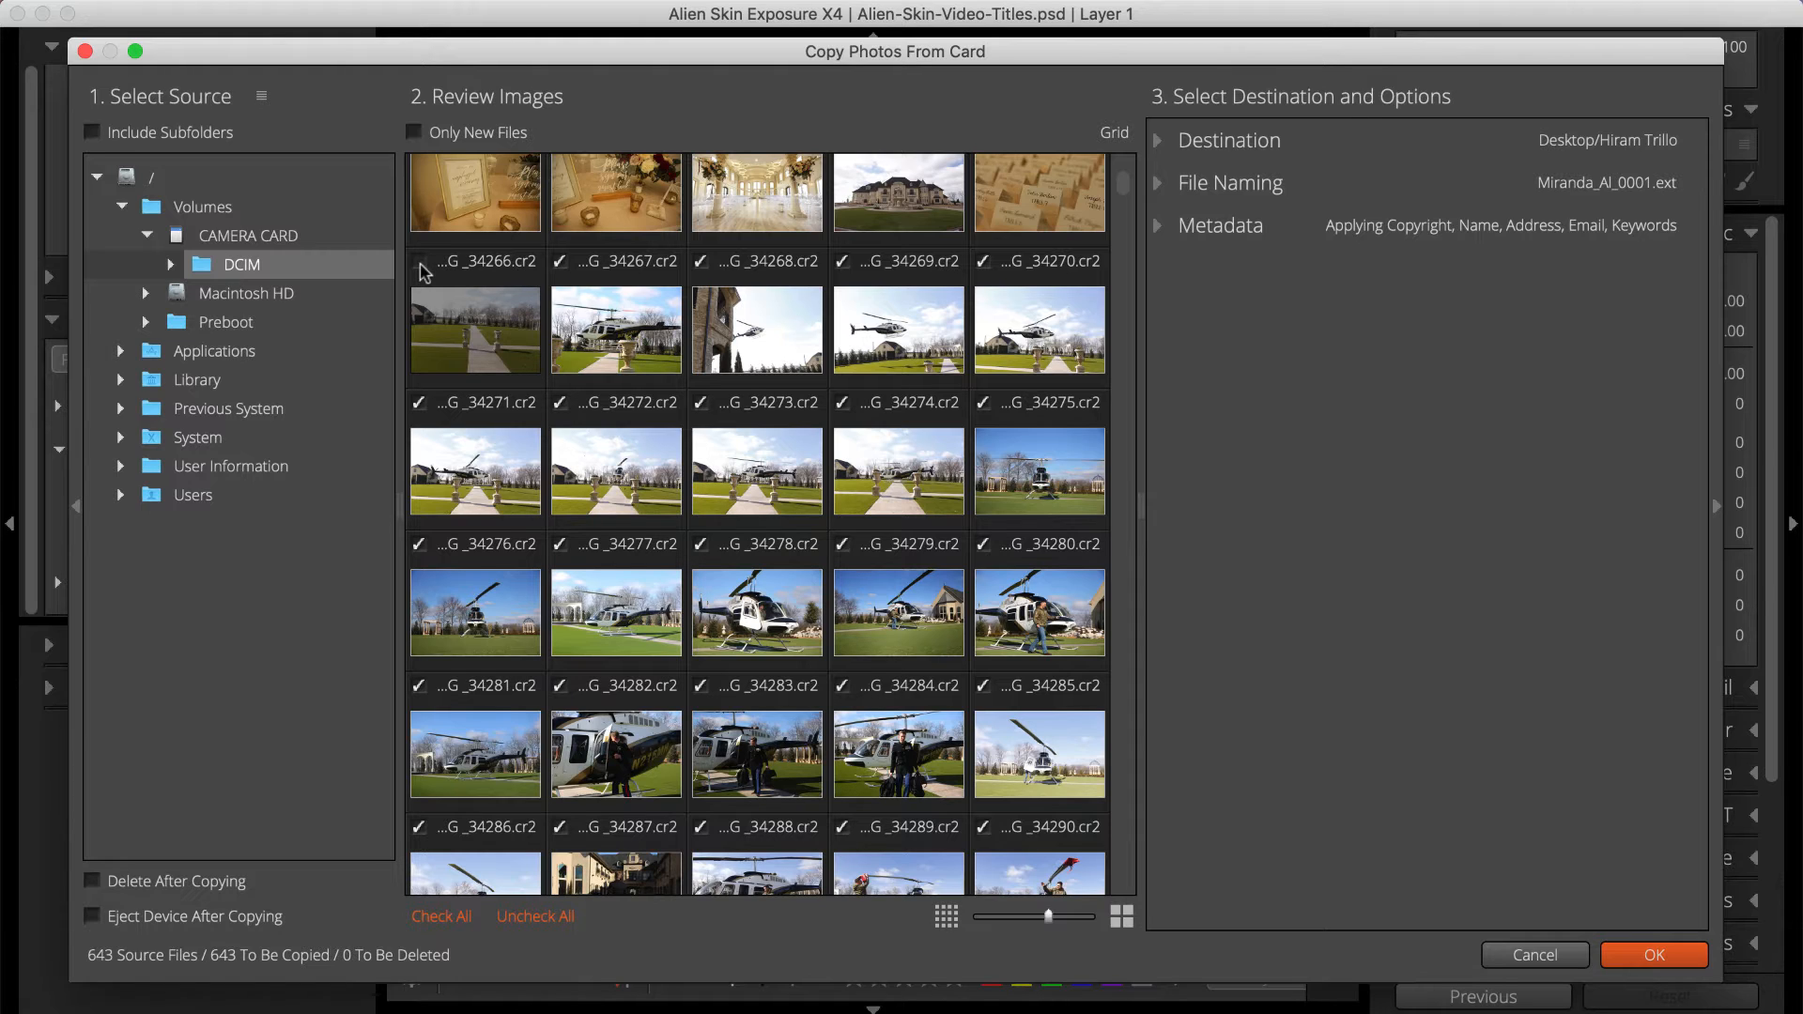
scroll(420, 273, "down", 15)
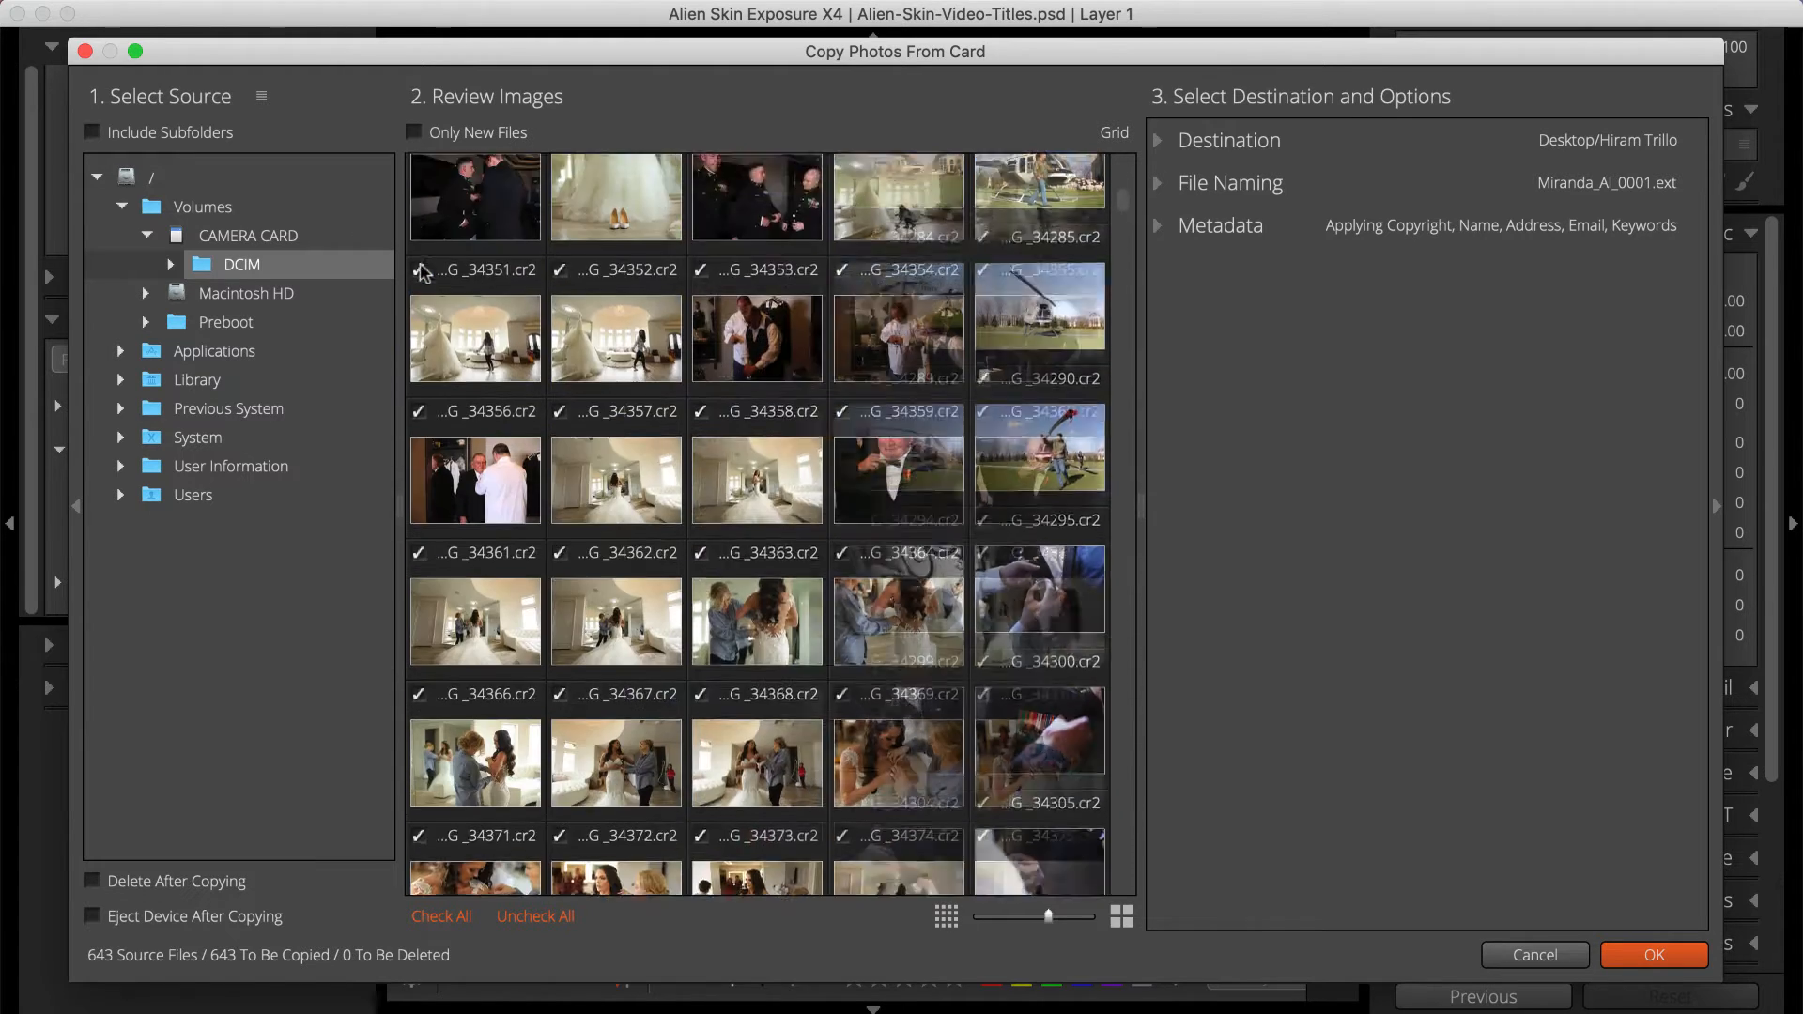
scroll(422, 274, "down", 5)
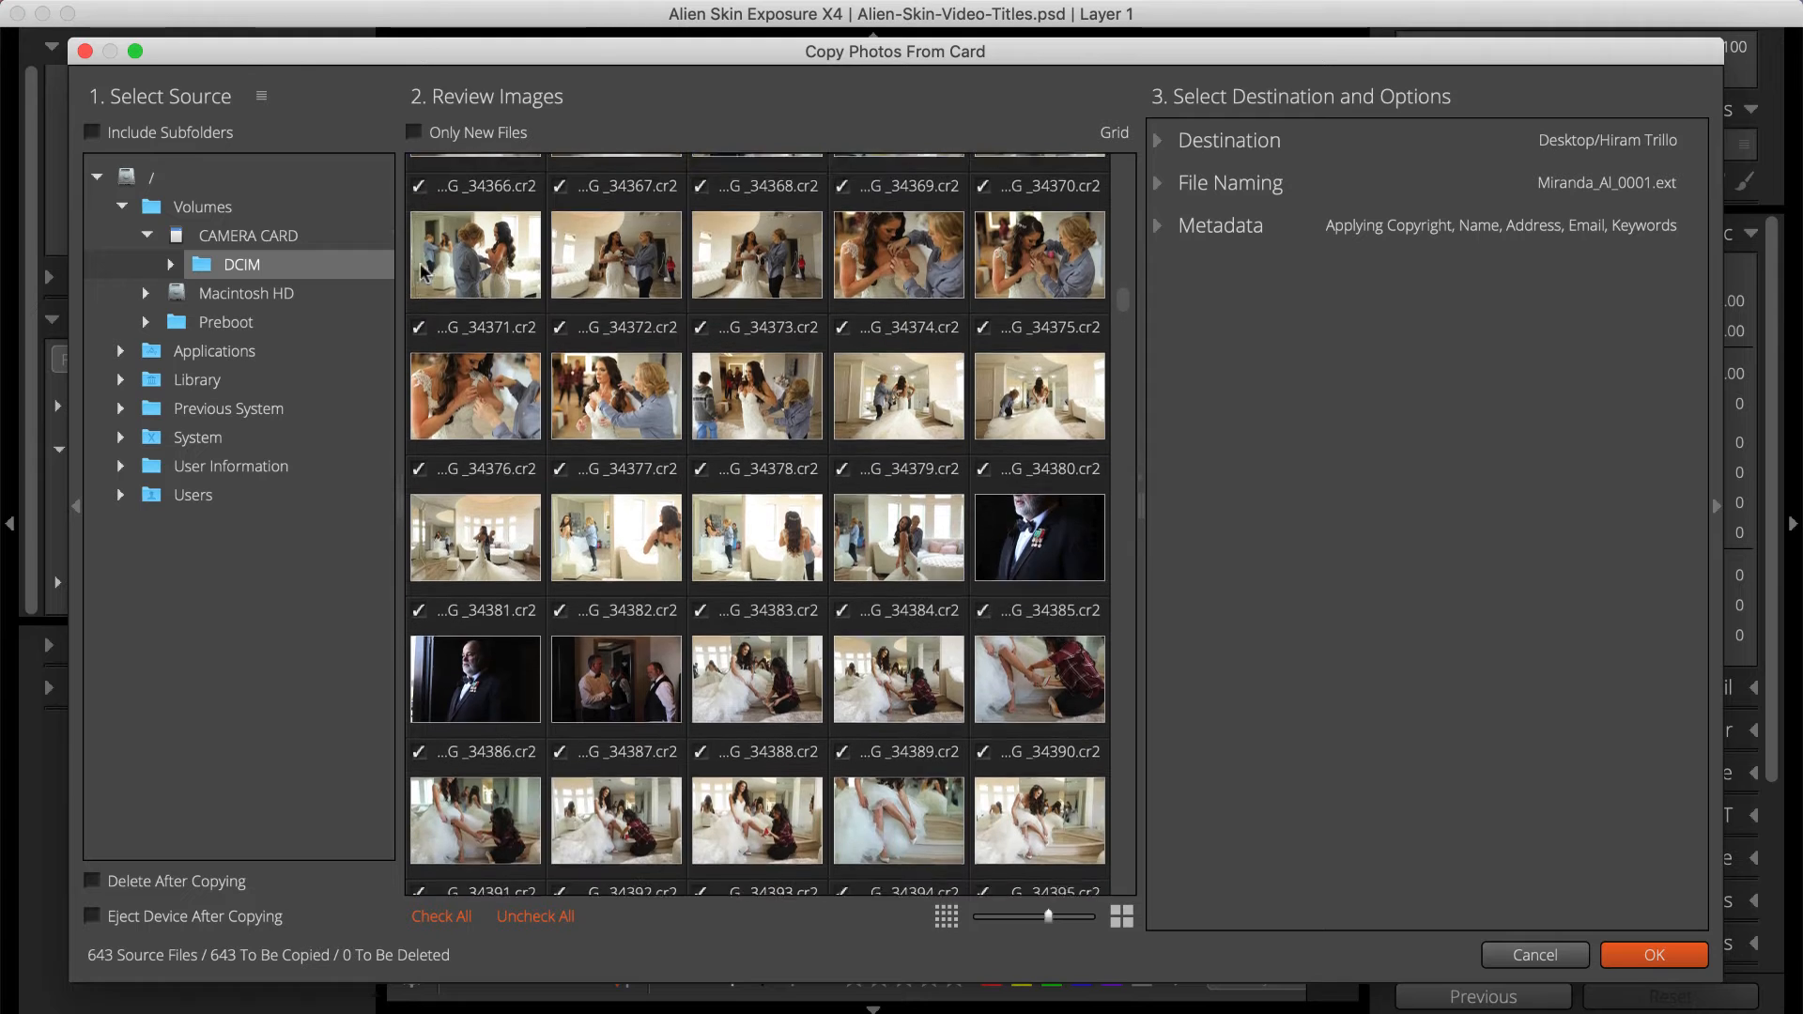
scroll(423, 272, "down", 1)
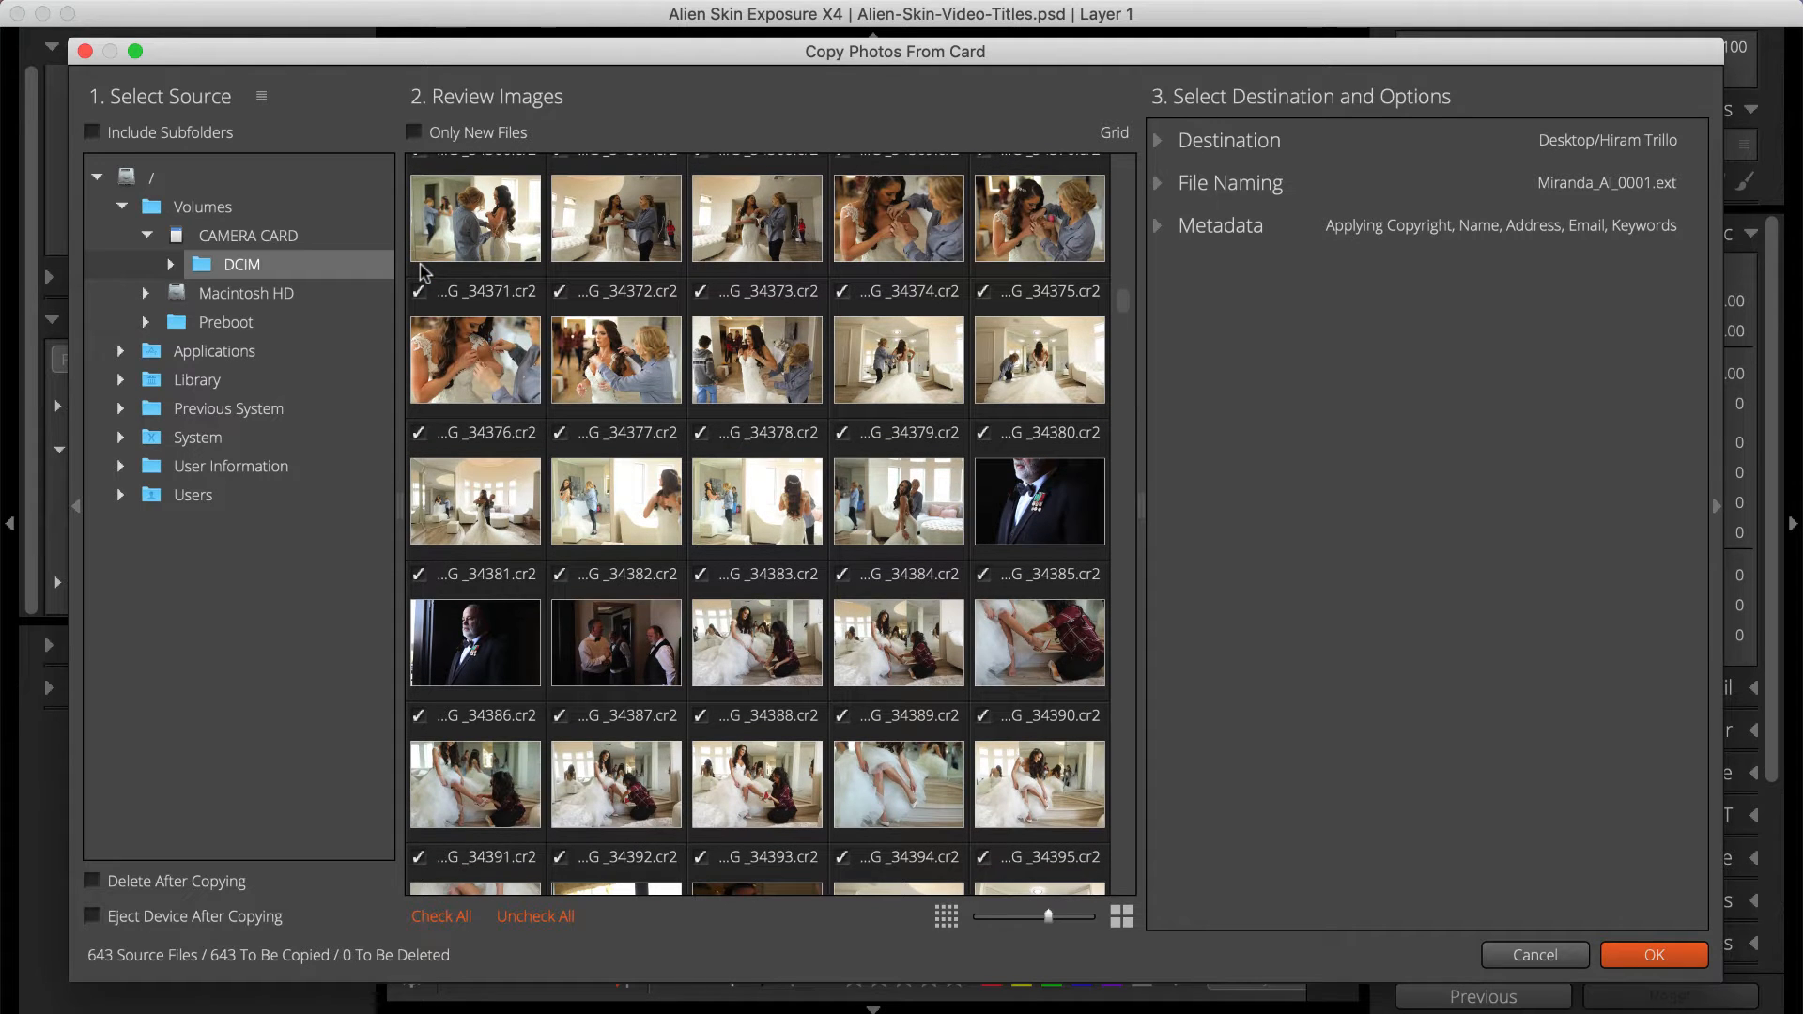
left_click(561, 574)
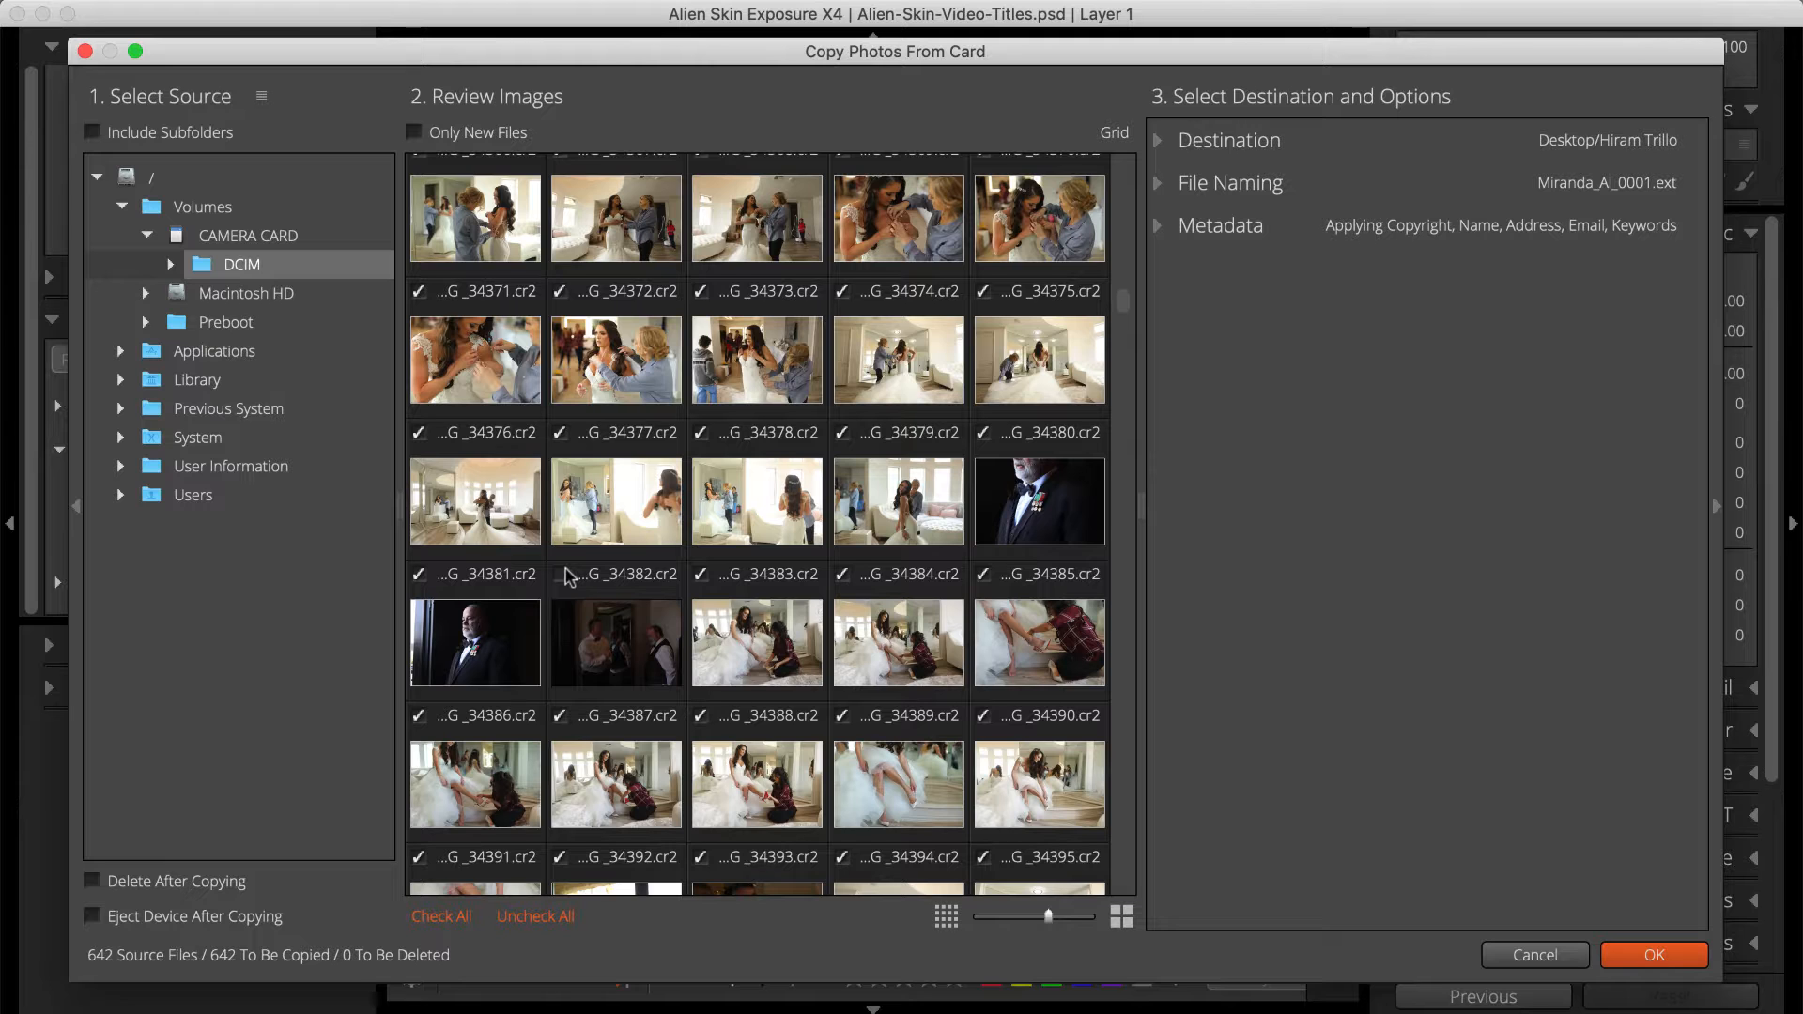
scroll(567, 577, "down", 15)
scroll(705, 517, "down", 1)
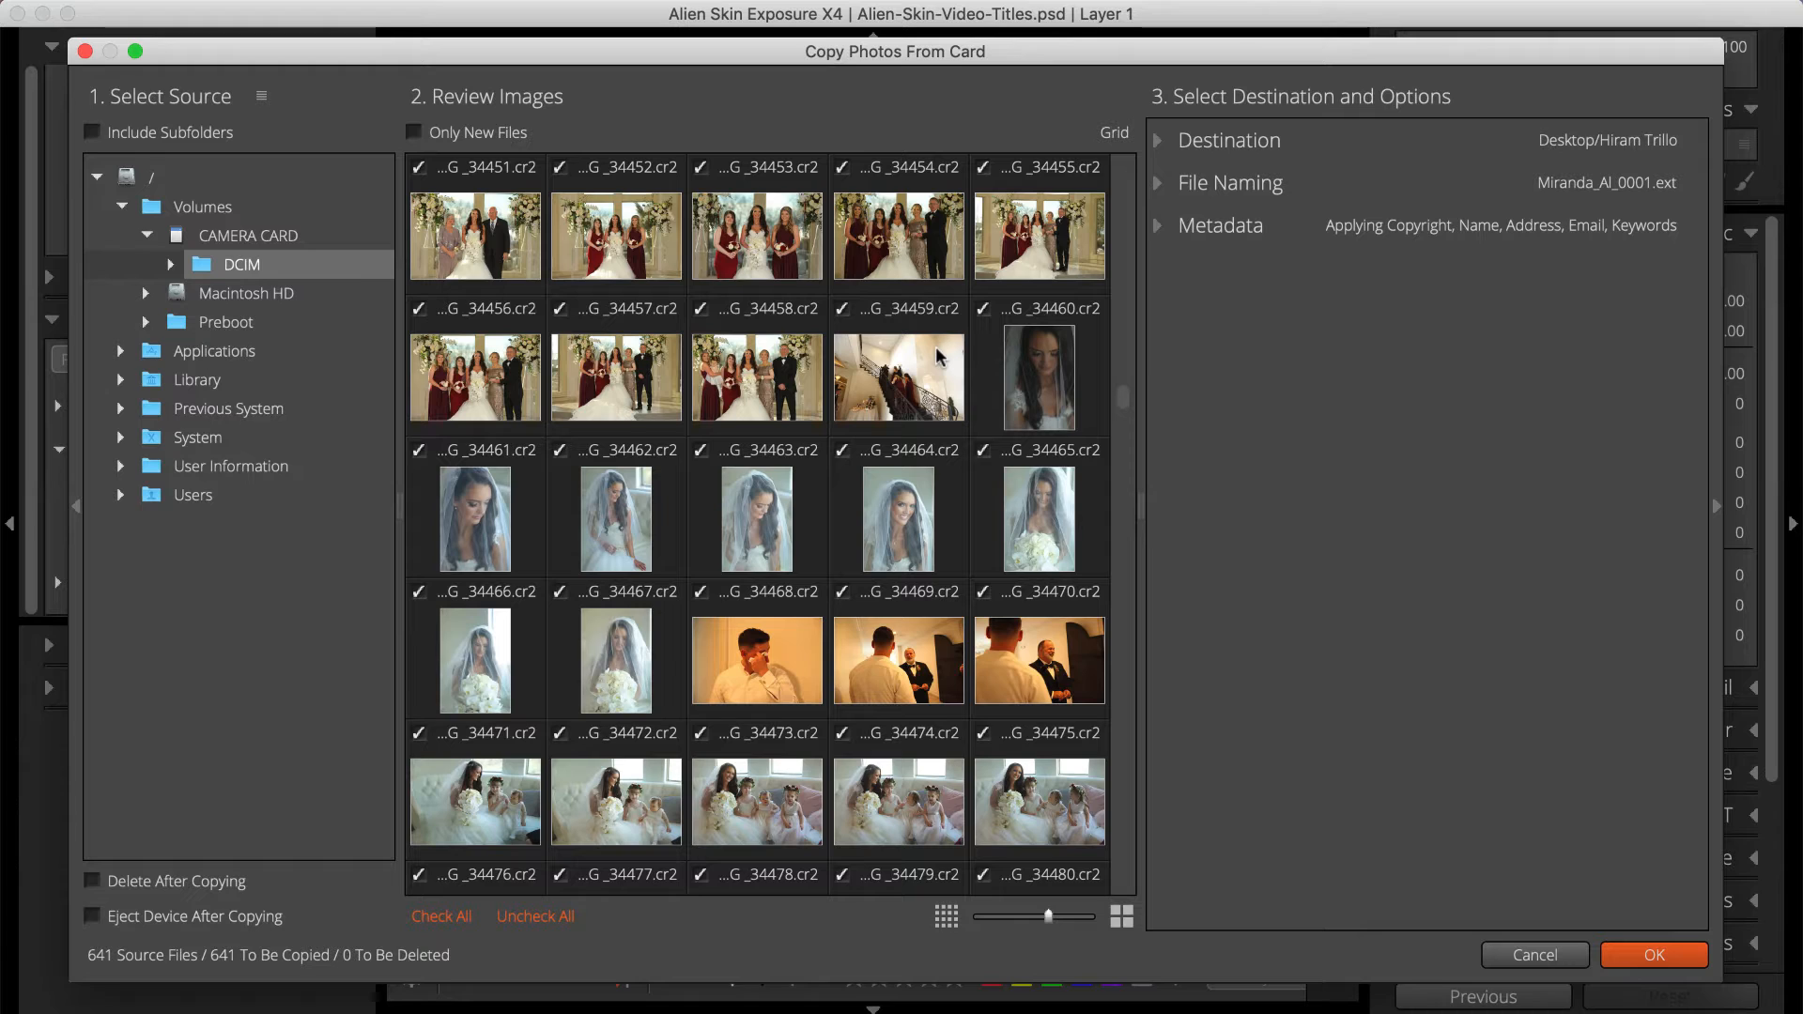
Step: Add the capture date in yyyyMMdd format to the generated subfolder name in the destination settings
left_click(1158, 141)
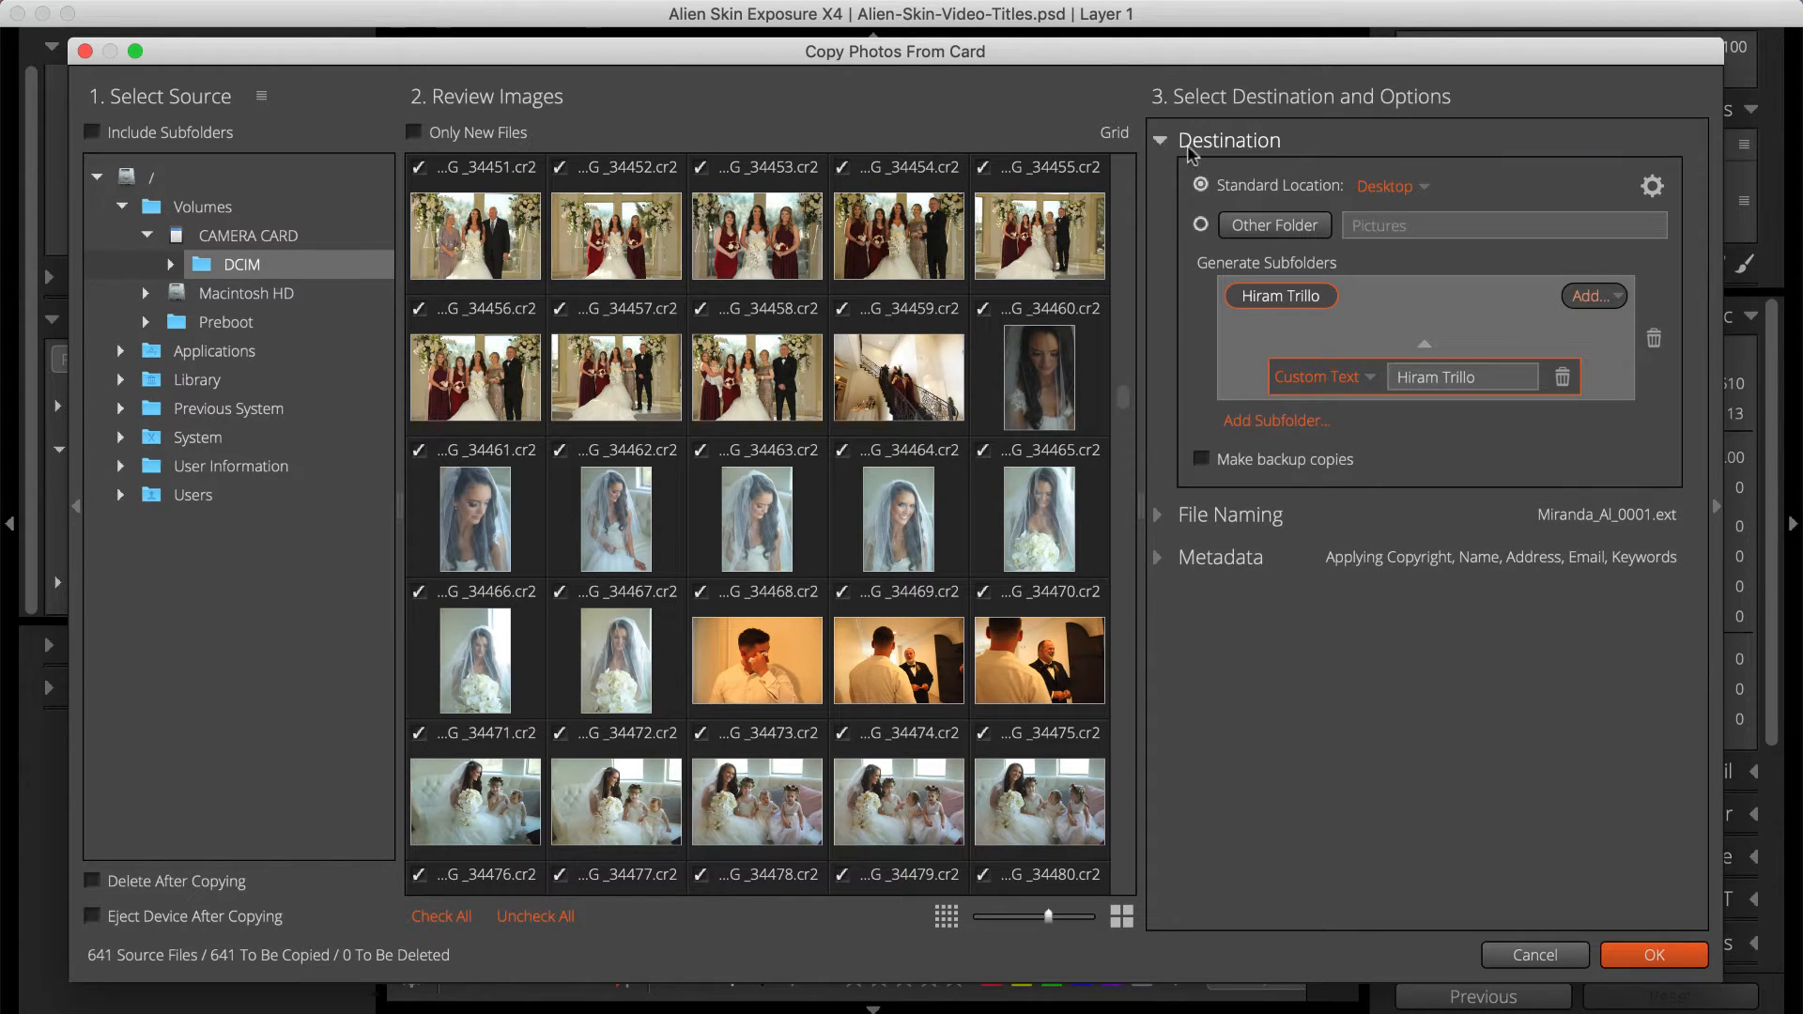
left_click(1593, 296)
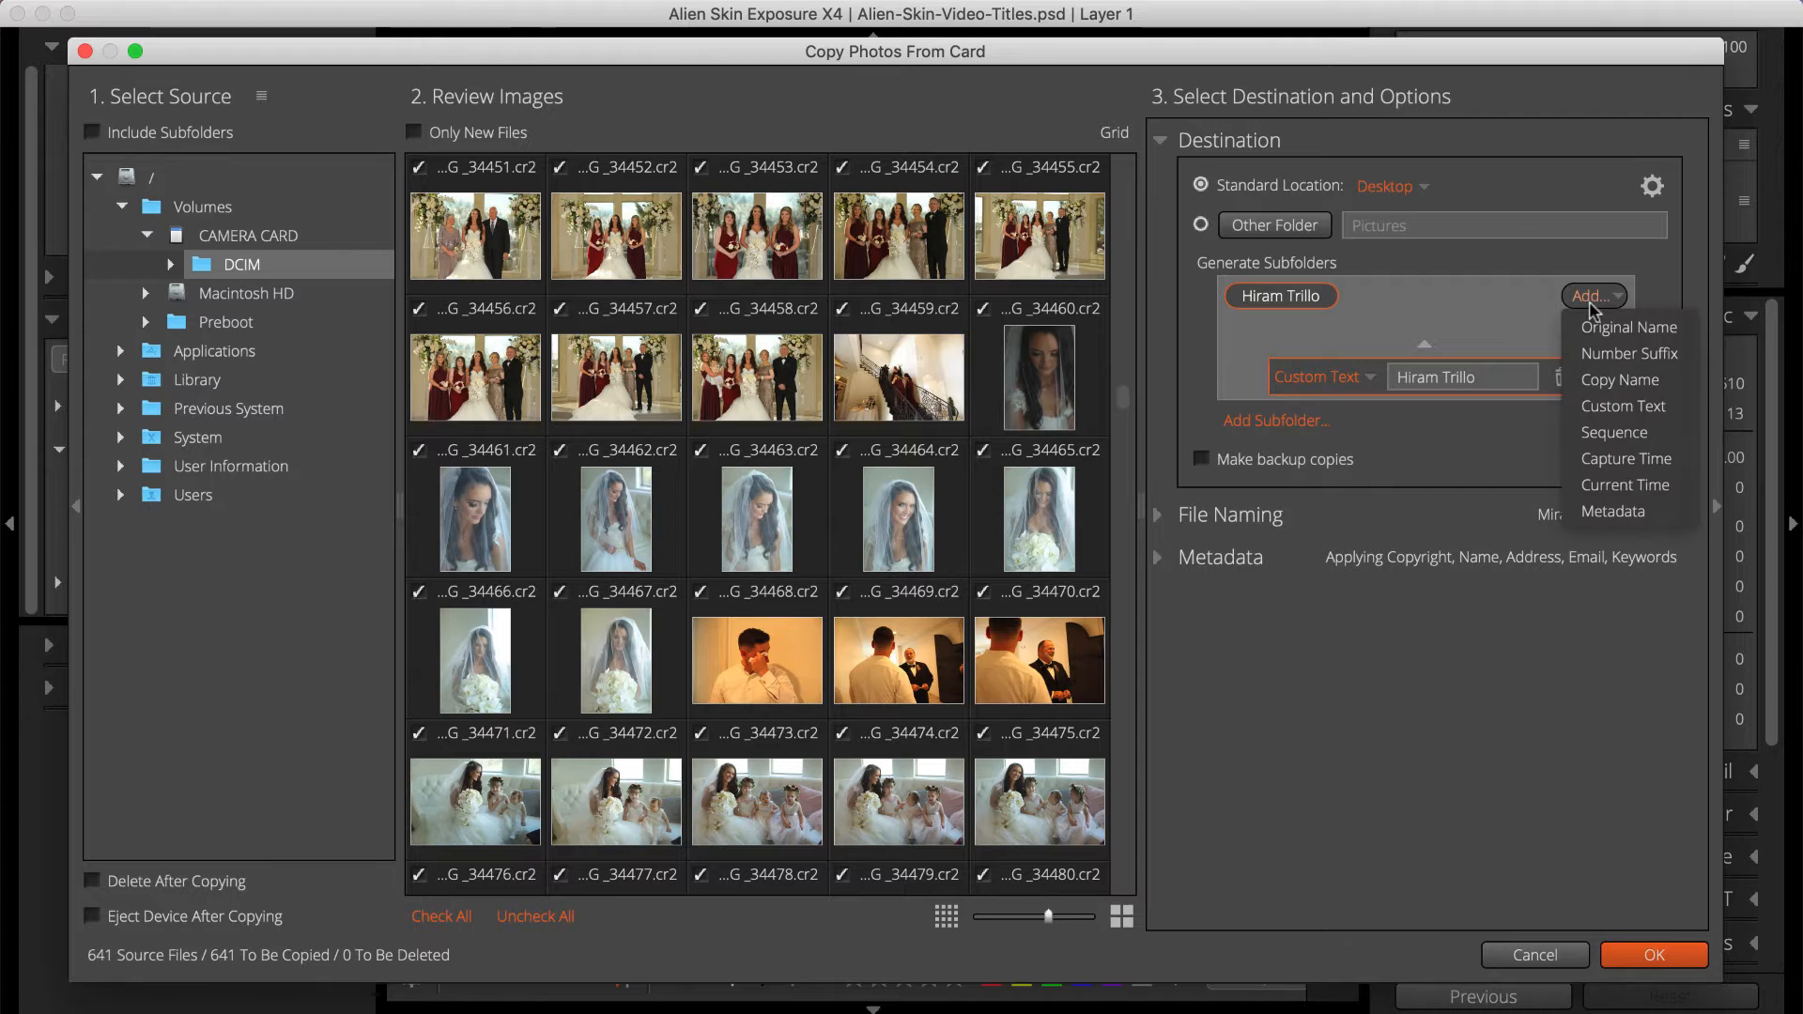
left_click(1638, 458)
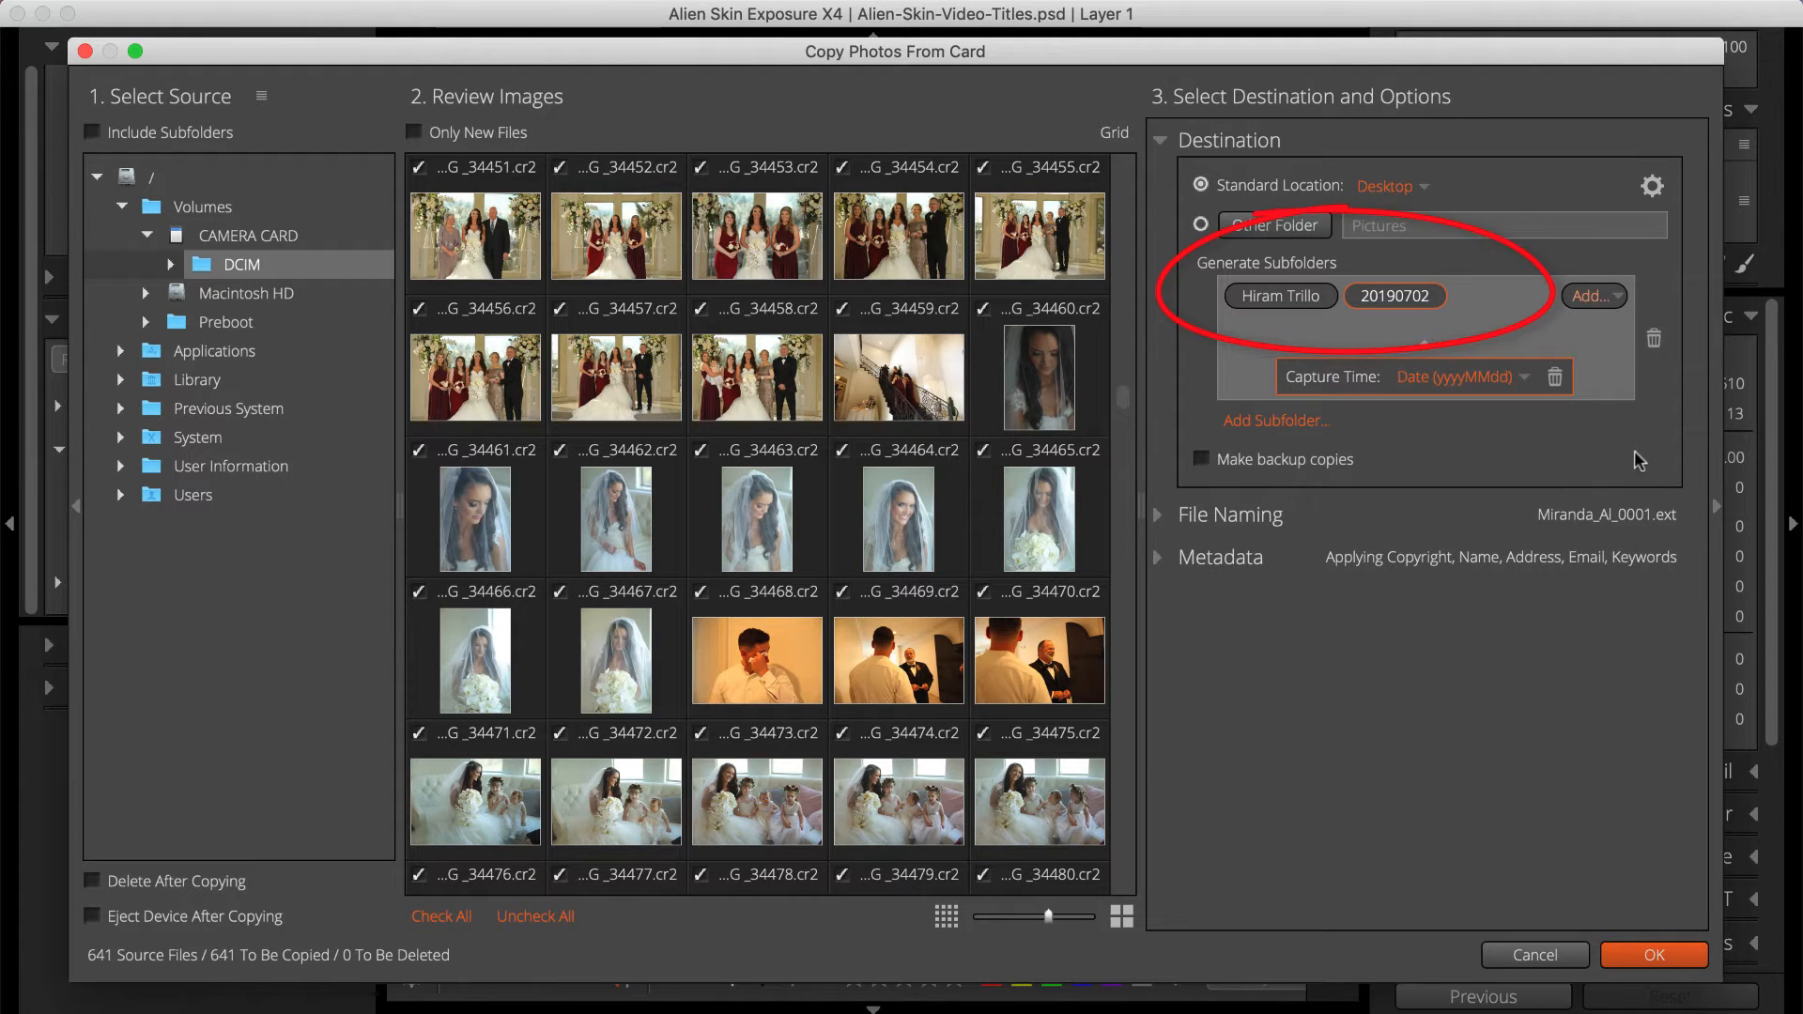
Step: Review the file naming and metadata settings, and start copying the photos from the card
left_click(1162, 516)
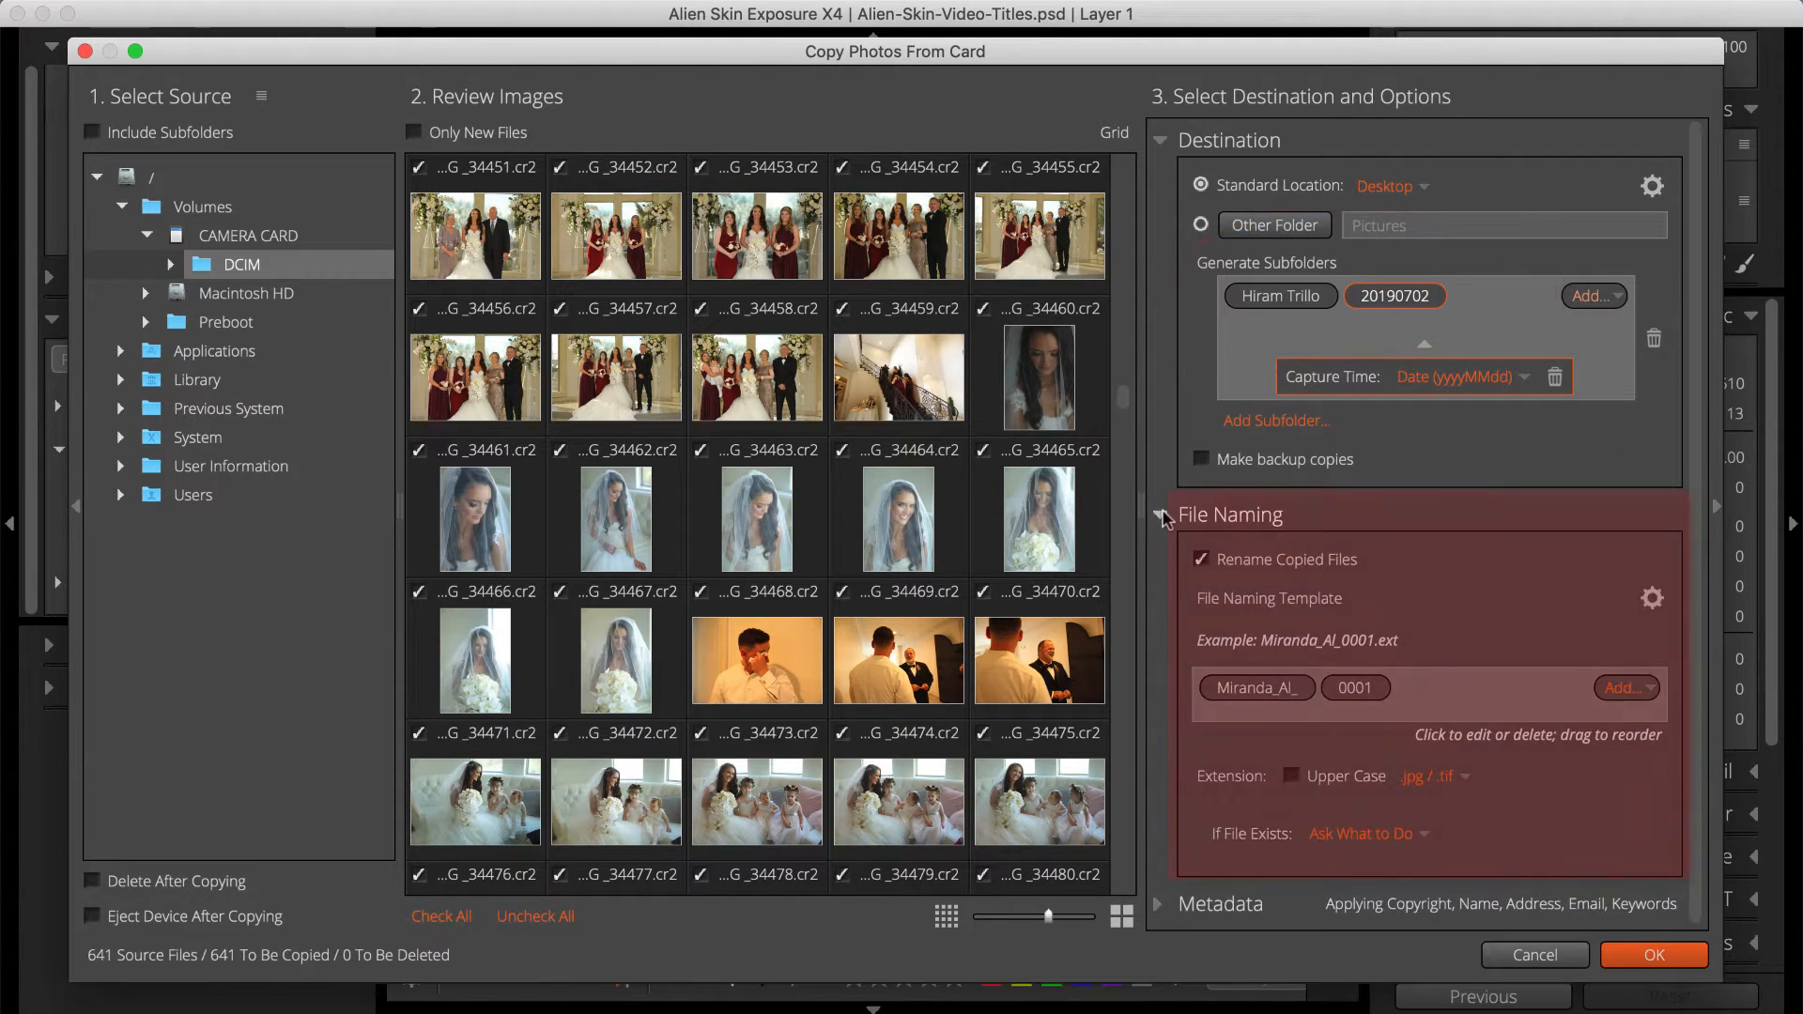
left_click(1162, 906)
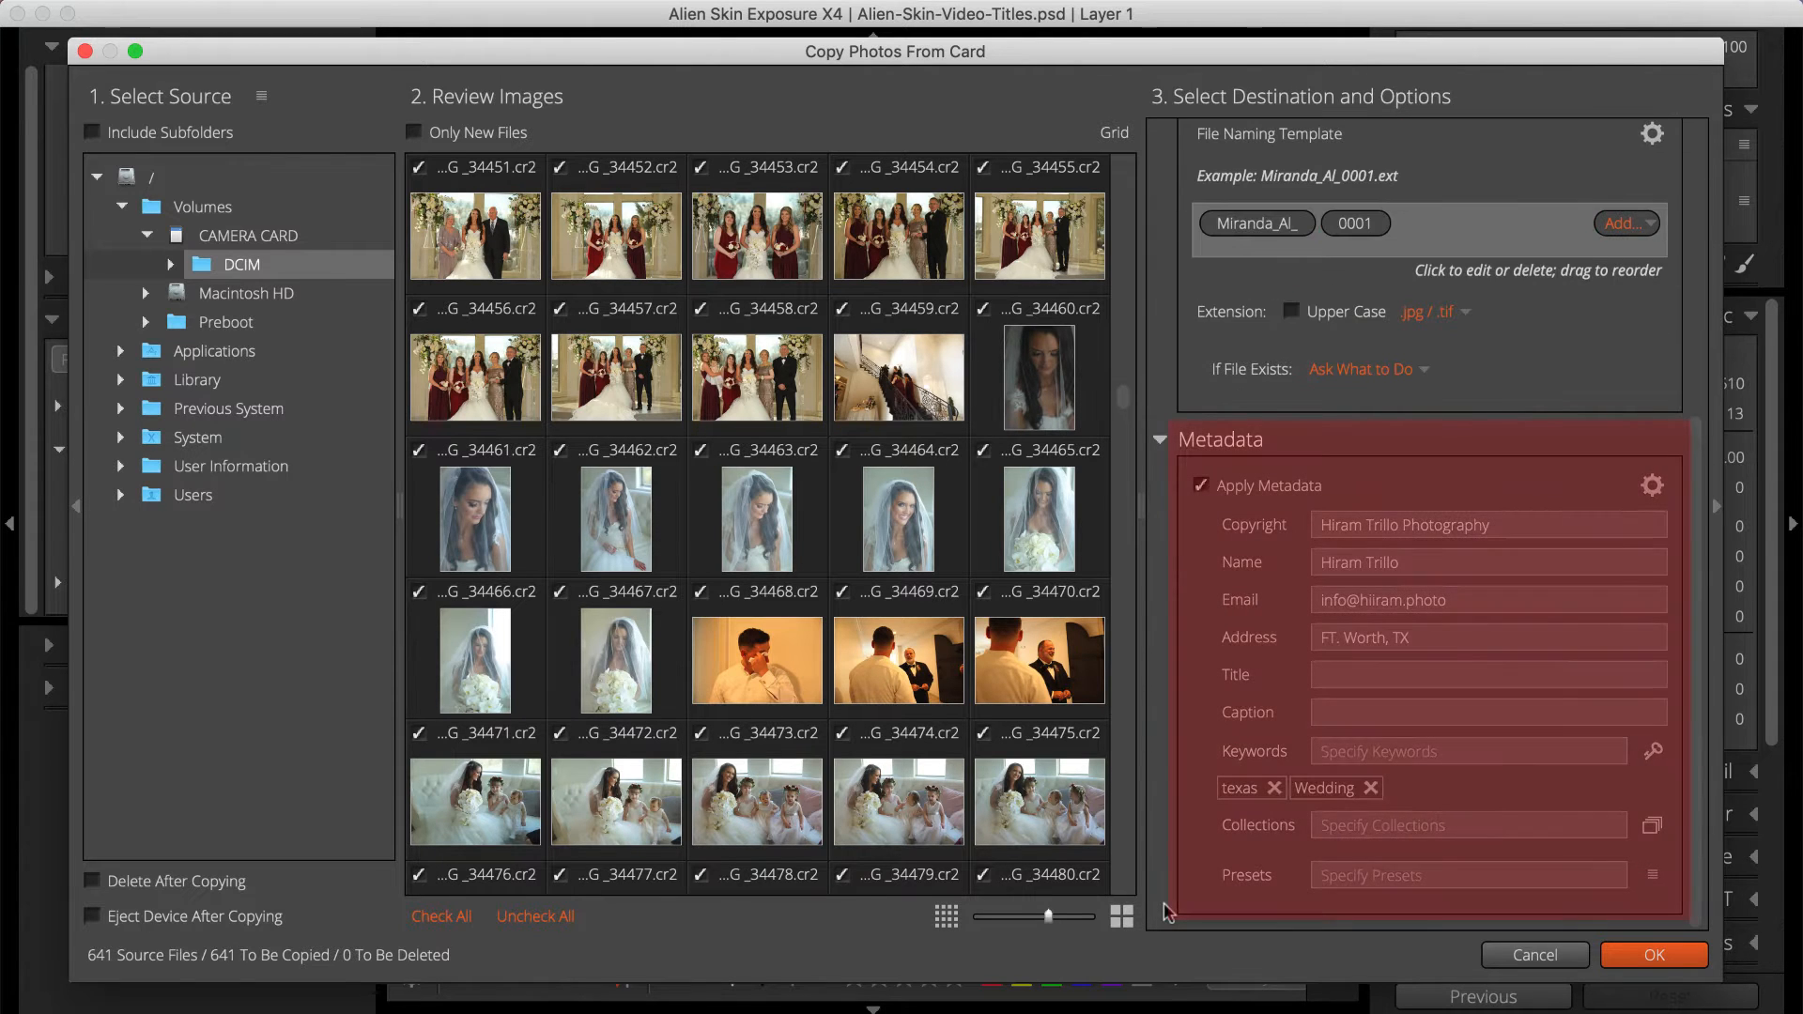
left_click(1609, 956)
left_click(169, 516)
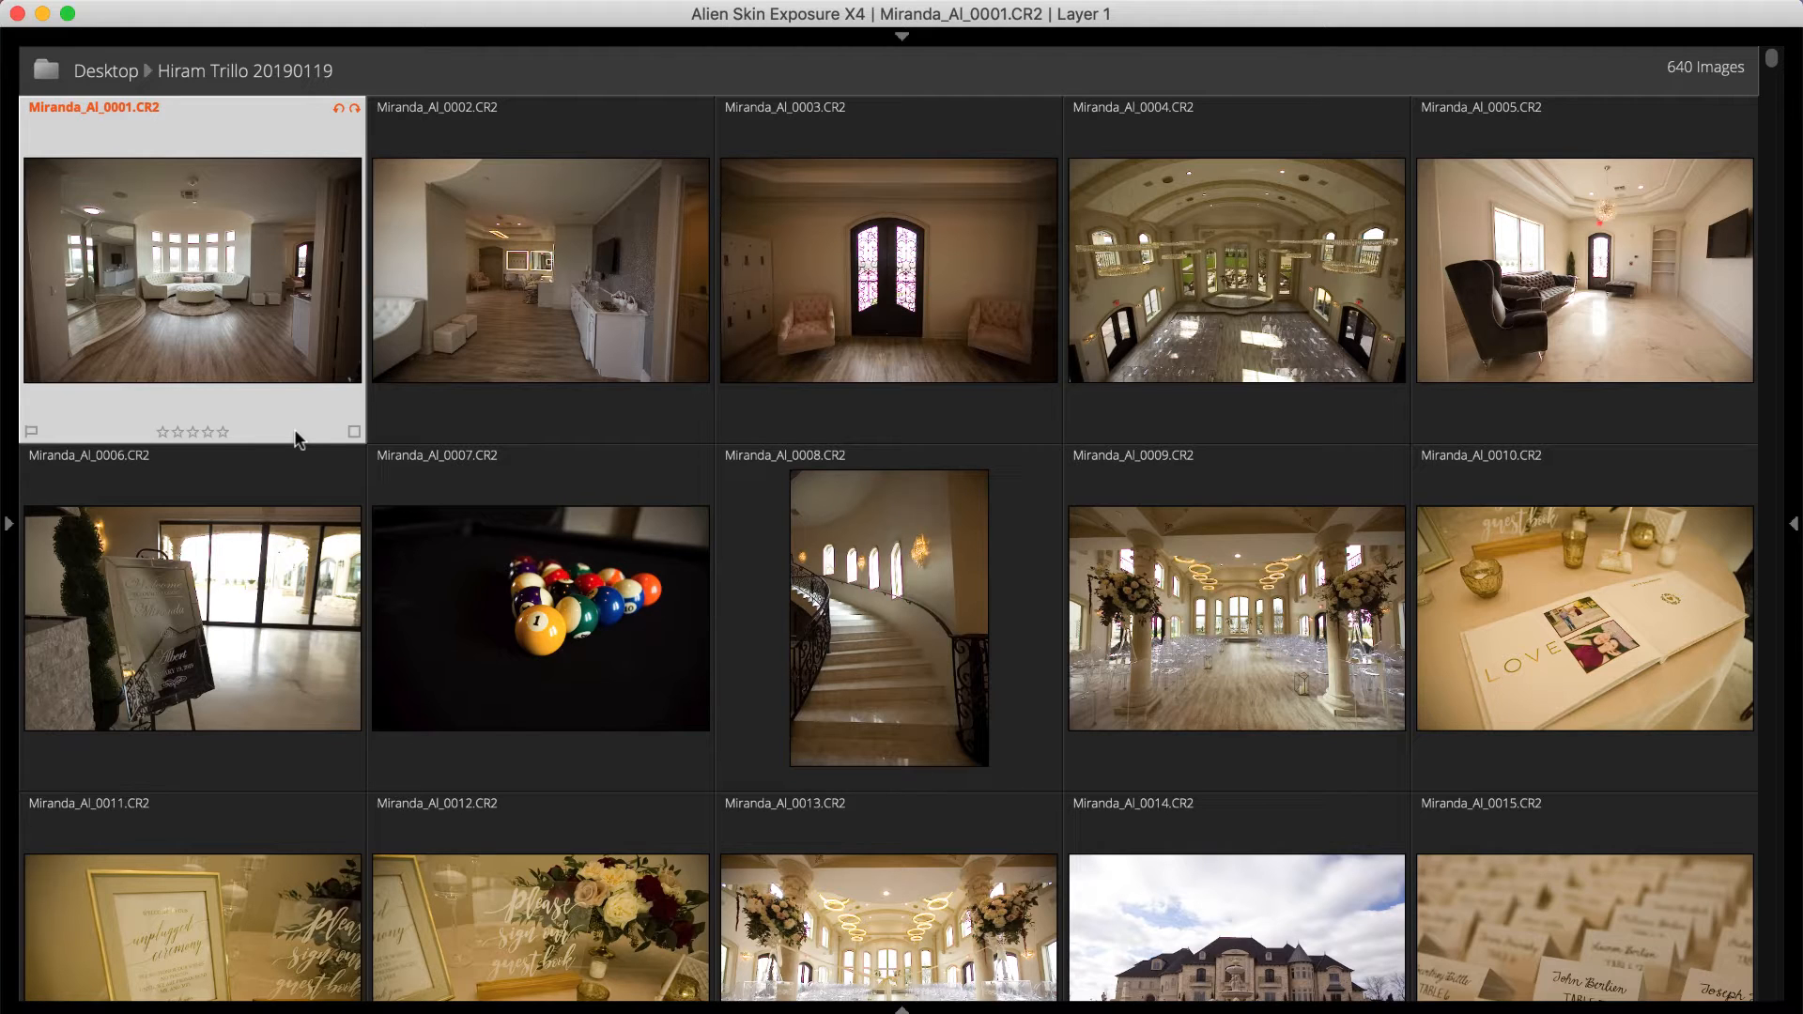
Step: Flag photos 0001, 0003, 0004, 0005, 0006, 0008 and 0010 as picks
left_click(30, 432)
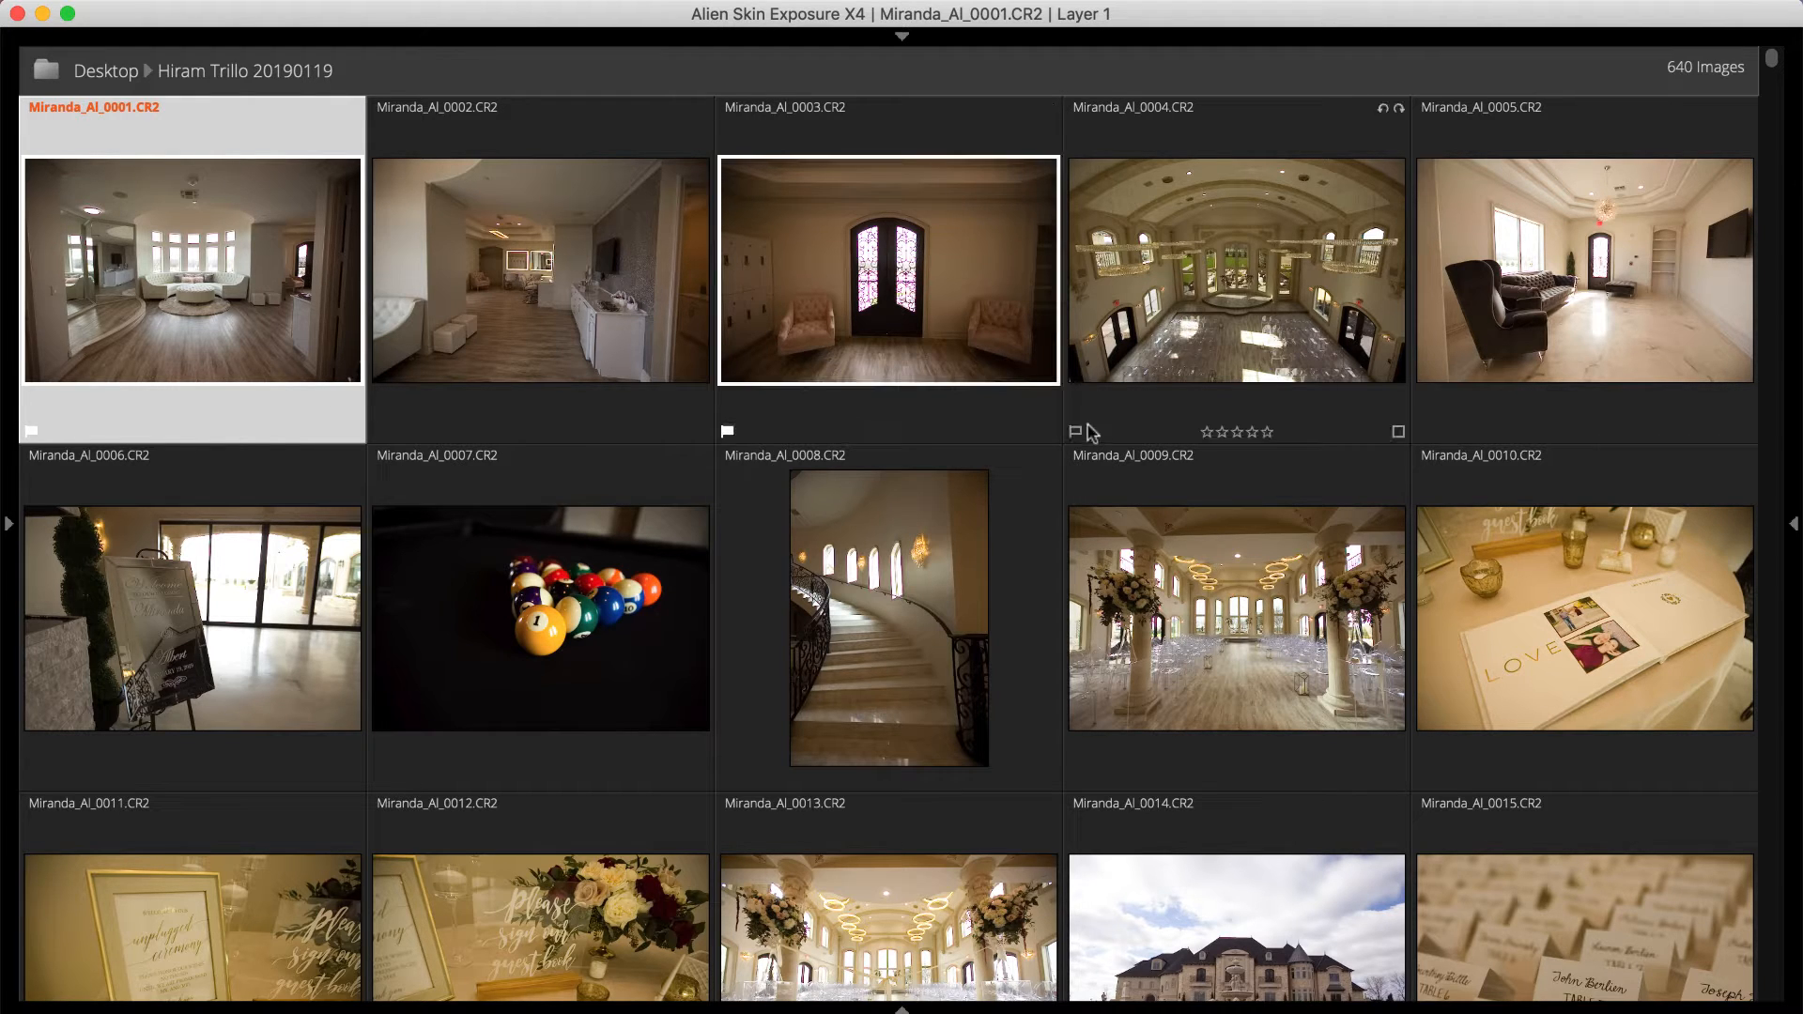
left_click(1076, 431)
left_click(1423, 432)
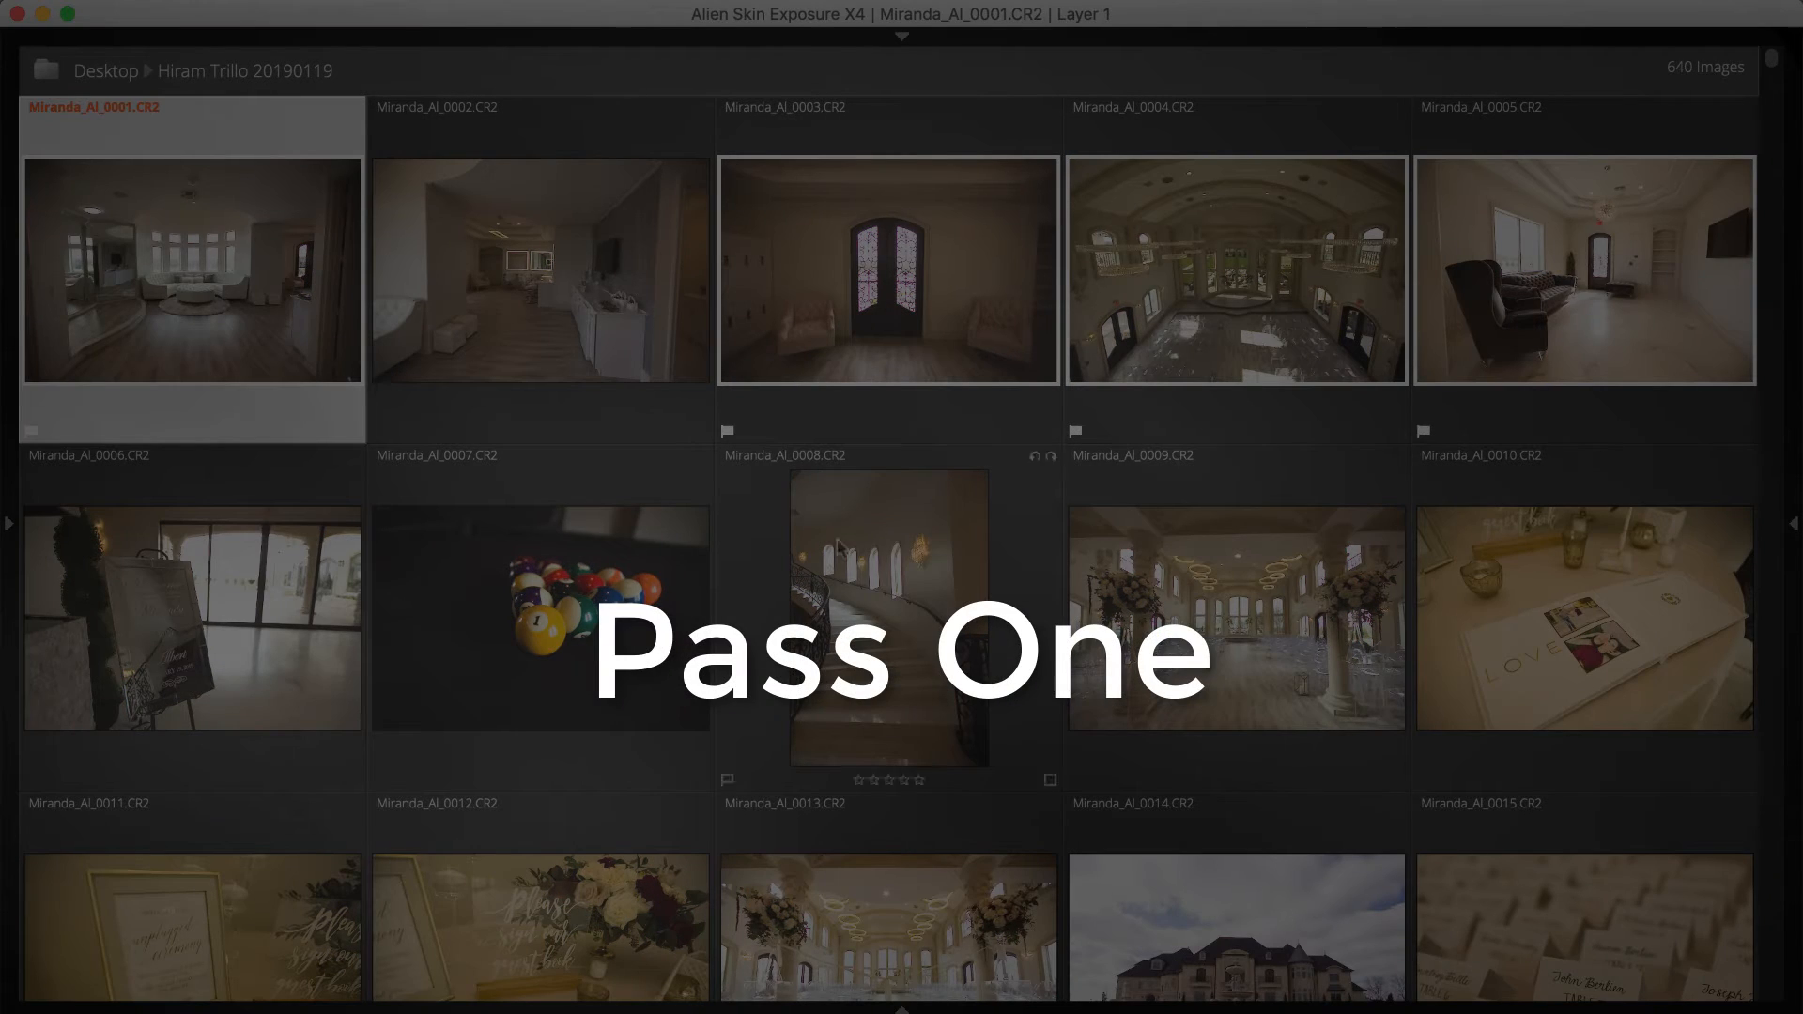
left_click(31, 779)
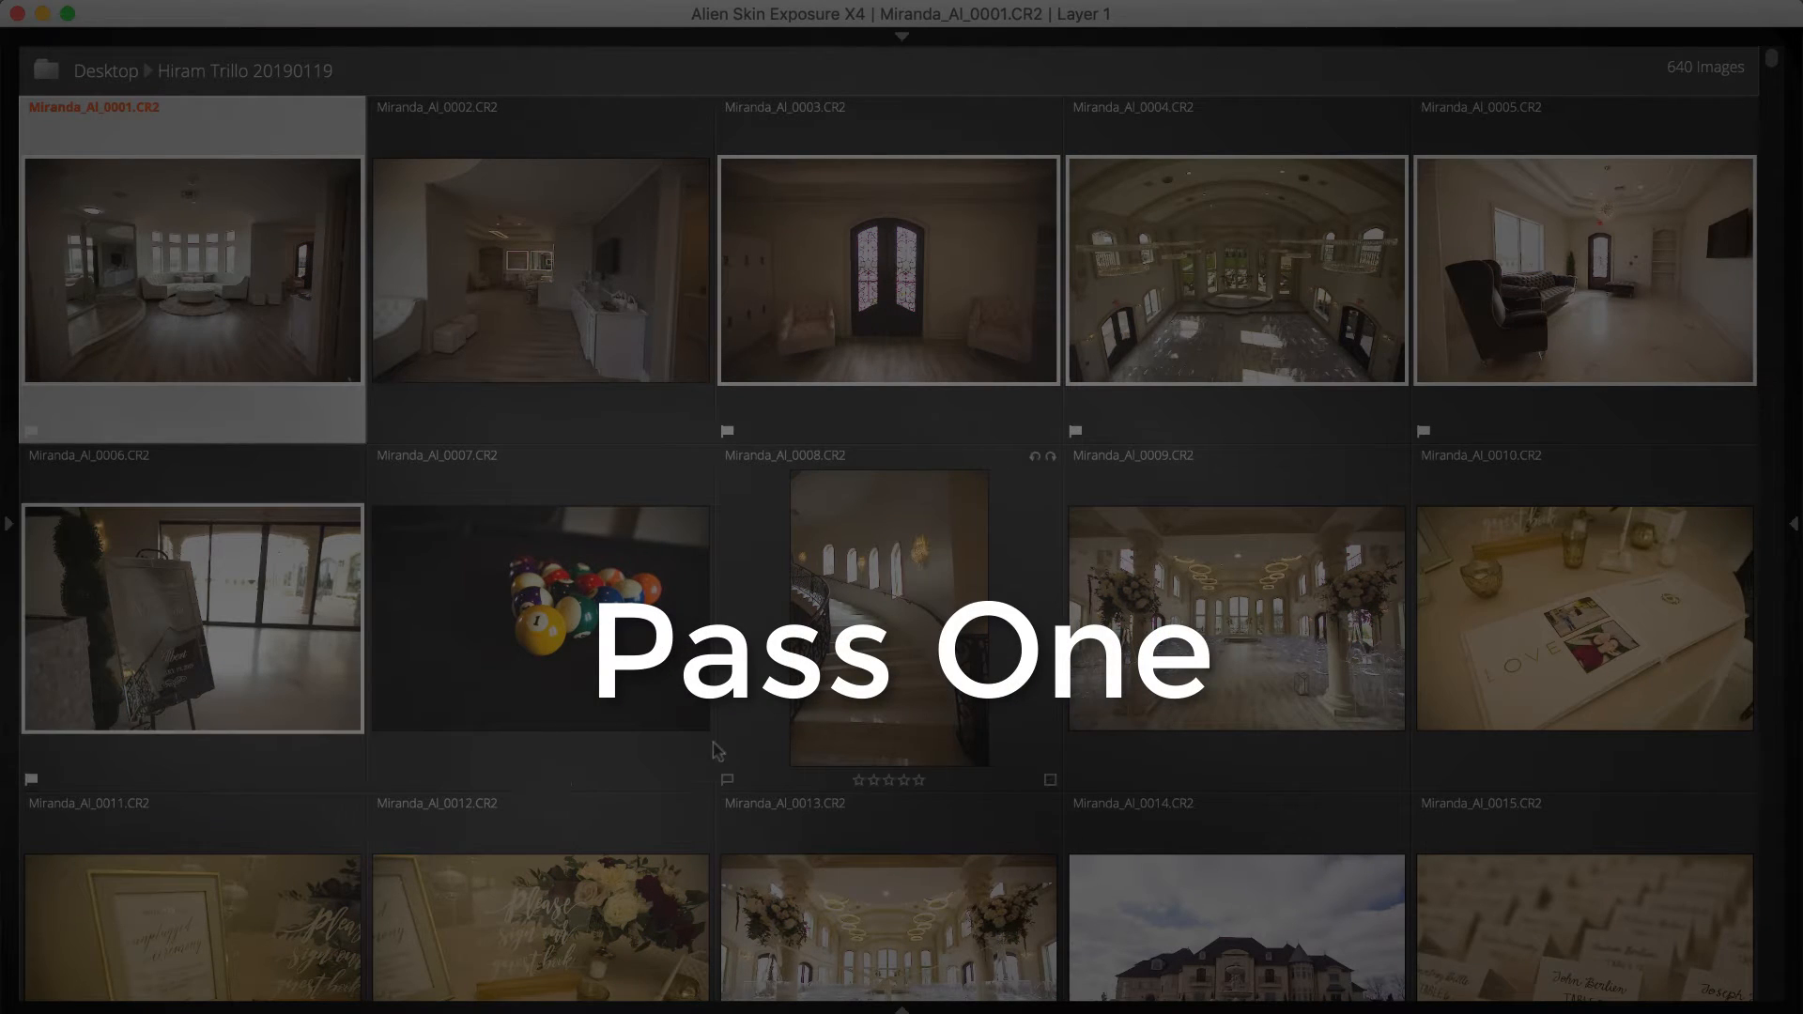
left_click(727, 780)
scroll(751, 784, "down", 1)
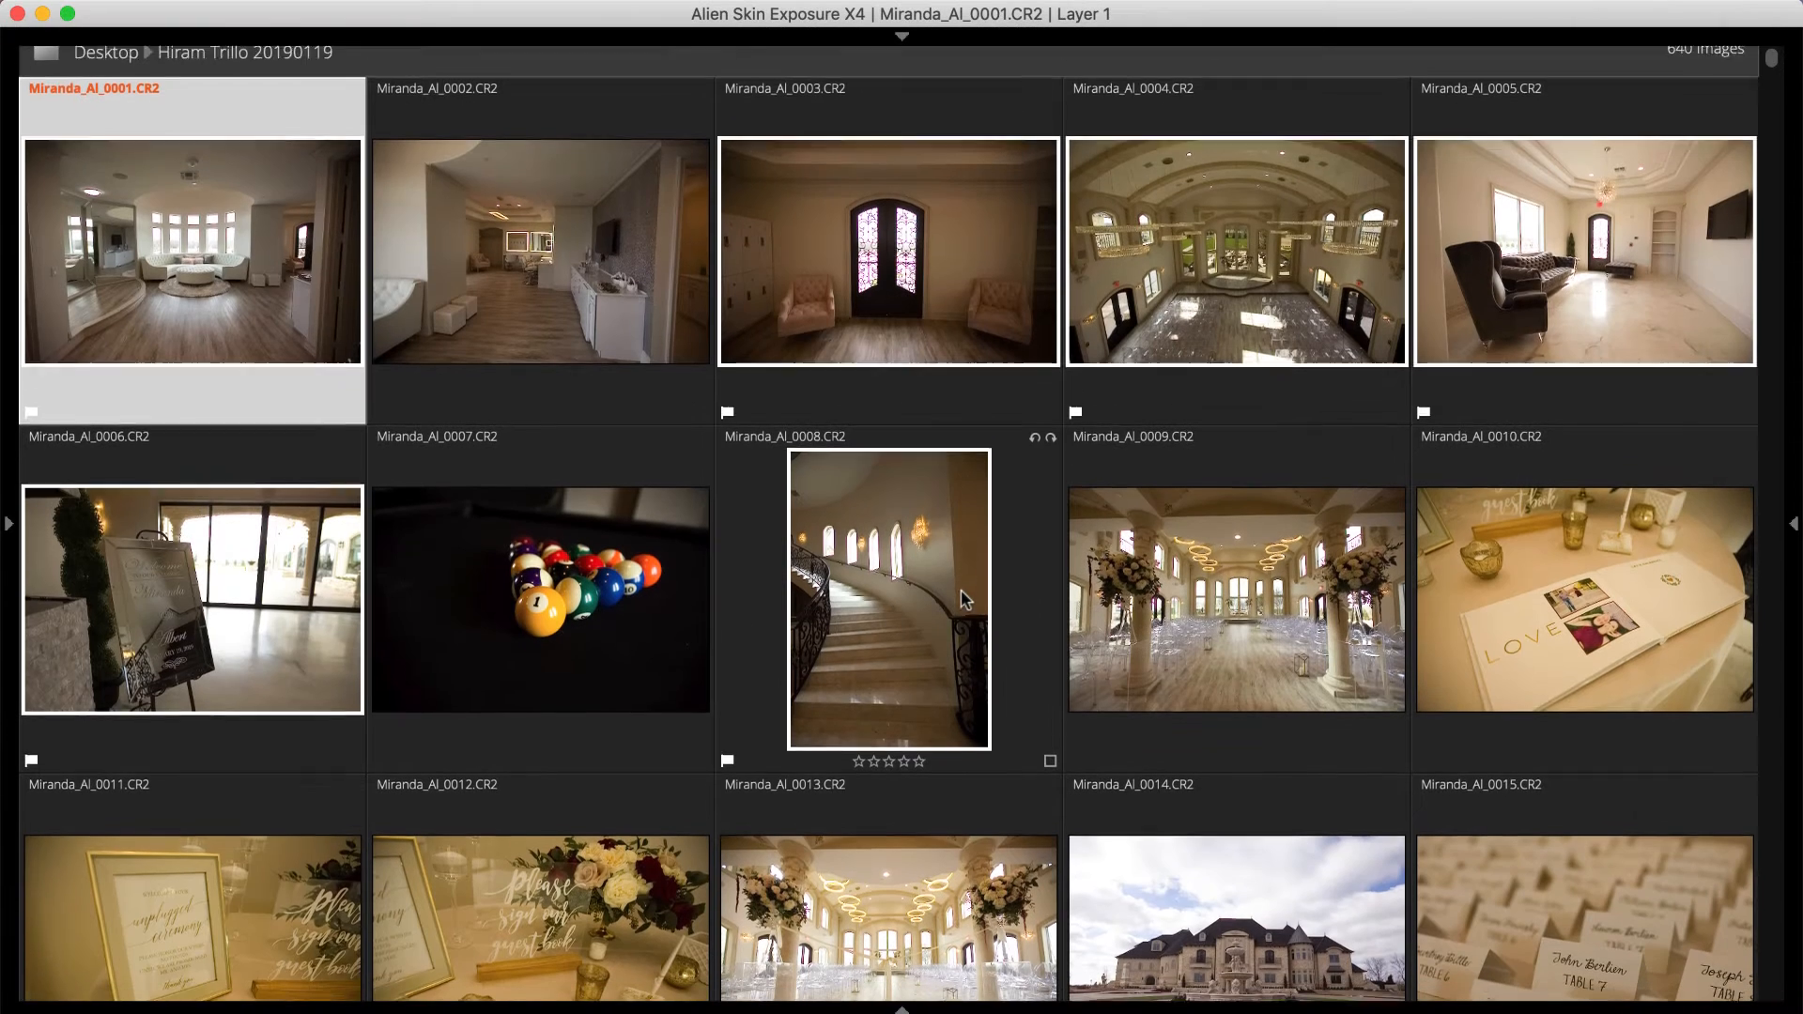
left_click(1424, 732)
Step: Flag photos 0011 through 0015 as picks
scroll(1428, 725, "down", 3)
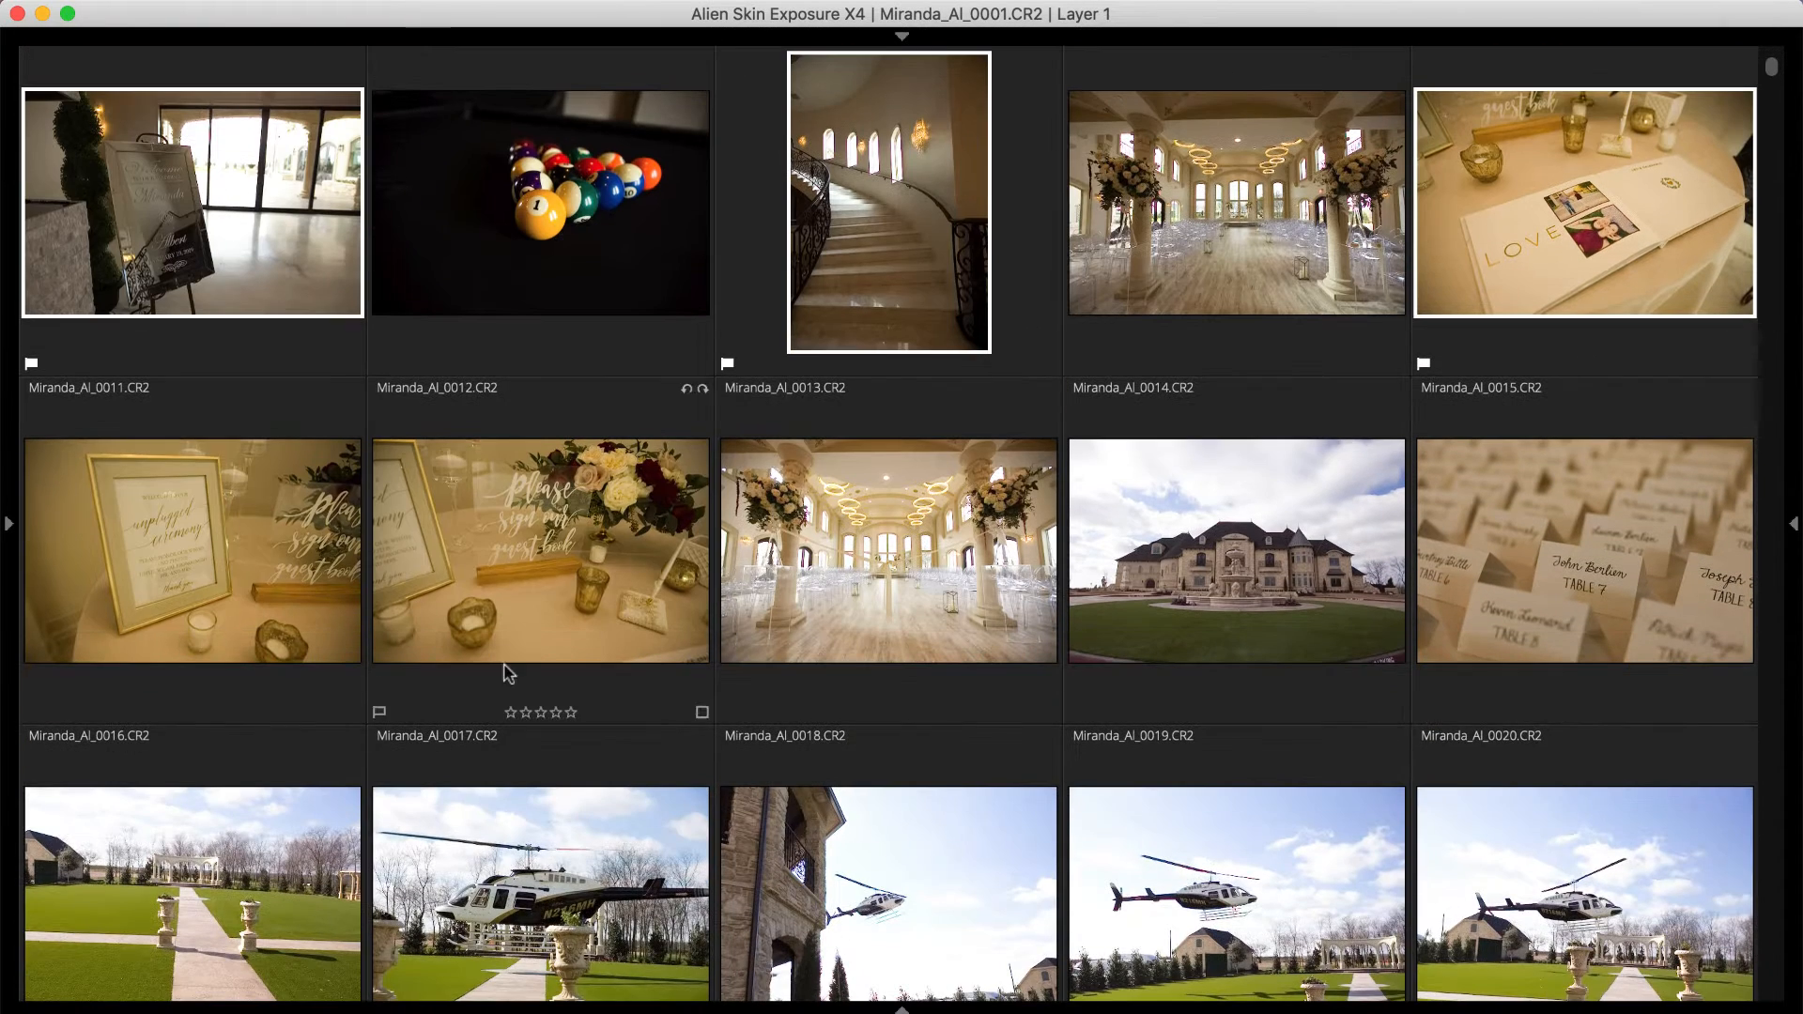
left_click(31, 712)
left_click(379, 712)
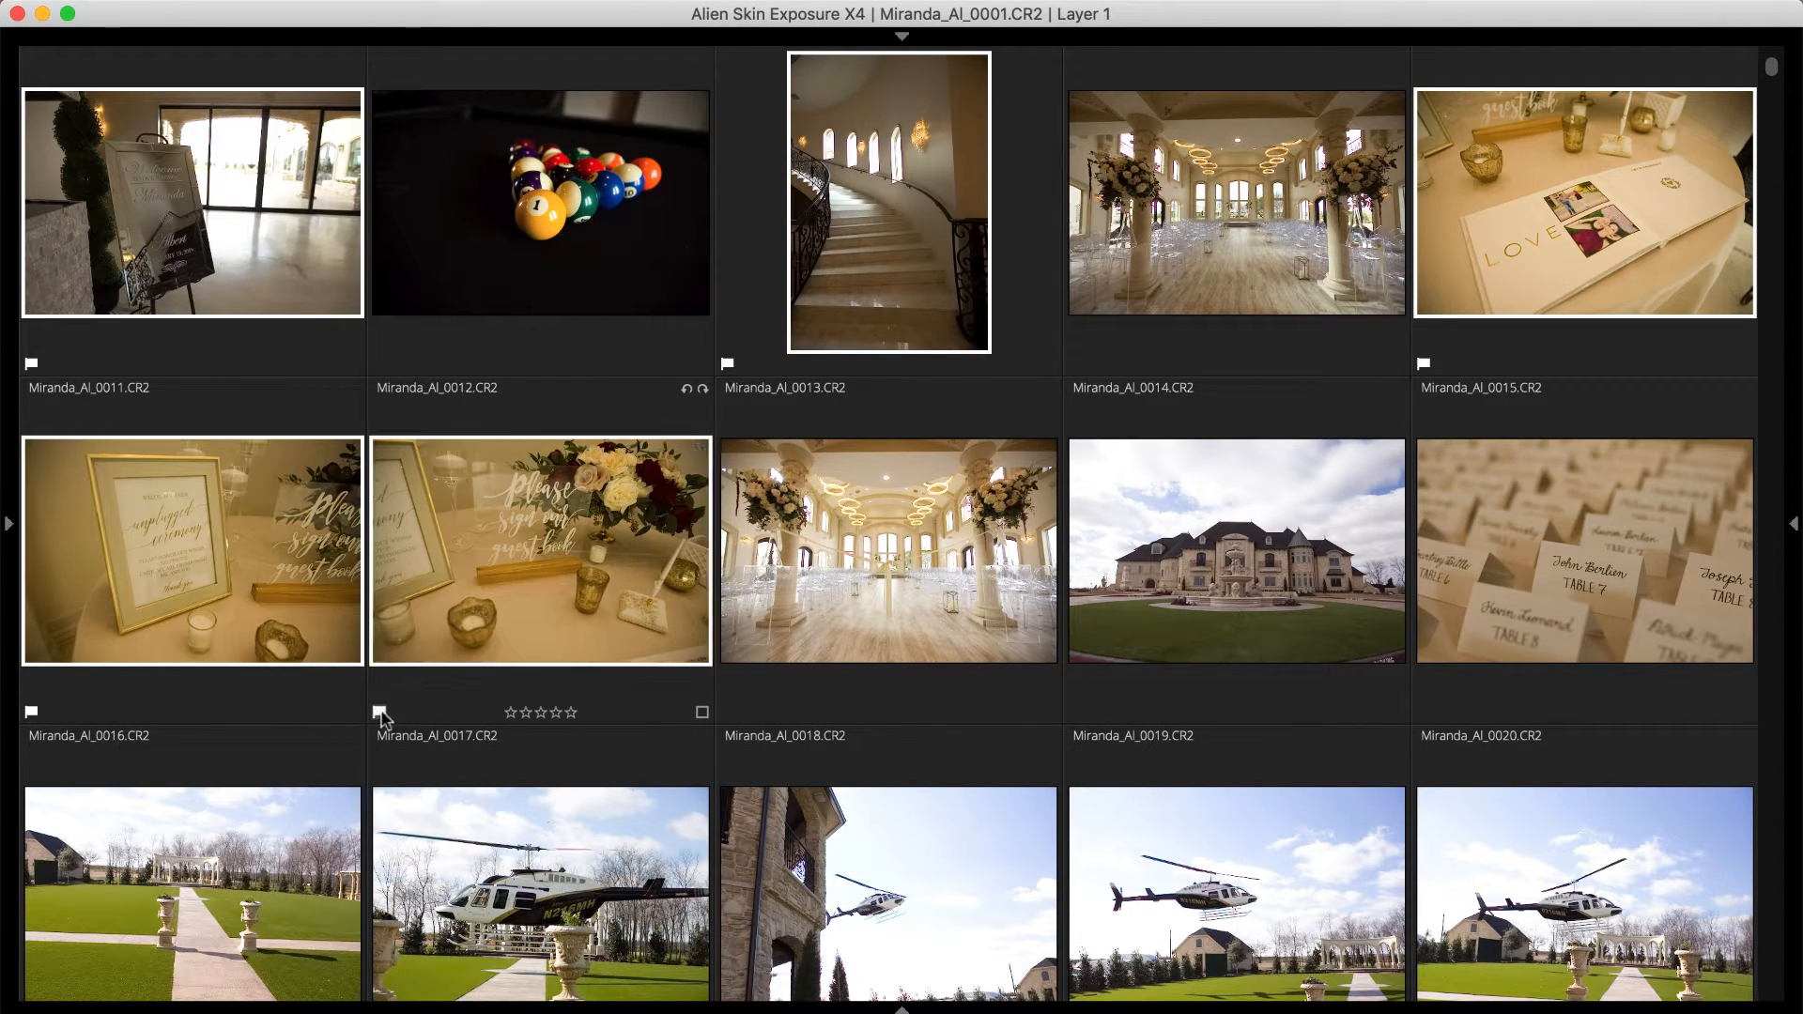
left_click(727, 712)
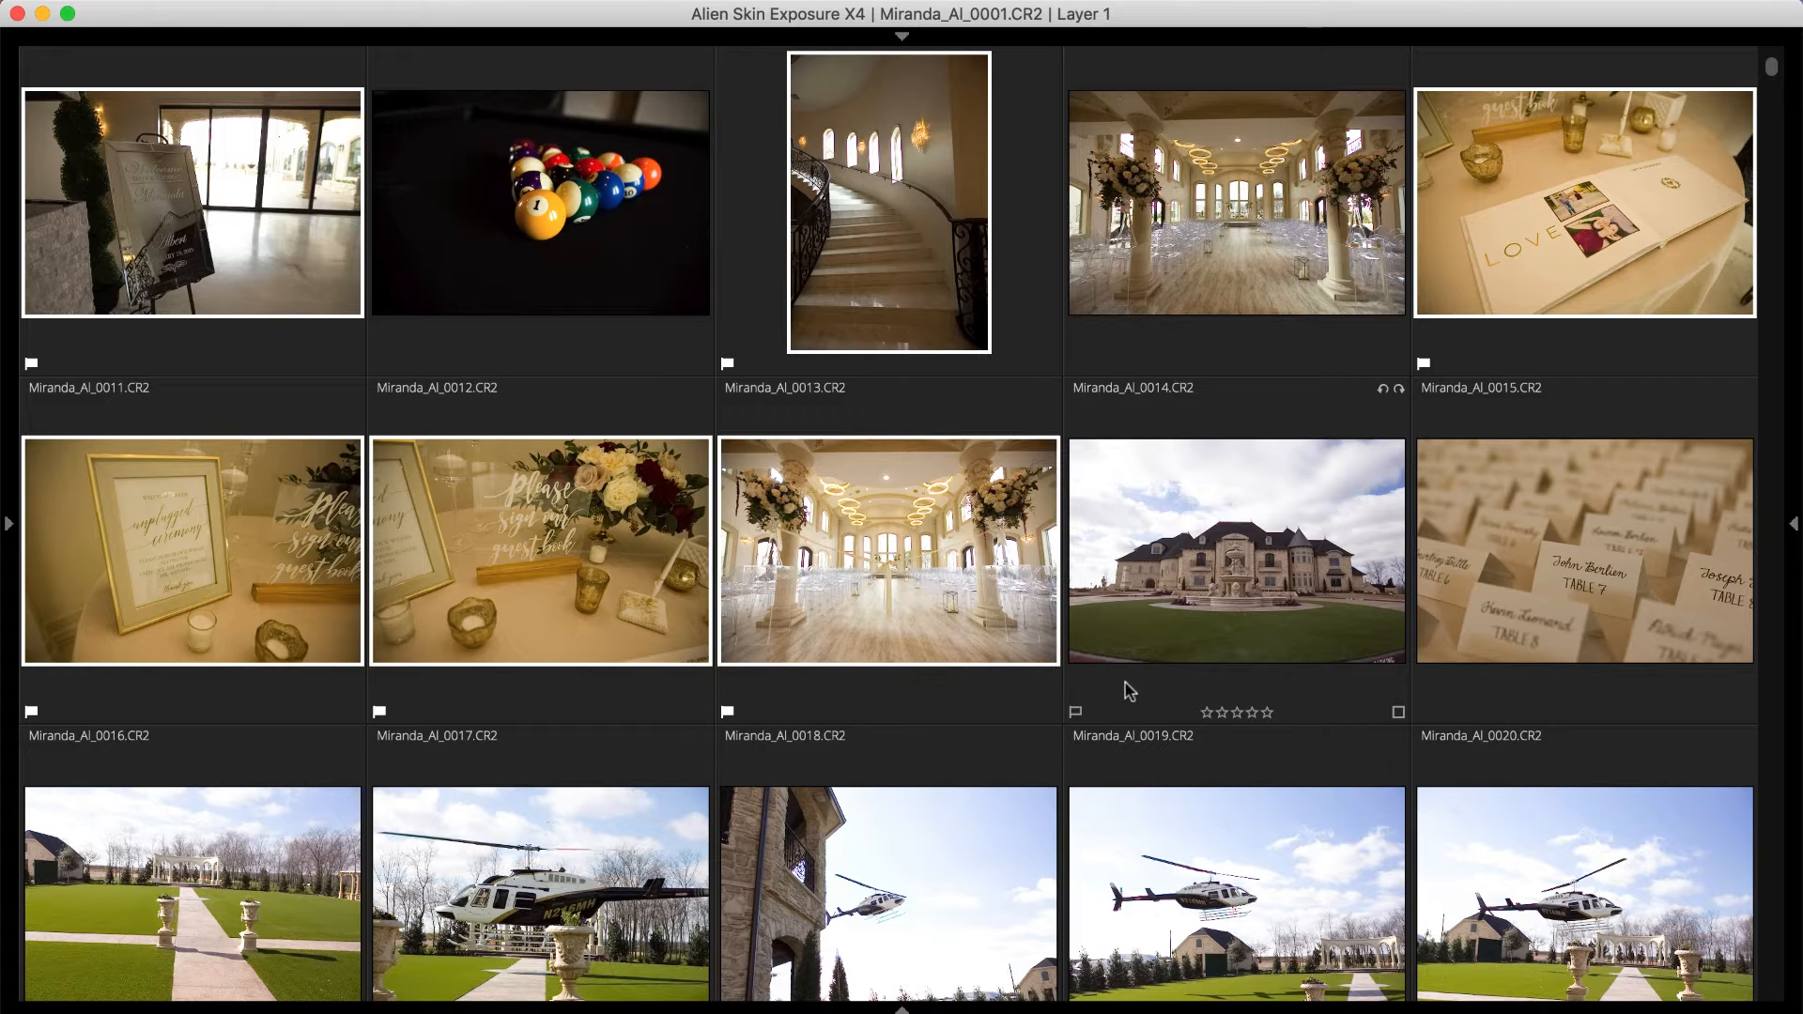
left_click(1073, 713)
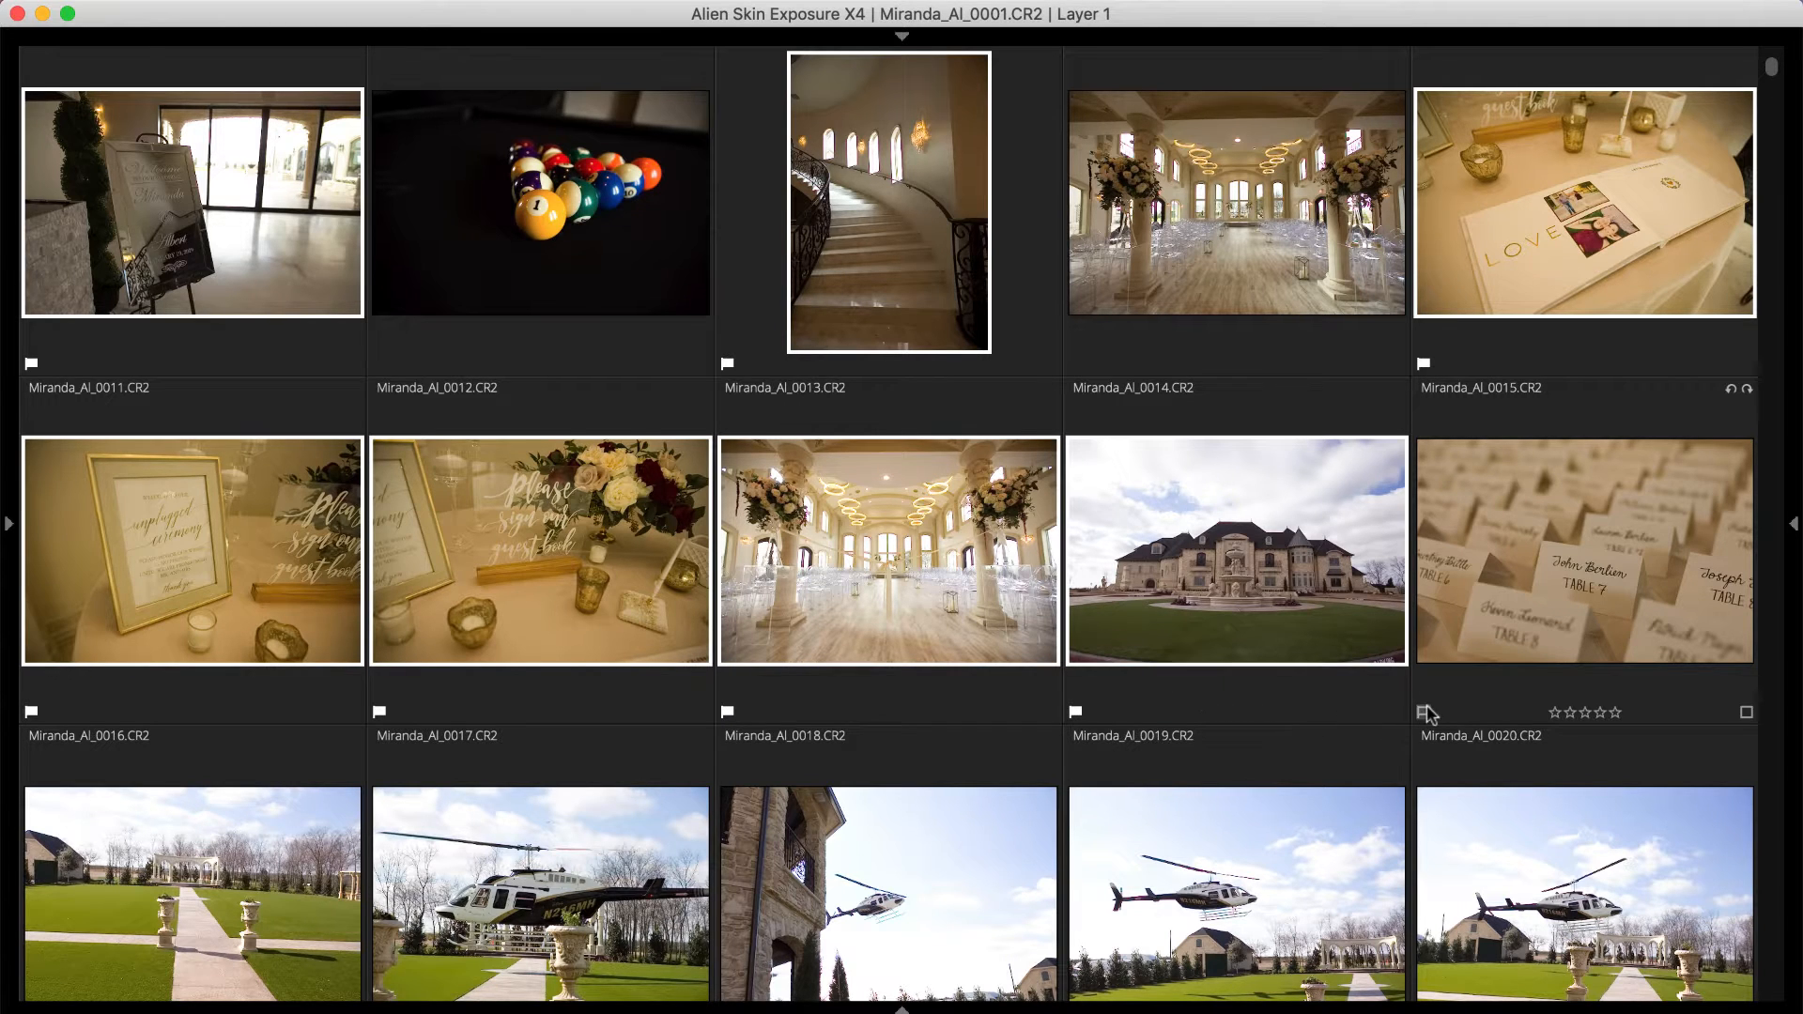
left_click(1423, 715)
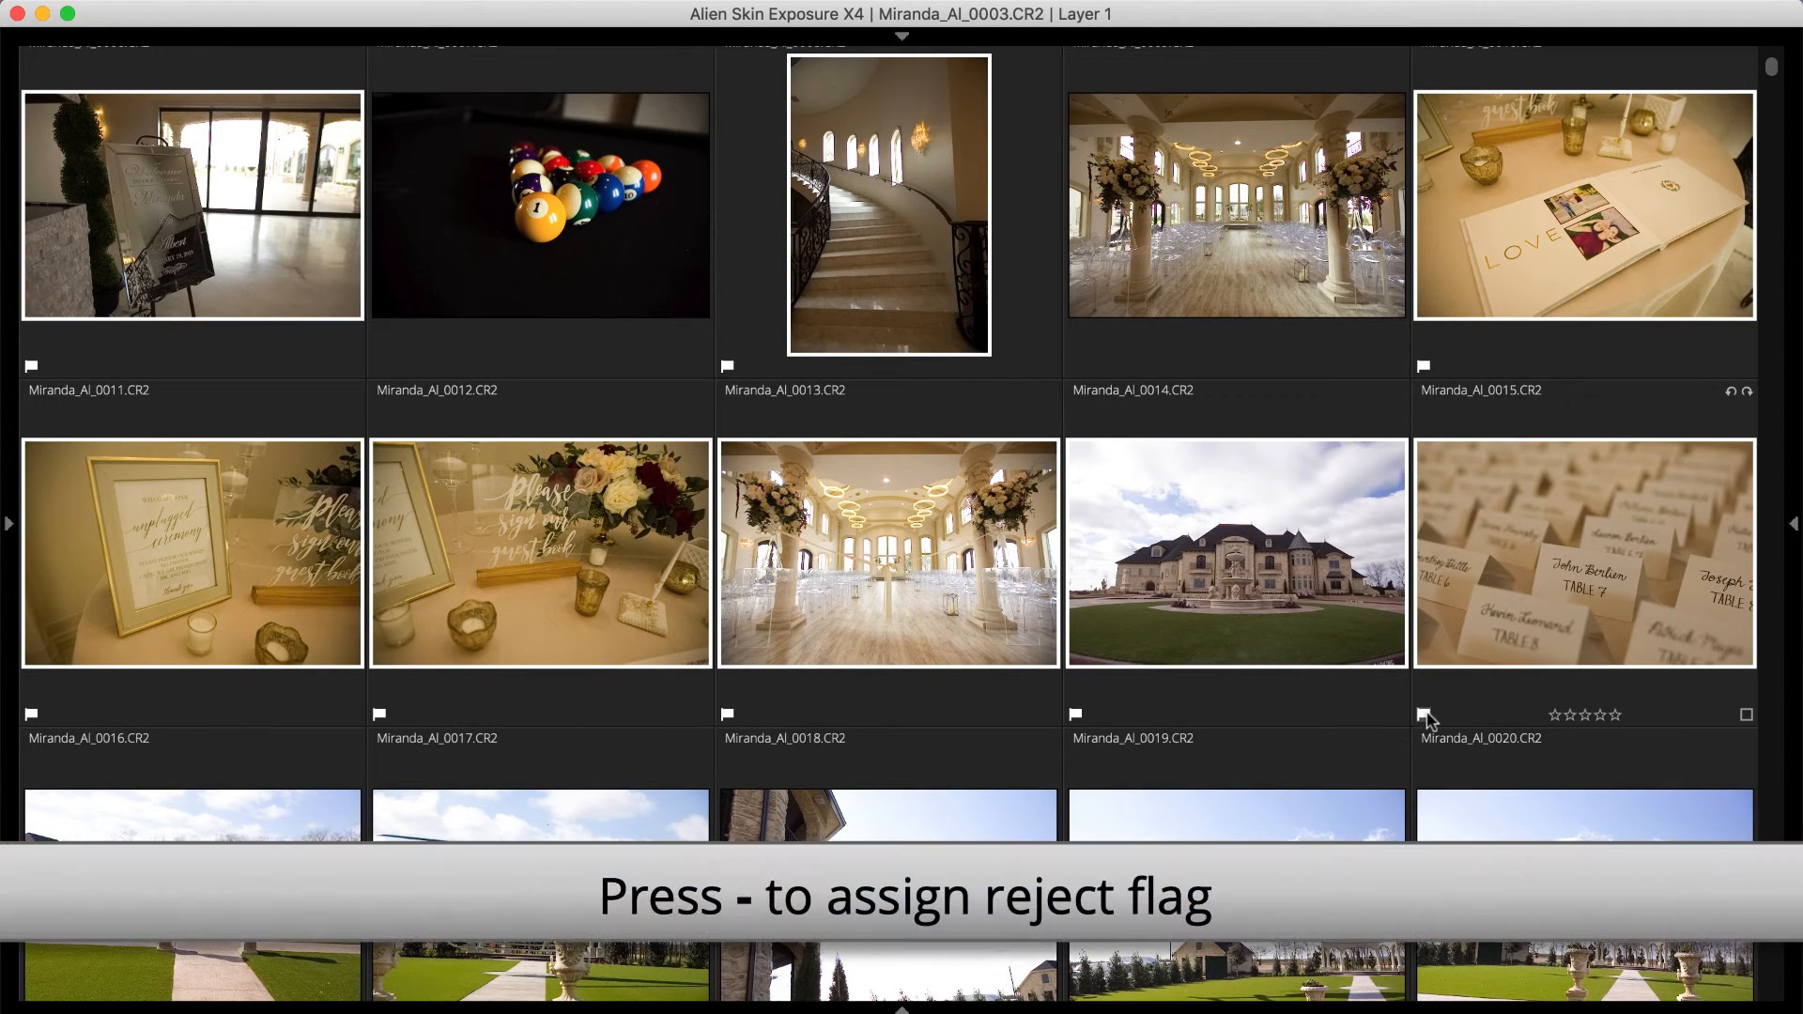
Step: Assign reject flags to photos 0015 and 0016, and reduce the thumbnail size to six photos per row
key("minus")
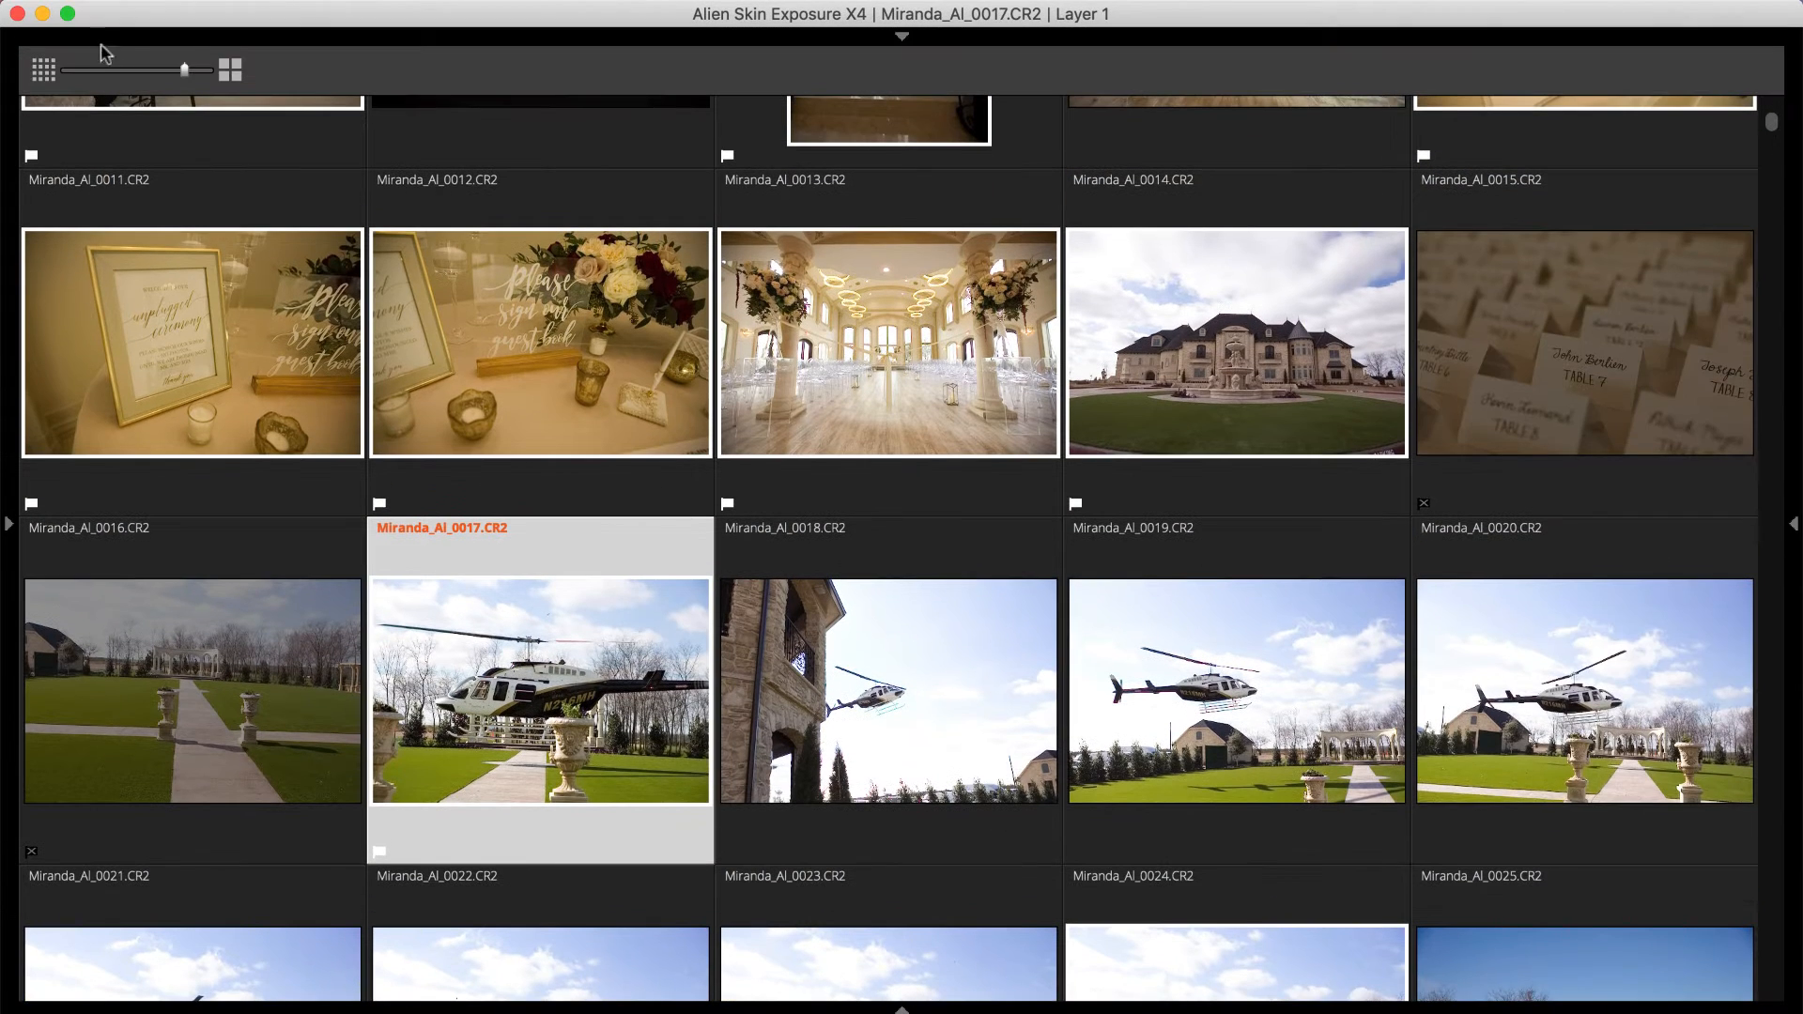
left_click(42, 69)
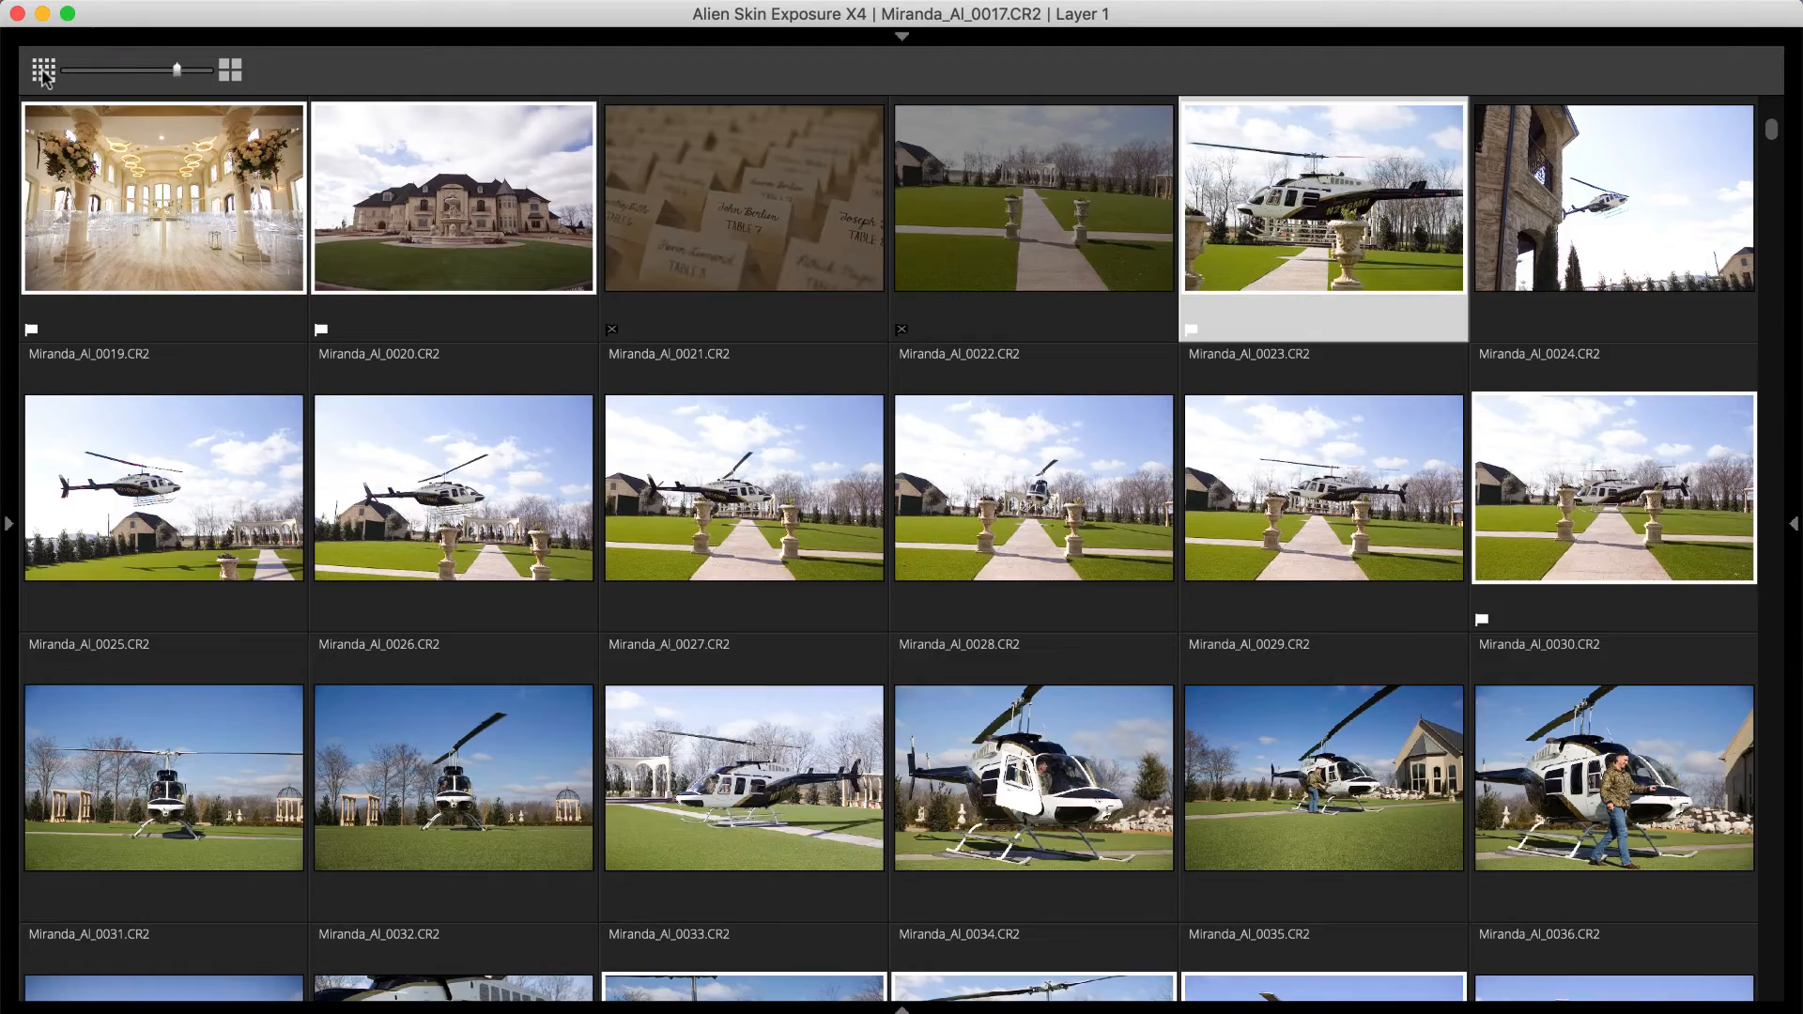
left_click(42, 69)
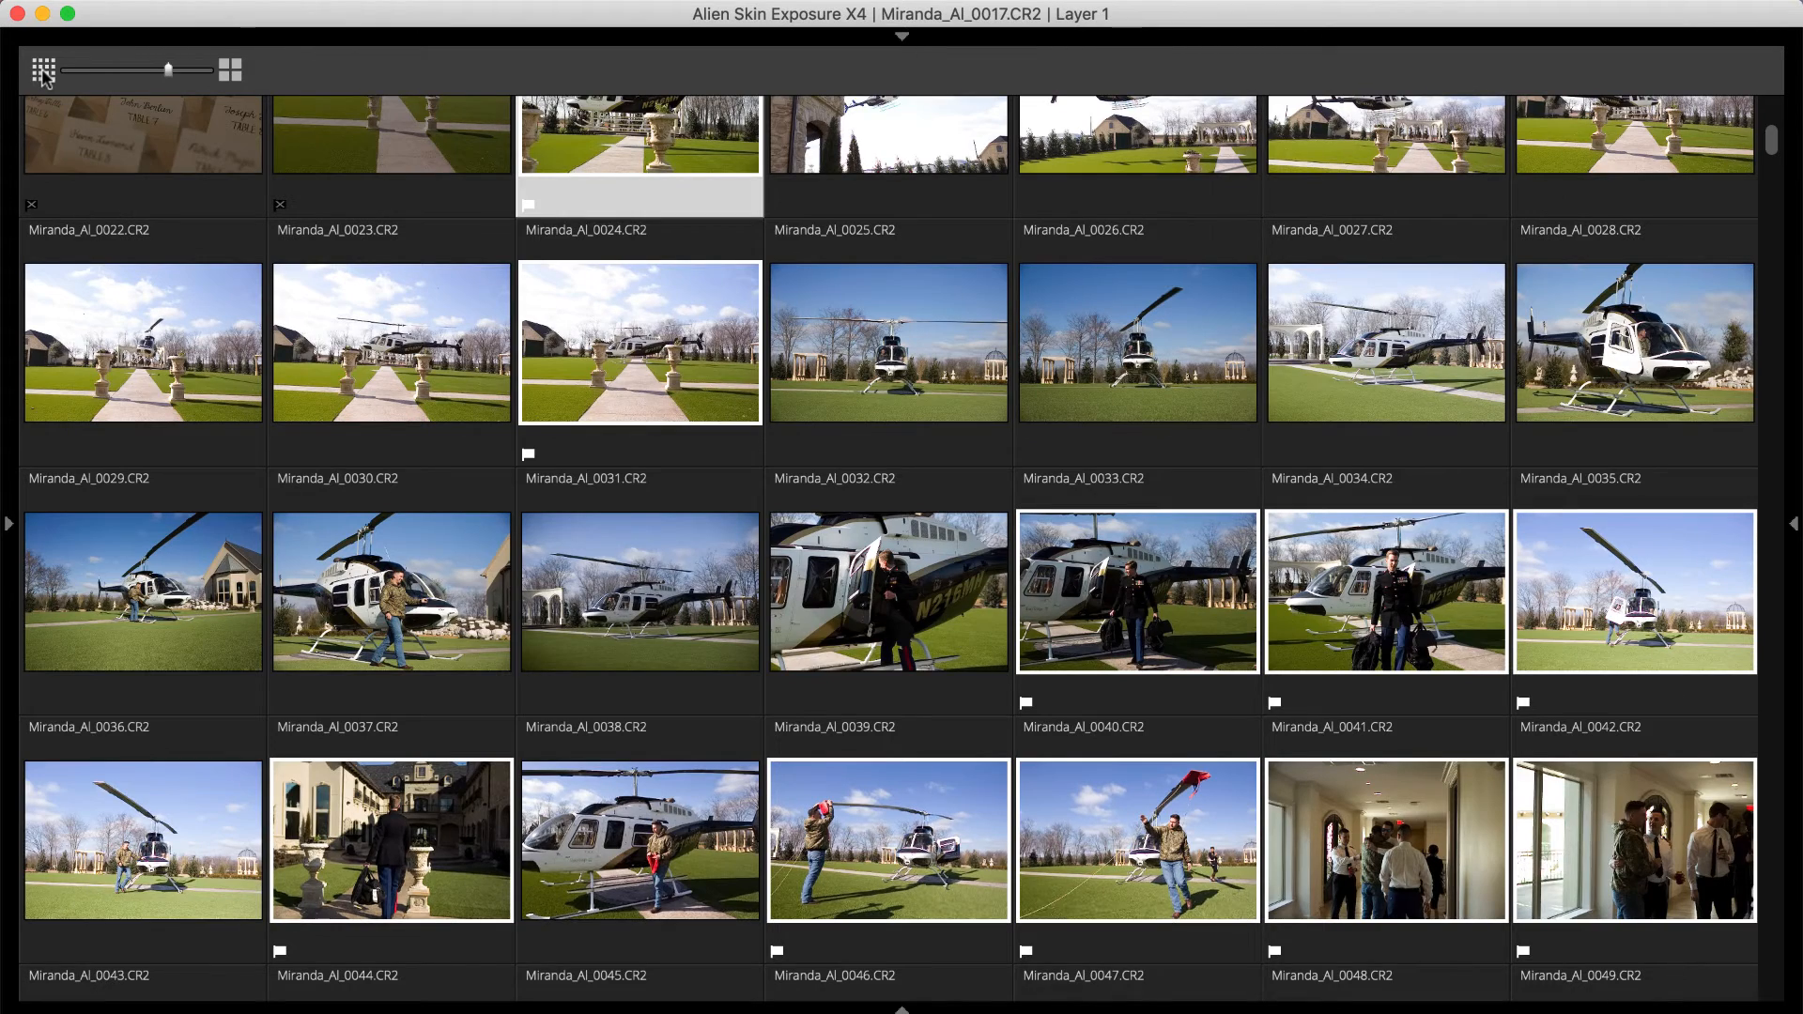
left_click(230, 70)
Step: Flag helicopter photos 0018, 0019 and 0026 as picks
scroll(347, 213, "down", 1)
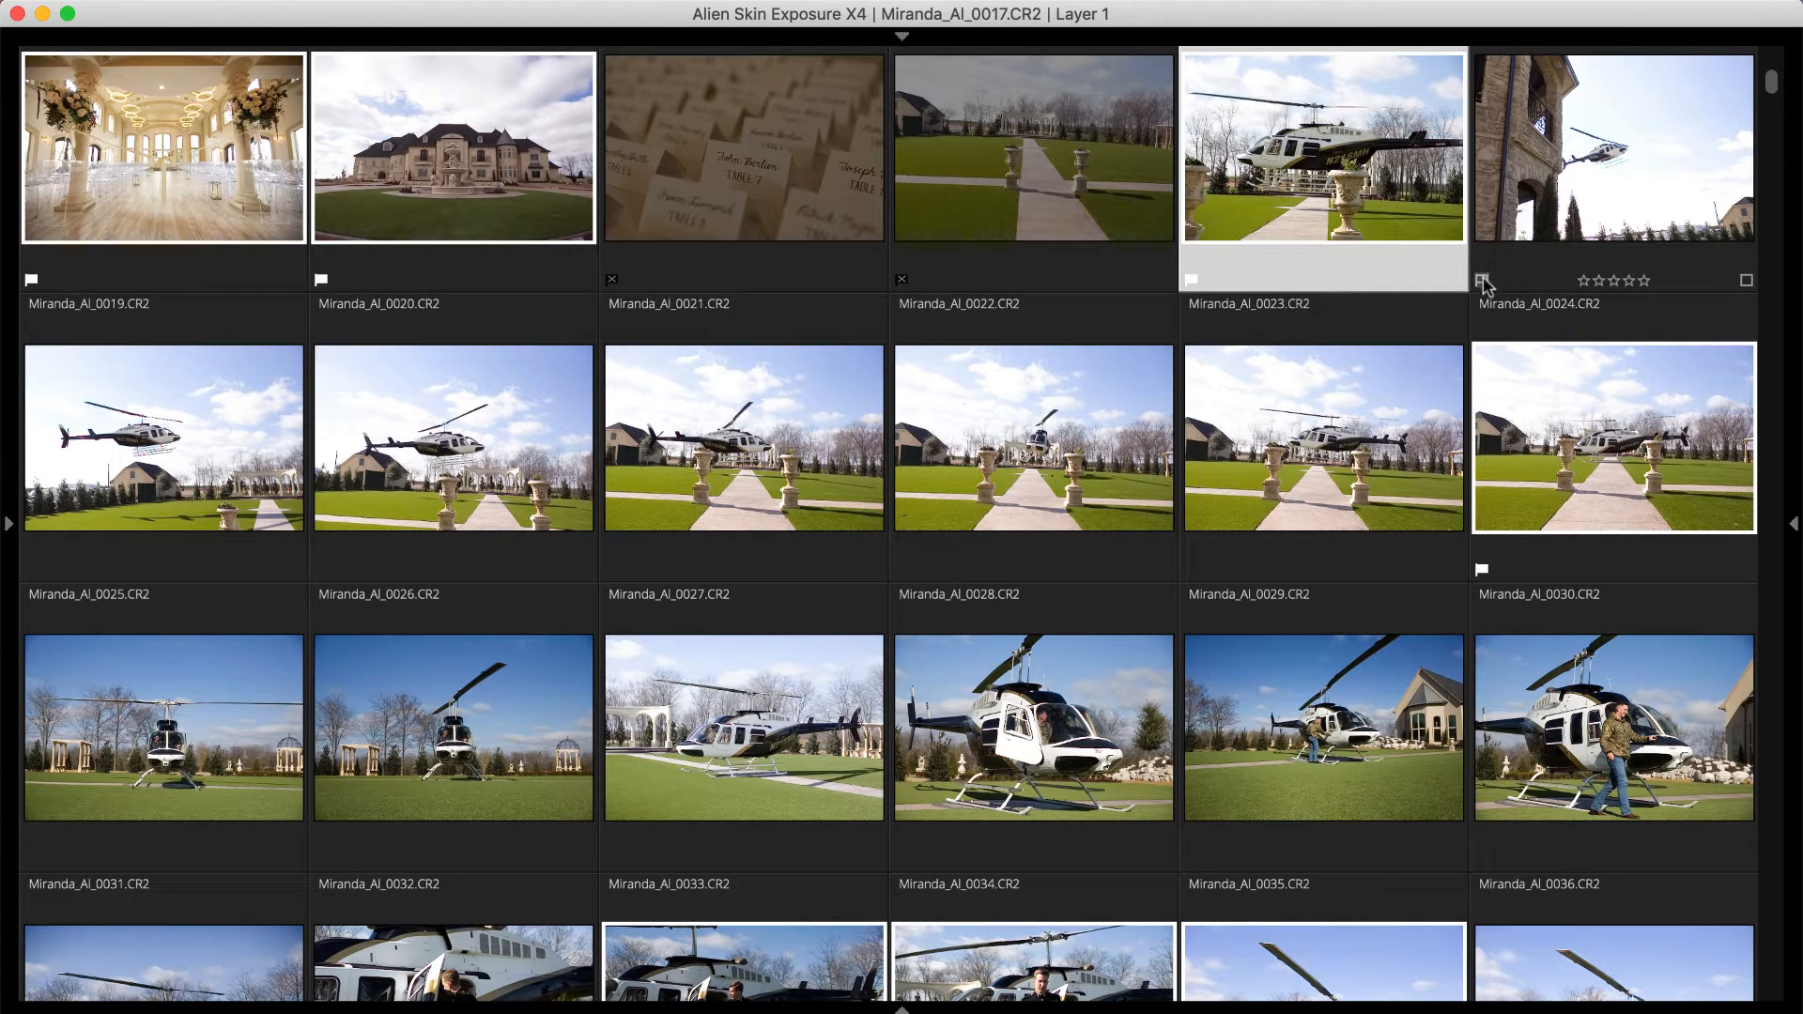
left_click(1482, 281)
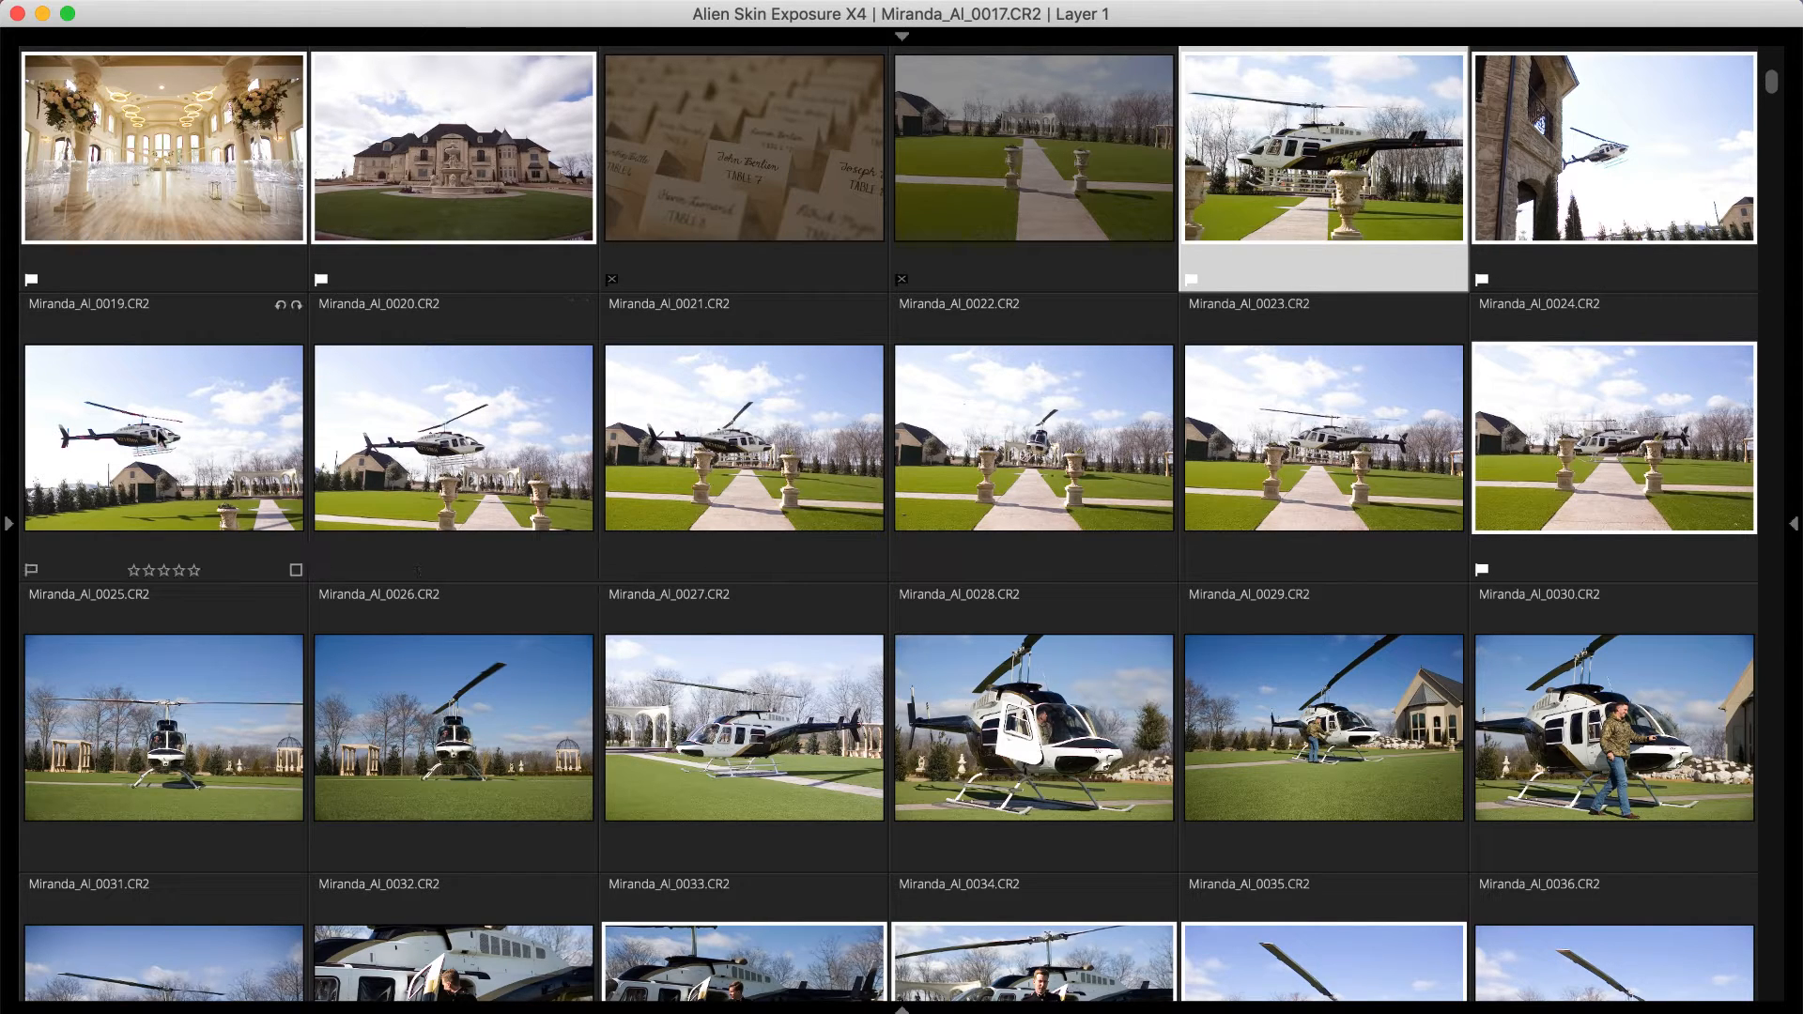
left_click(35, 568)
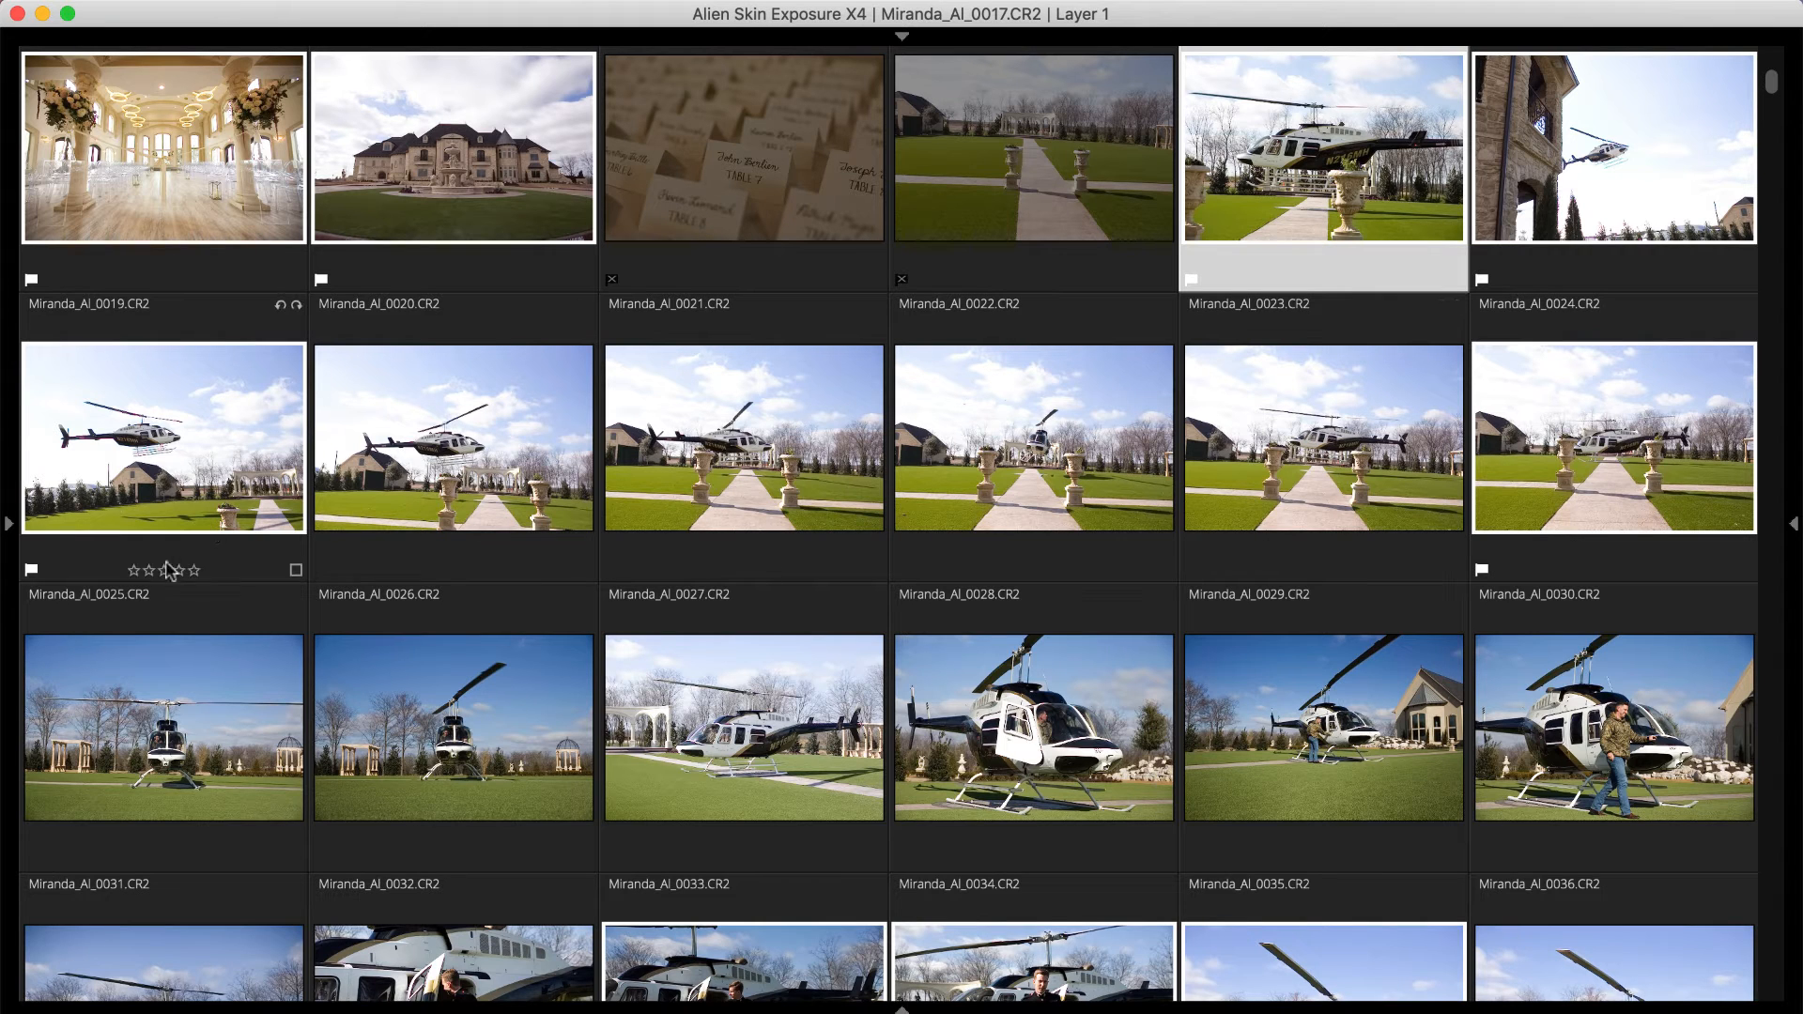
left_click(320, 860)
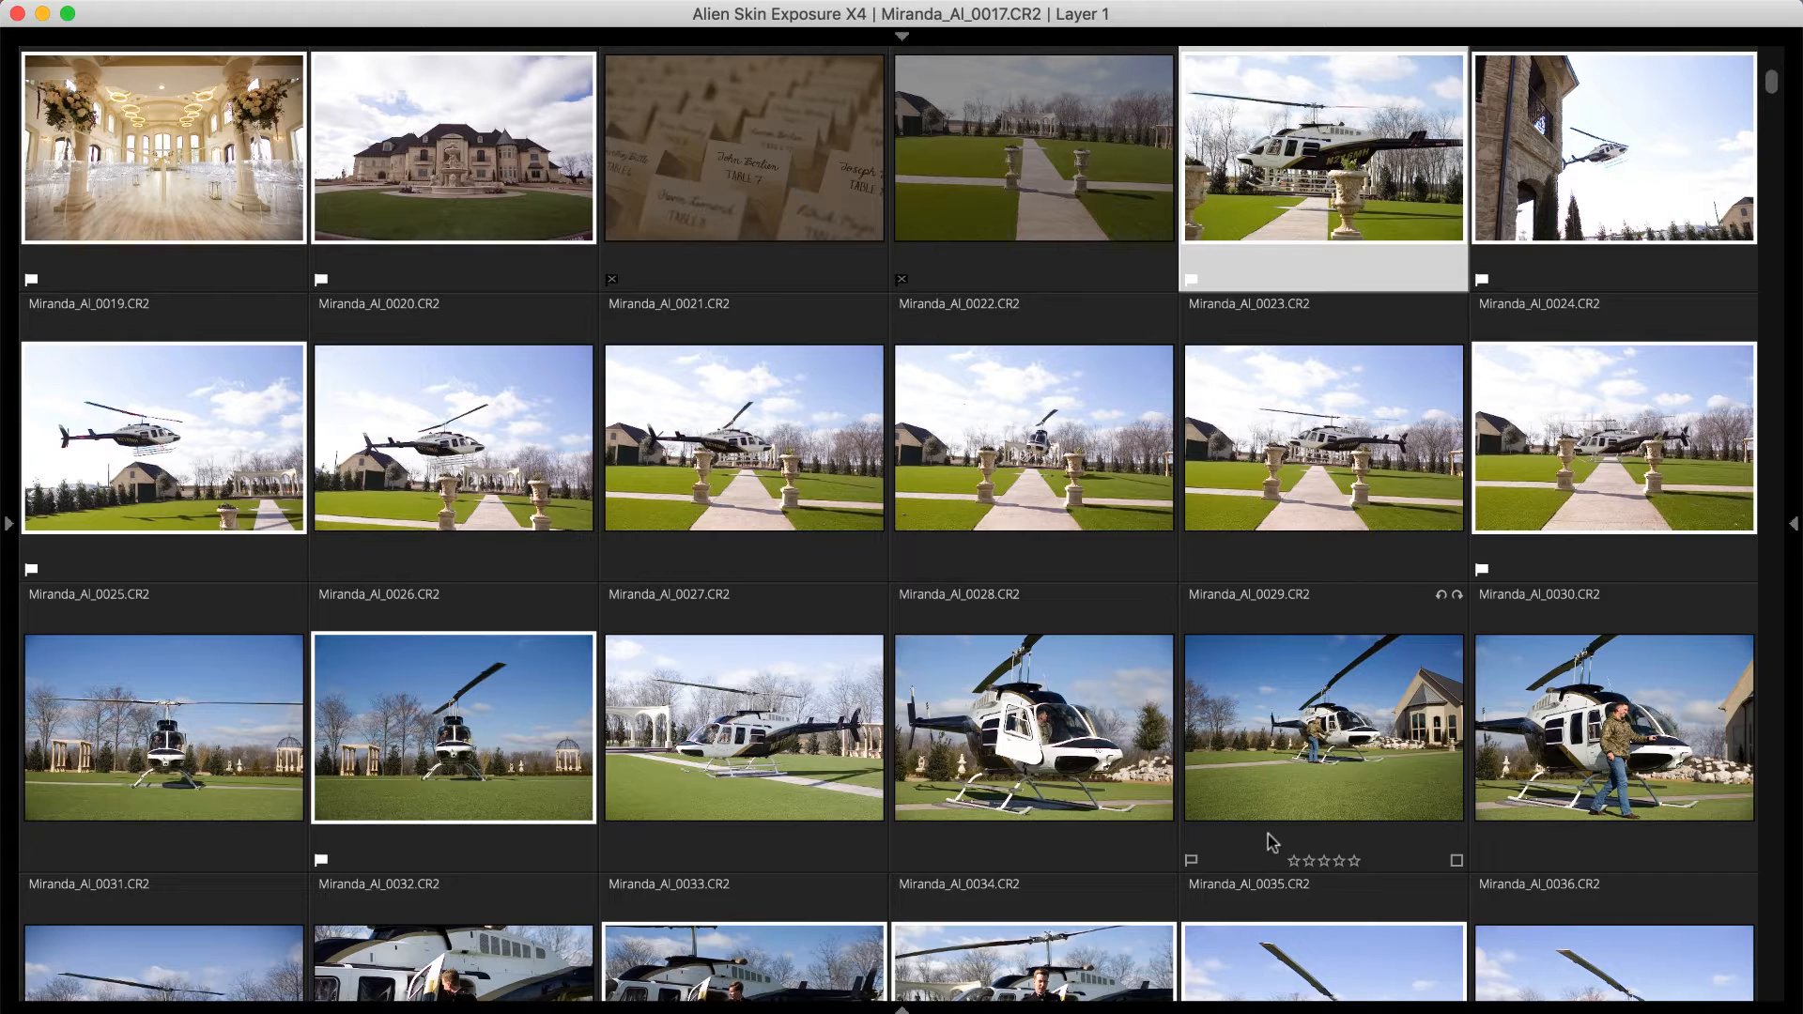
Step: Set the pick flag on photos 0024, 0026, 0028 and 0029, moving through the thumbnails in sequence
key("p")
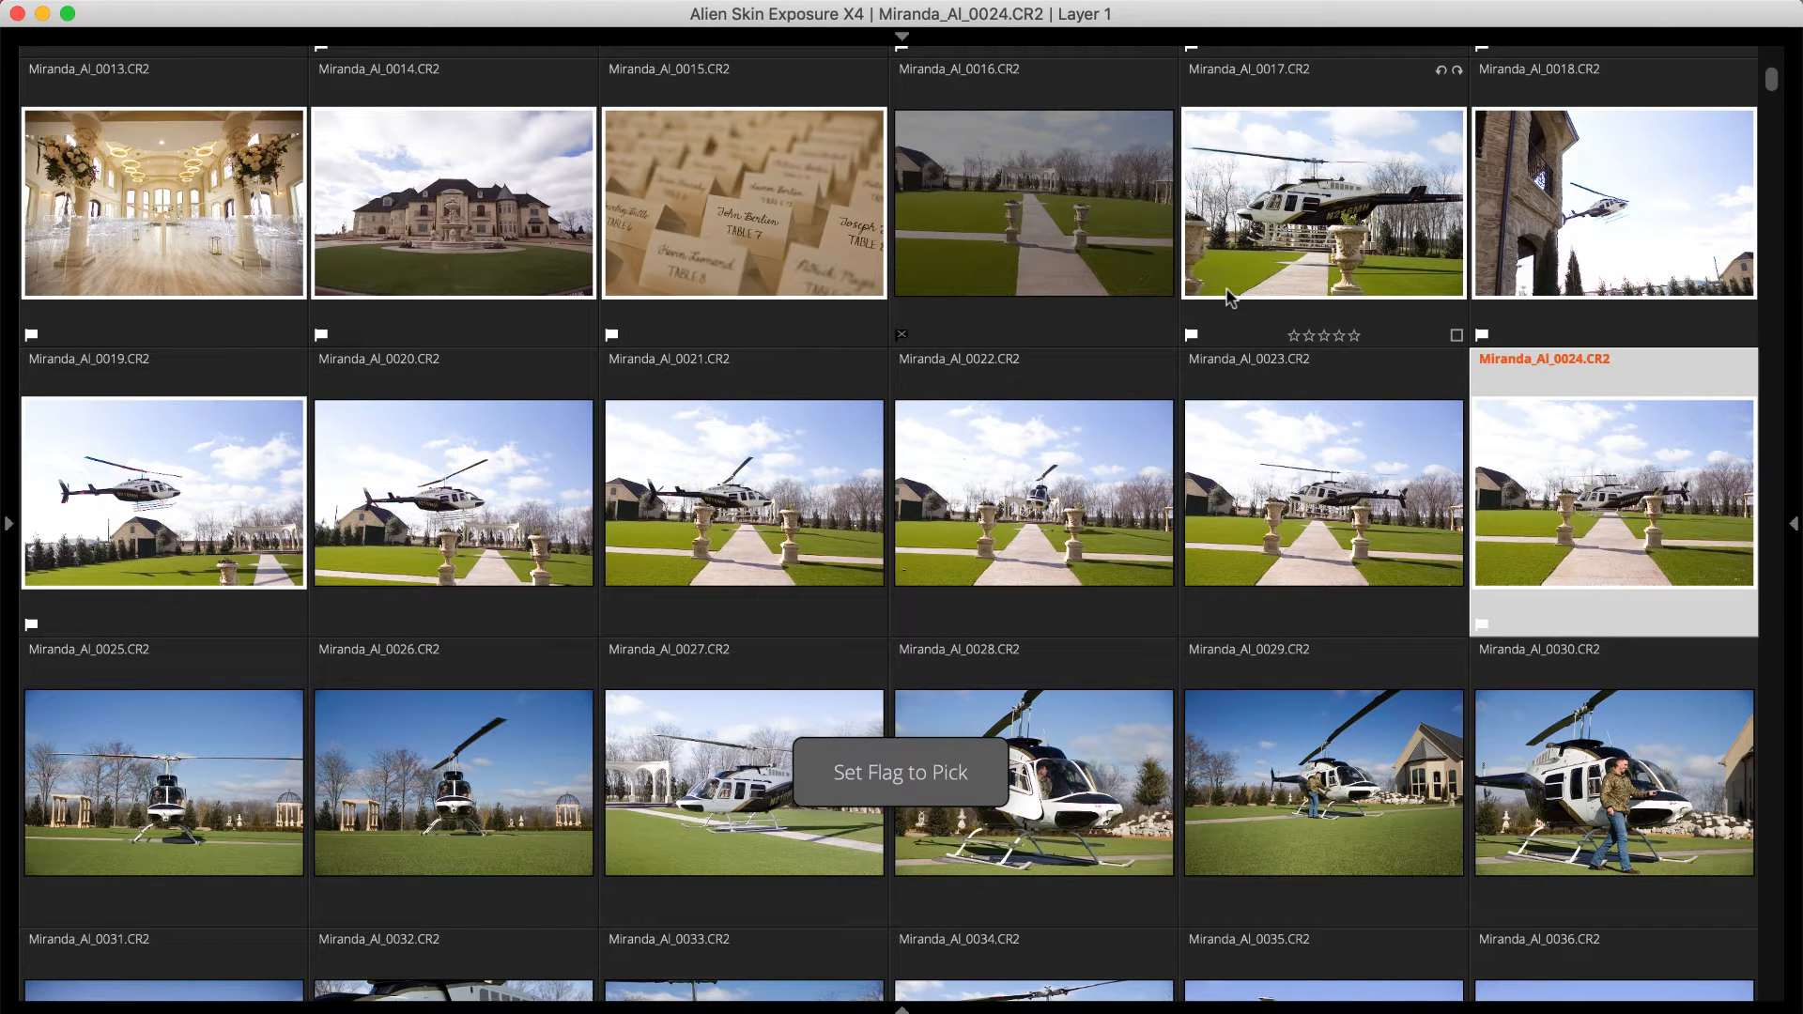
key("Right")
key("Right")
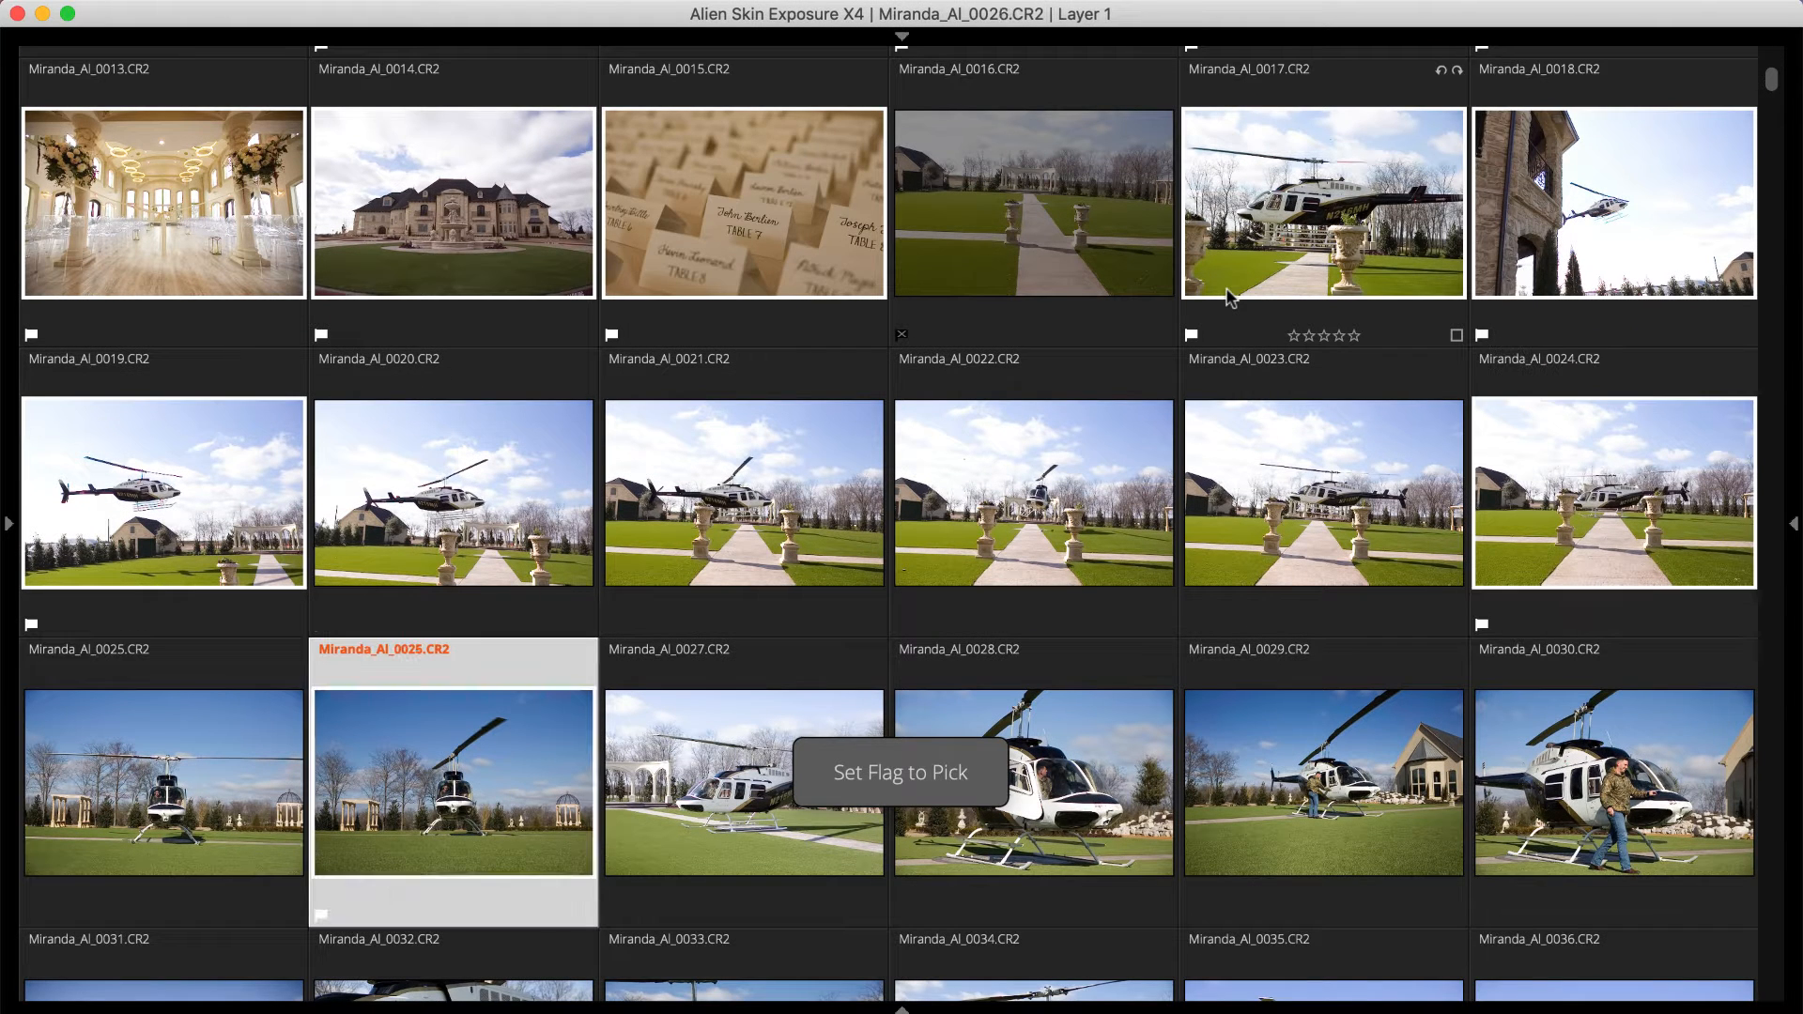
key("Right")
key("Right")
key("p")
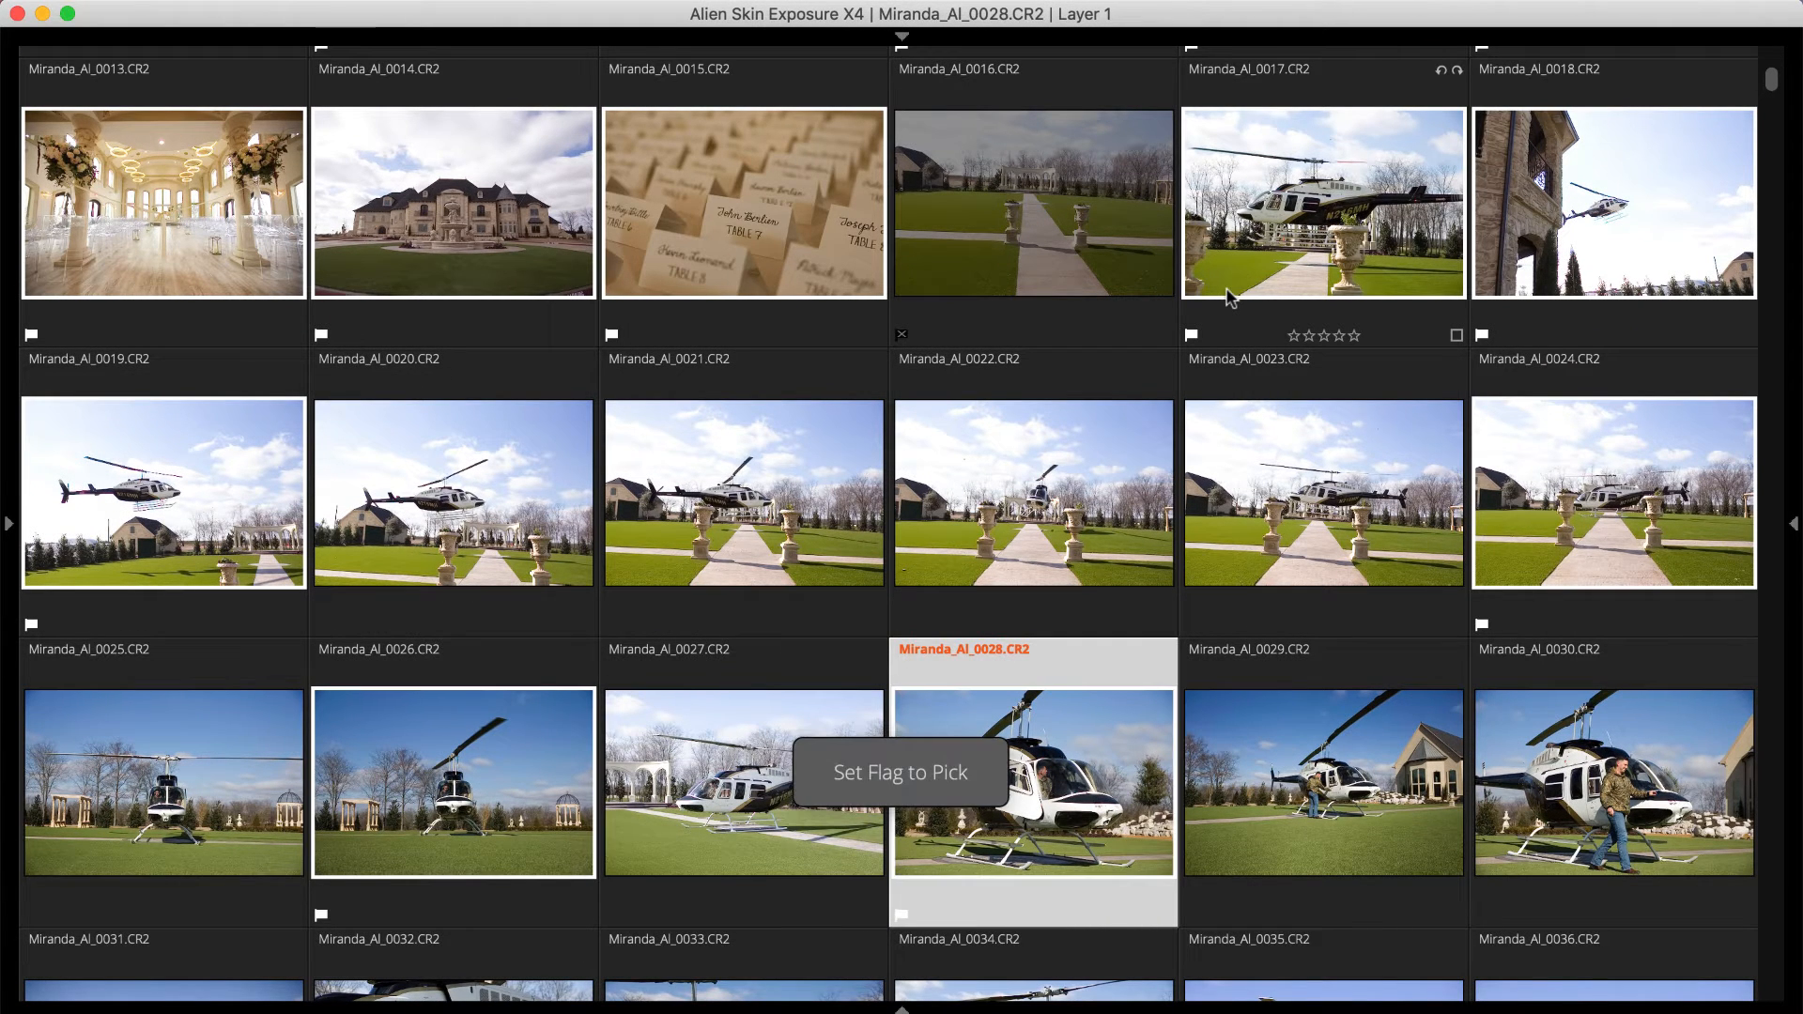
key("Right")
key("p")
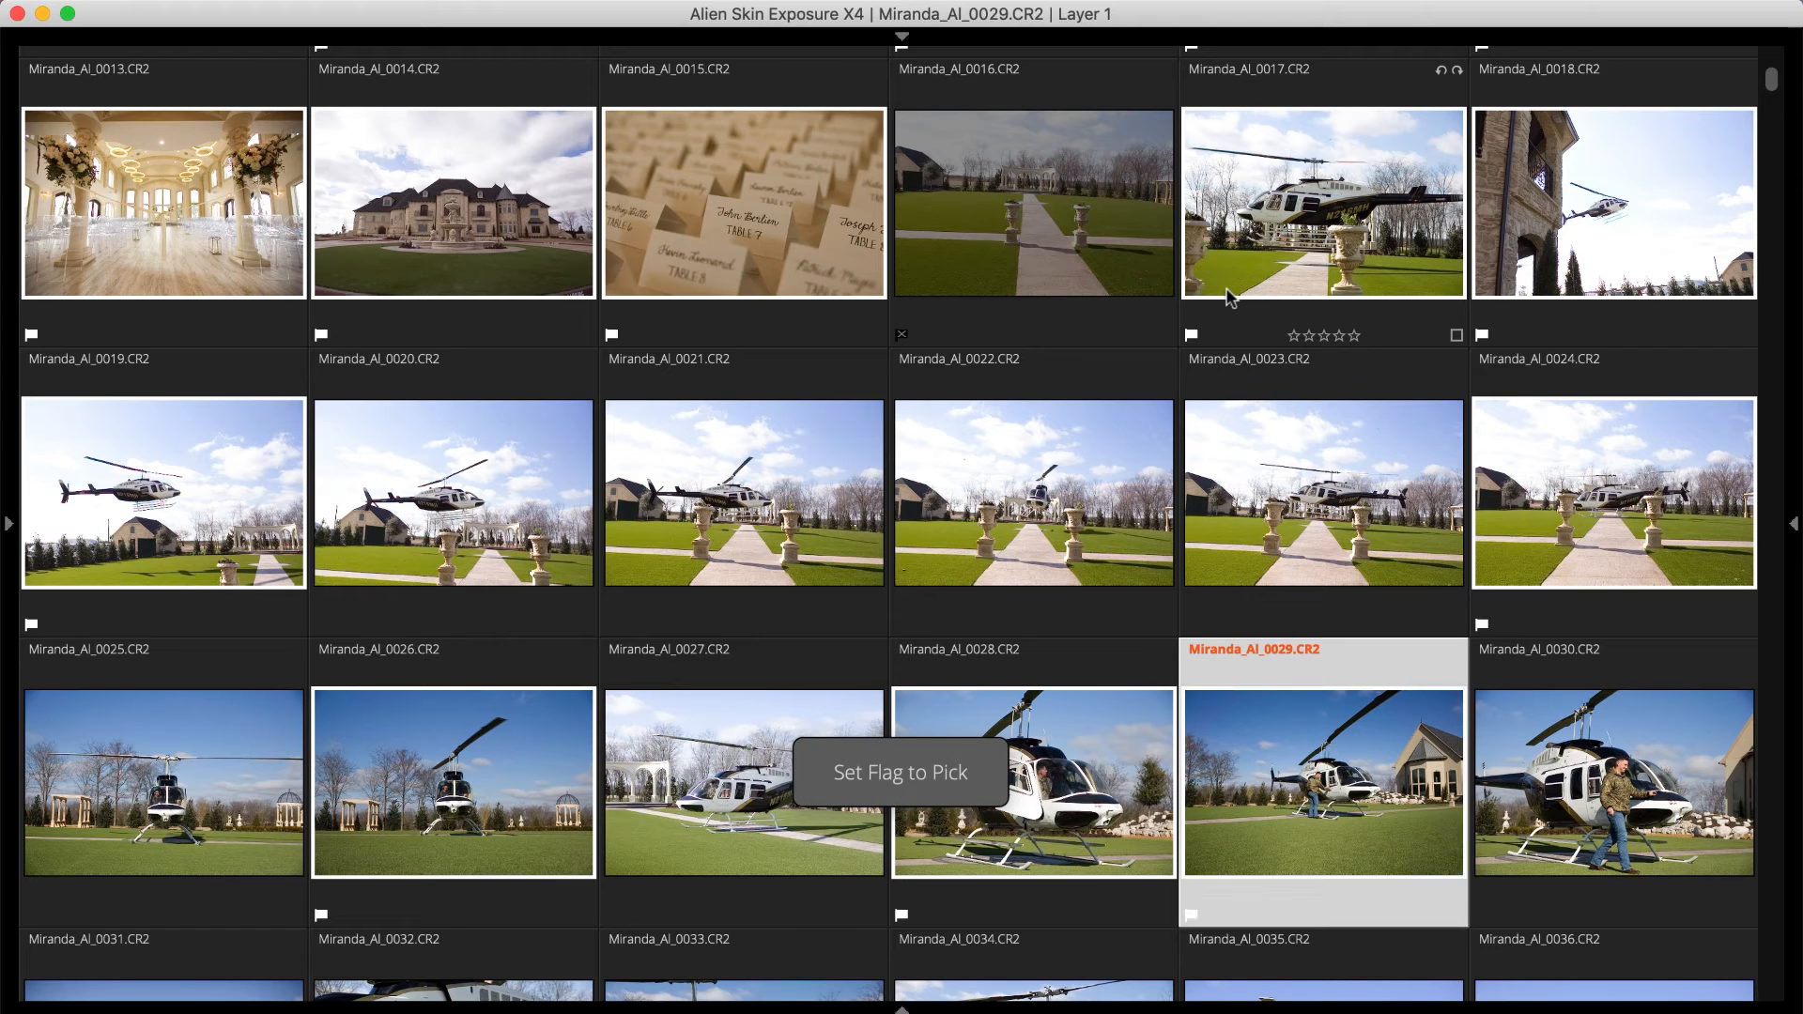
Step: Skip ahead to helicopter photo 0033 and flag photos 0033 and 0034 as picks
key("Right")
key("Right")
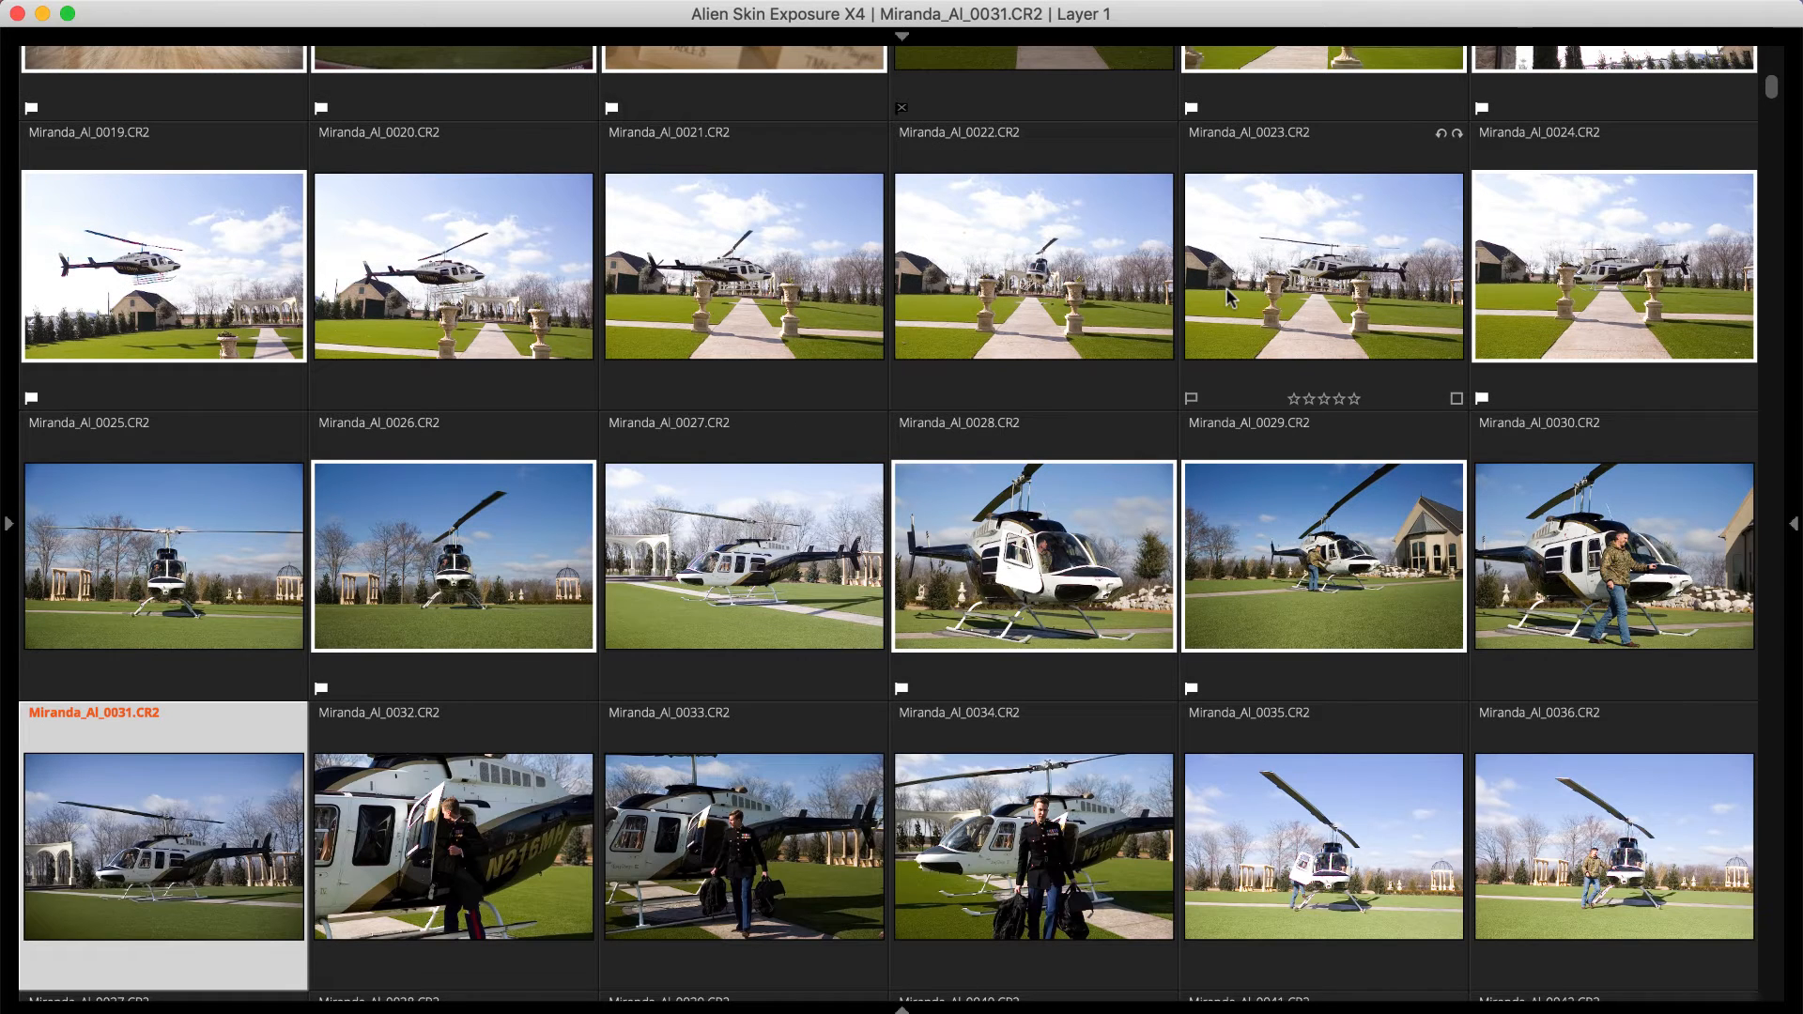
key("Right")
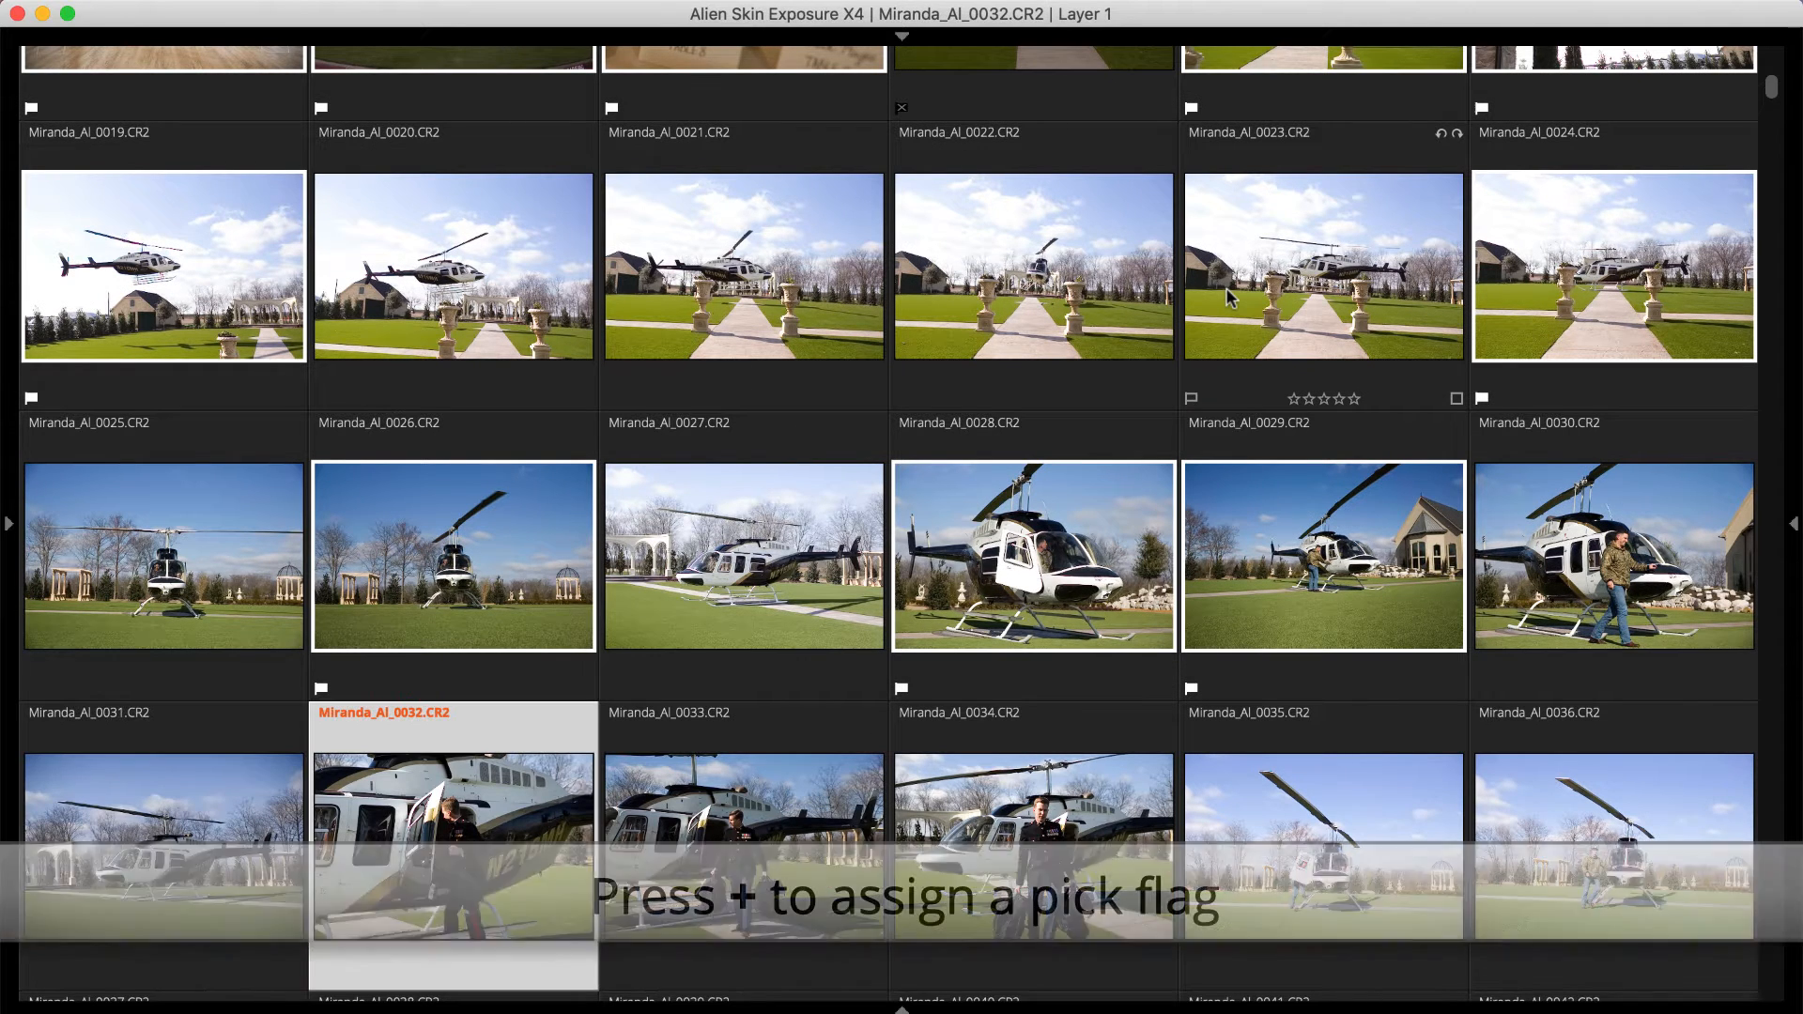
key("Right")
key("plus")
key("shift+plus")
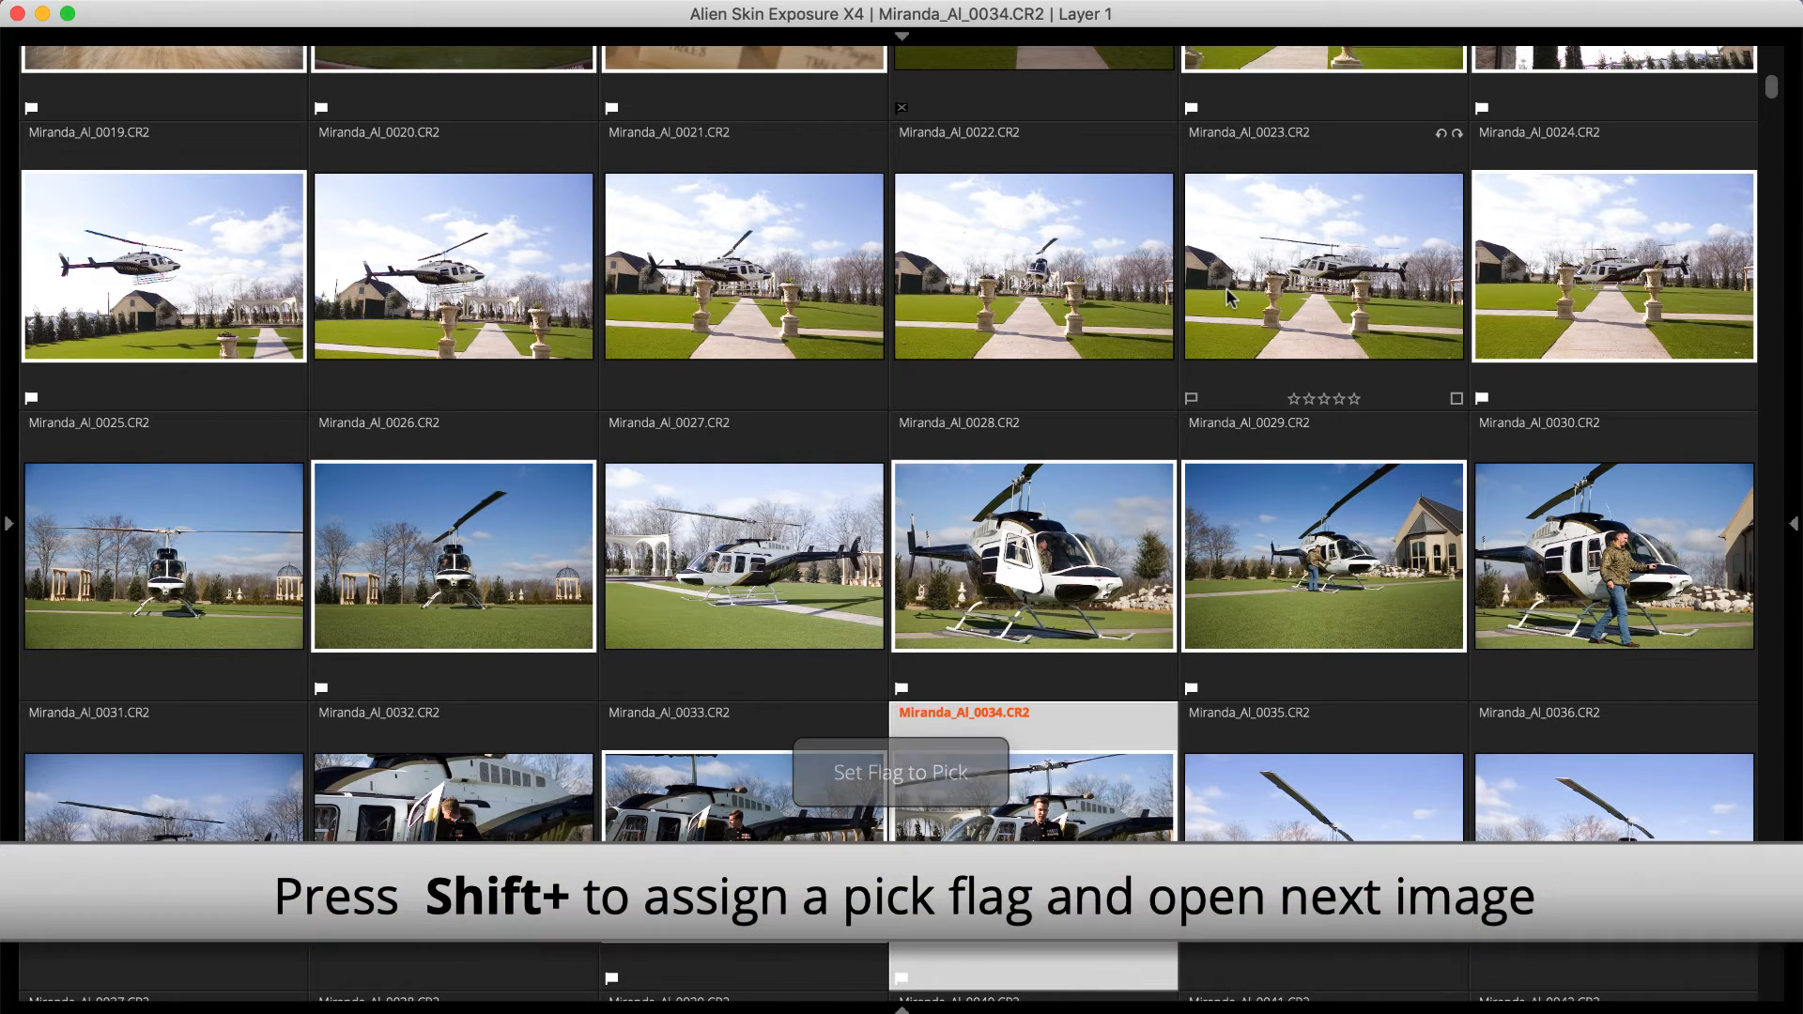
Step: Flag photos 0035, 0037 and 0039 through 0044 as picks, advancing through the thumbnails
key("Right")
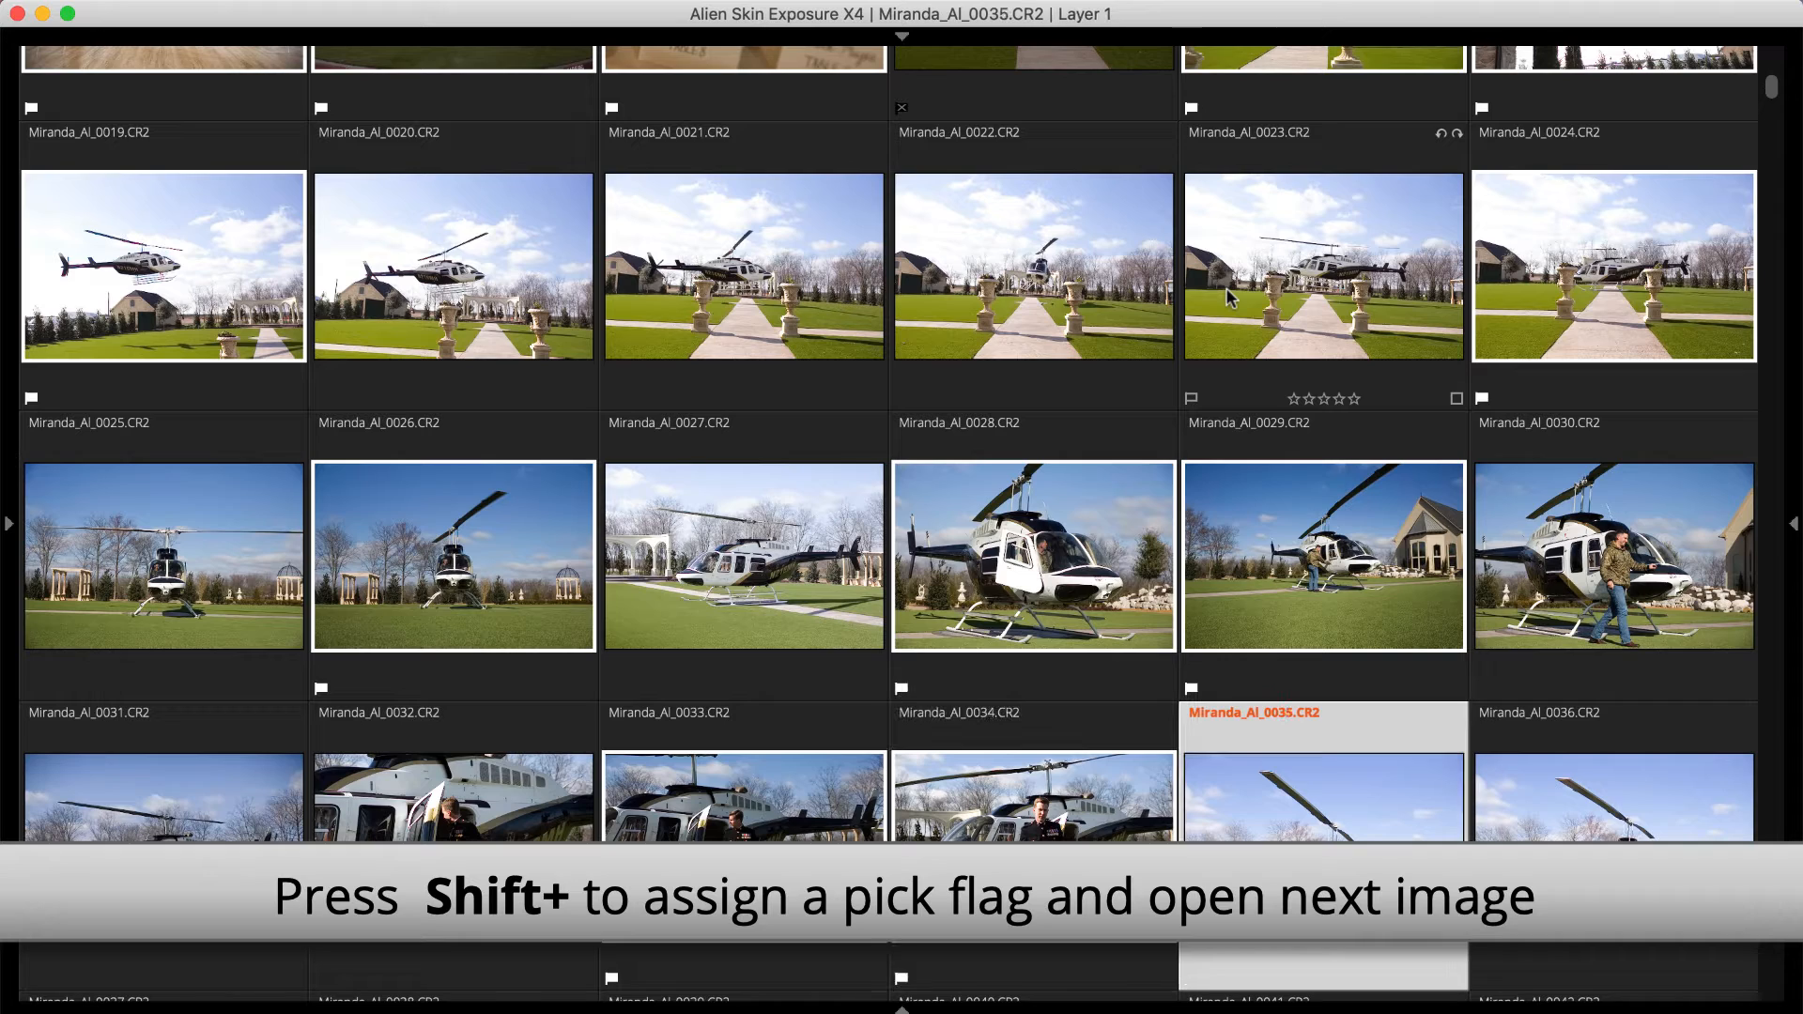
key("shift+p")
key("Right")
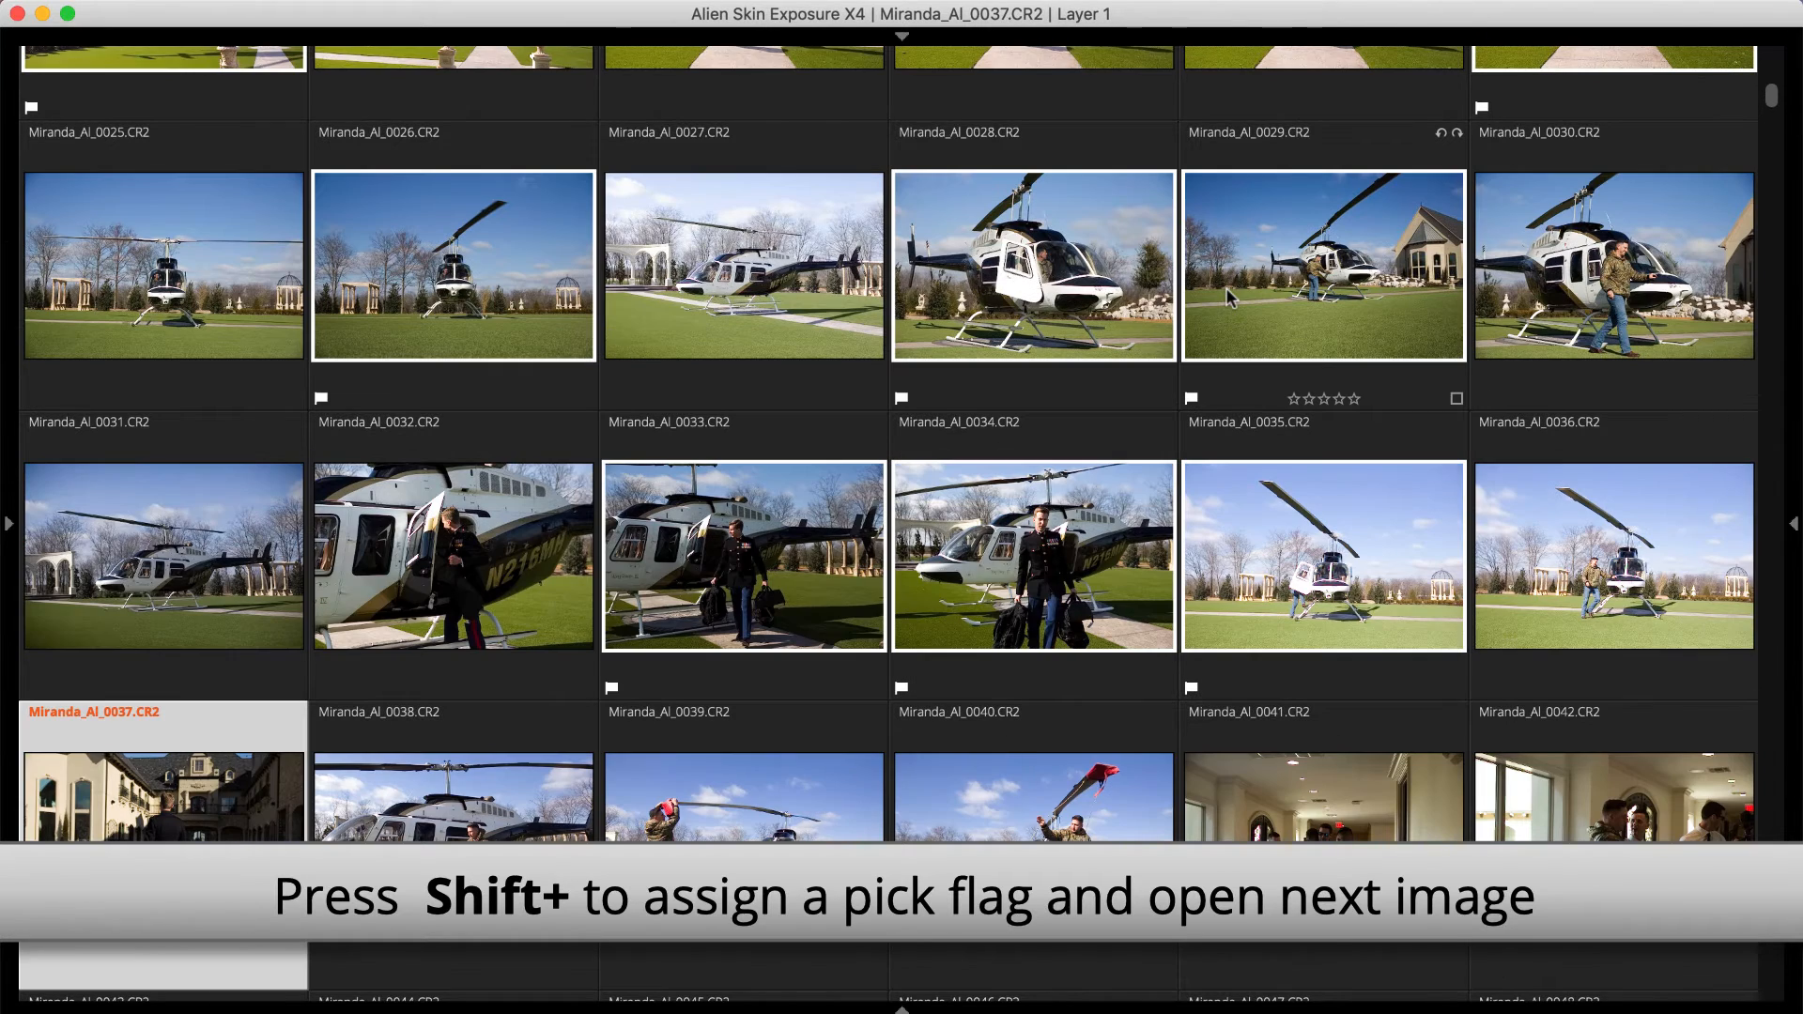
key("shift+p")
key("Right")
key("shift+p")
key("shift+p")
key("shift+p")
key("shift+p")
key("shift+p")
key("shift+p")
key("Right")
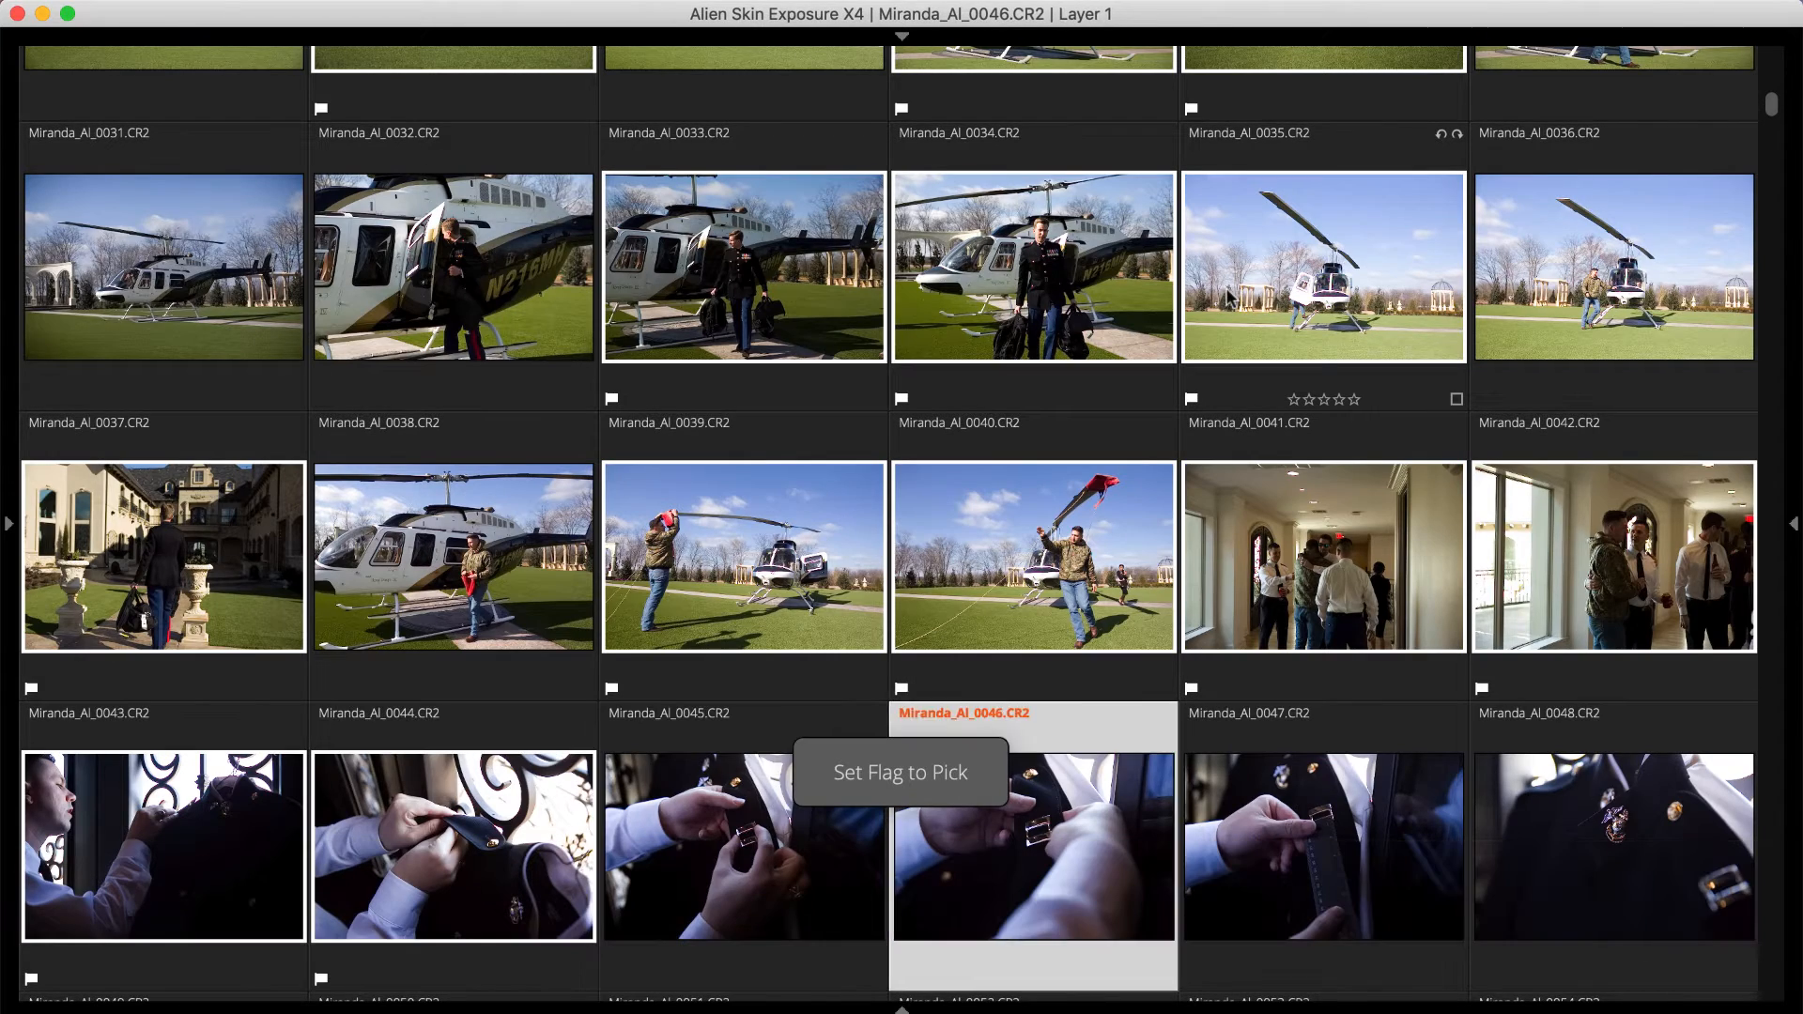
Step: Flag uniform and medal photos 0046, 0048 through 0051 and 0054 as picks
key("shift+p")
key("Right")
key("Right")
key("shift+p")
key("Right")
key("shift+p")
key("Right")
key("shift+p")
key("Right")
key("shift+p")
key("Right")
key("Right")
key("Right")
key("shift+p")
key("Right")
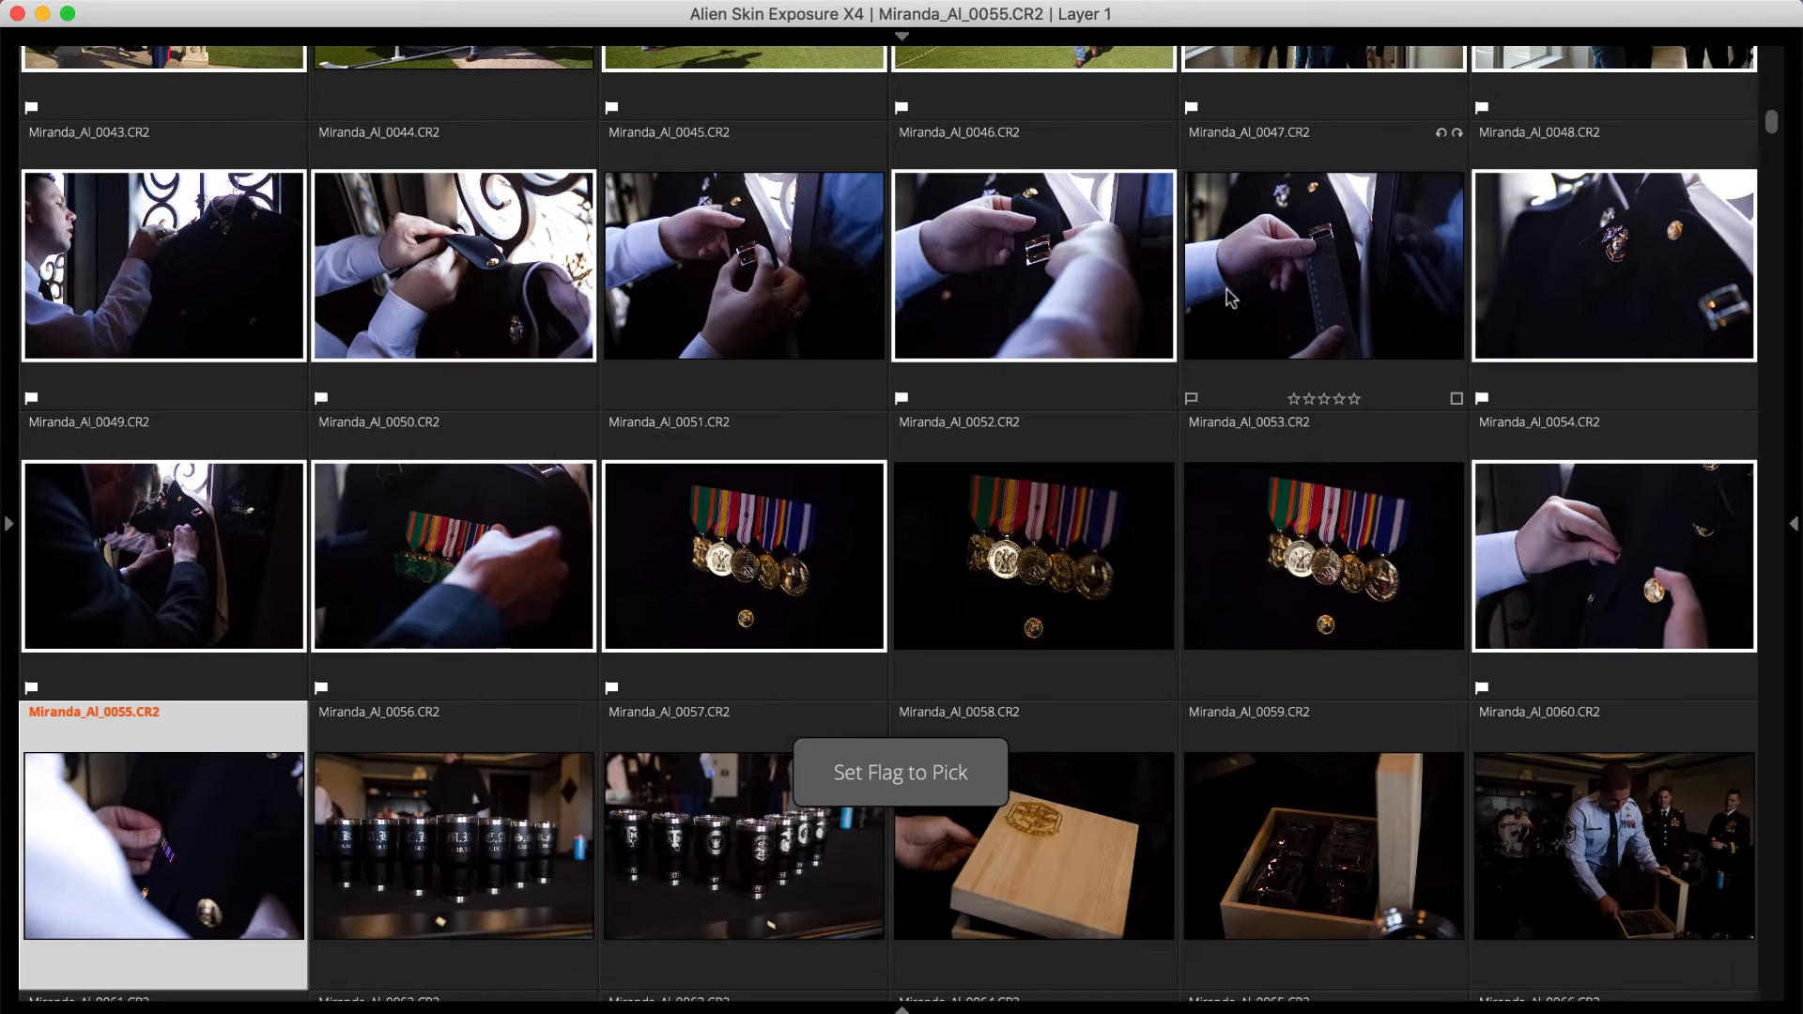
Step: Set the pick flag on photos 0055, 0057, 0058, 0060 and 0061, skipping the ones in between
key("shift+p")
key("Right")
key("Right")
key("shift+p")
key("Right")
key("shift+p")
key("Right")
key("Right")
key("shift+p")
key("Right")
key("shift+p")
key("Right")
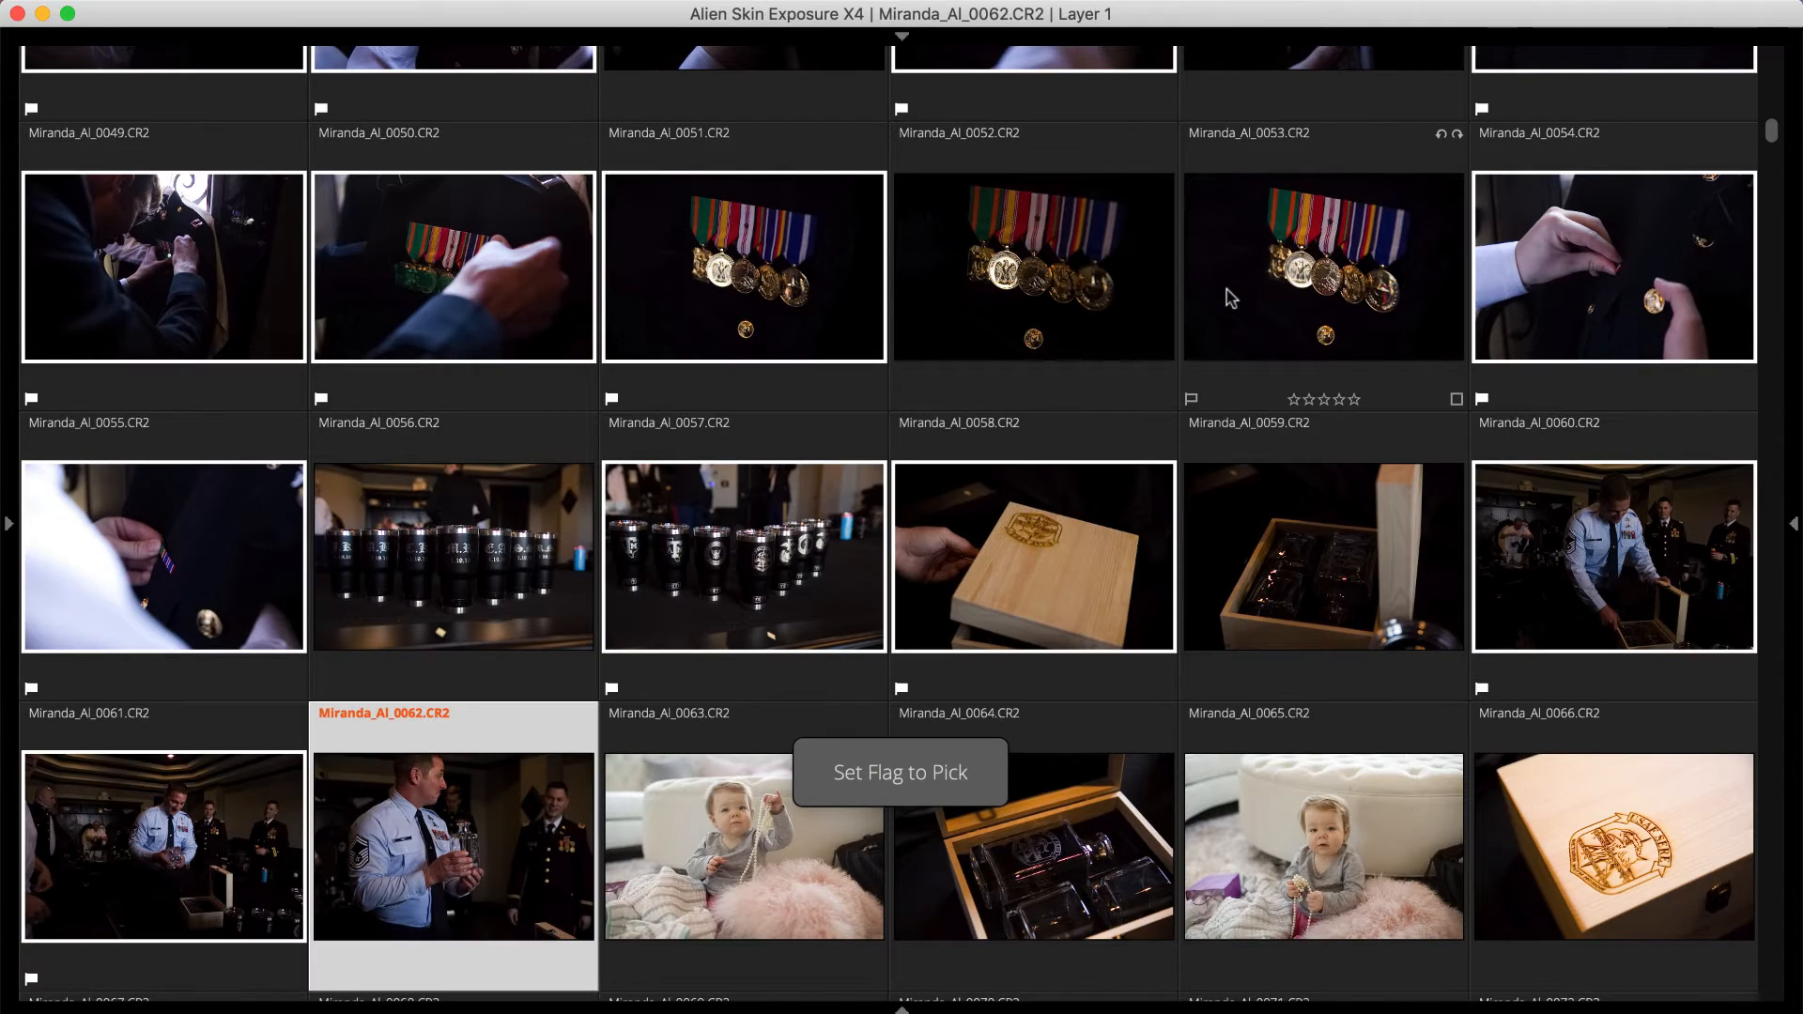
Step: Flag photos 0062 and 0063 as picks and advance to photo 0064
key("shift+p")
key("Right")
key("shift+p")
key("Right")
key("shift+p")
key("Right")
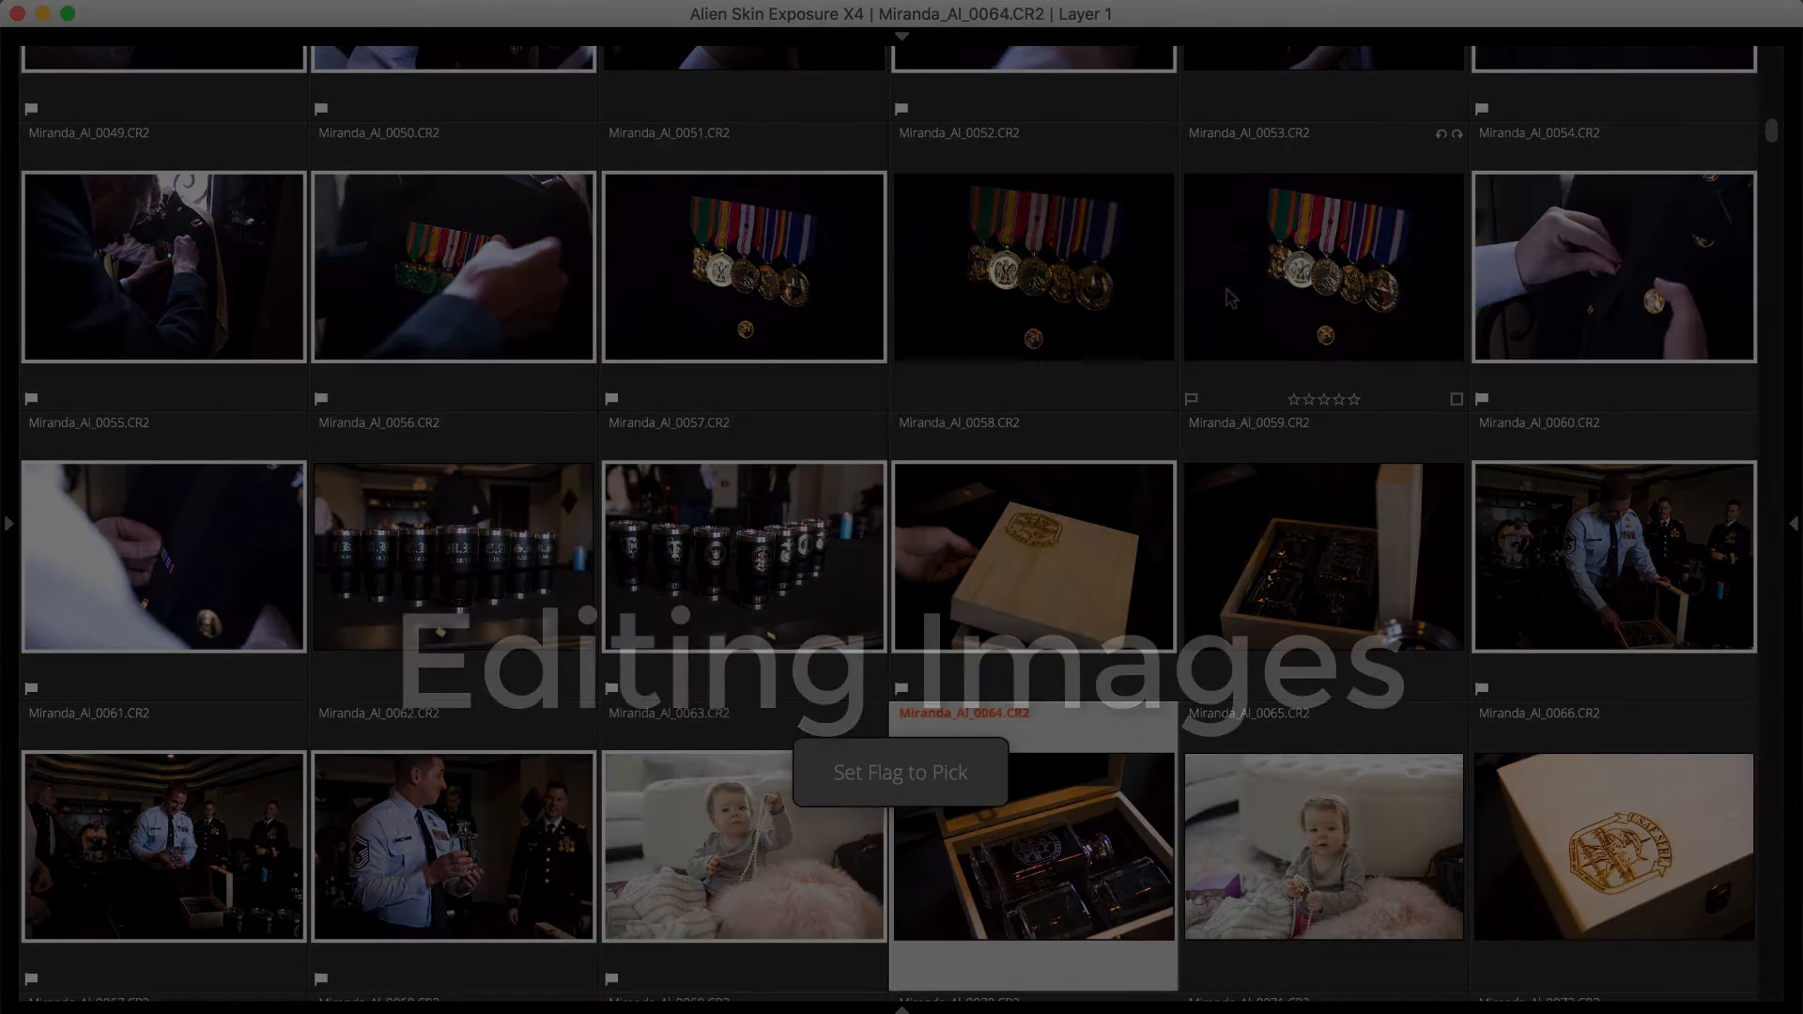
key("Right")
key("shift+p")
key("Right")
key("Right")
key("Right")
key("Right")
key("Right")
key("Right")
key("Right")
key("Right")
key("Right")
key("Right")
key("Right")
key("Right")
key("Right")
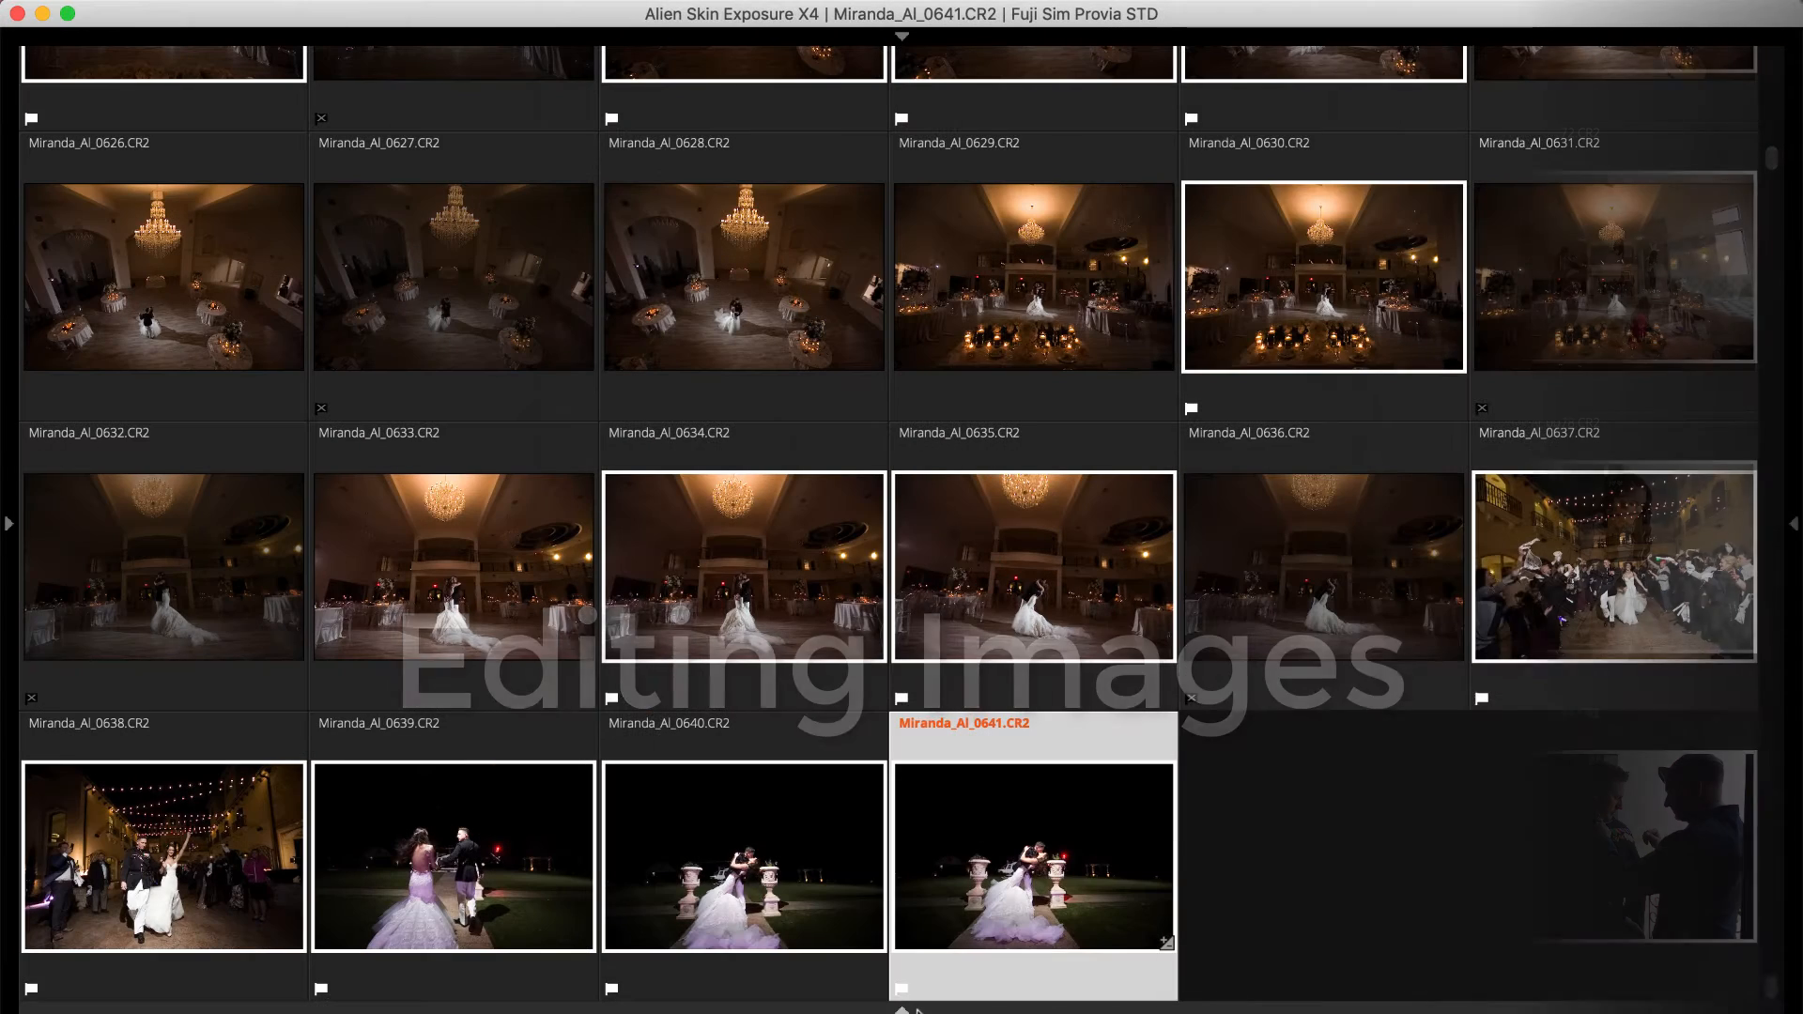
Step: Filter the thumbnails to show only picked photos and select all of them
left_click(907, 1010)
left_click(373, 977)
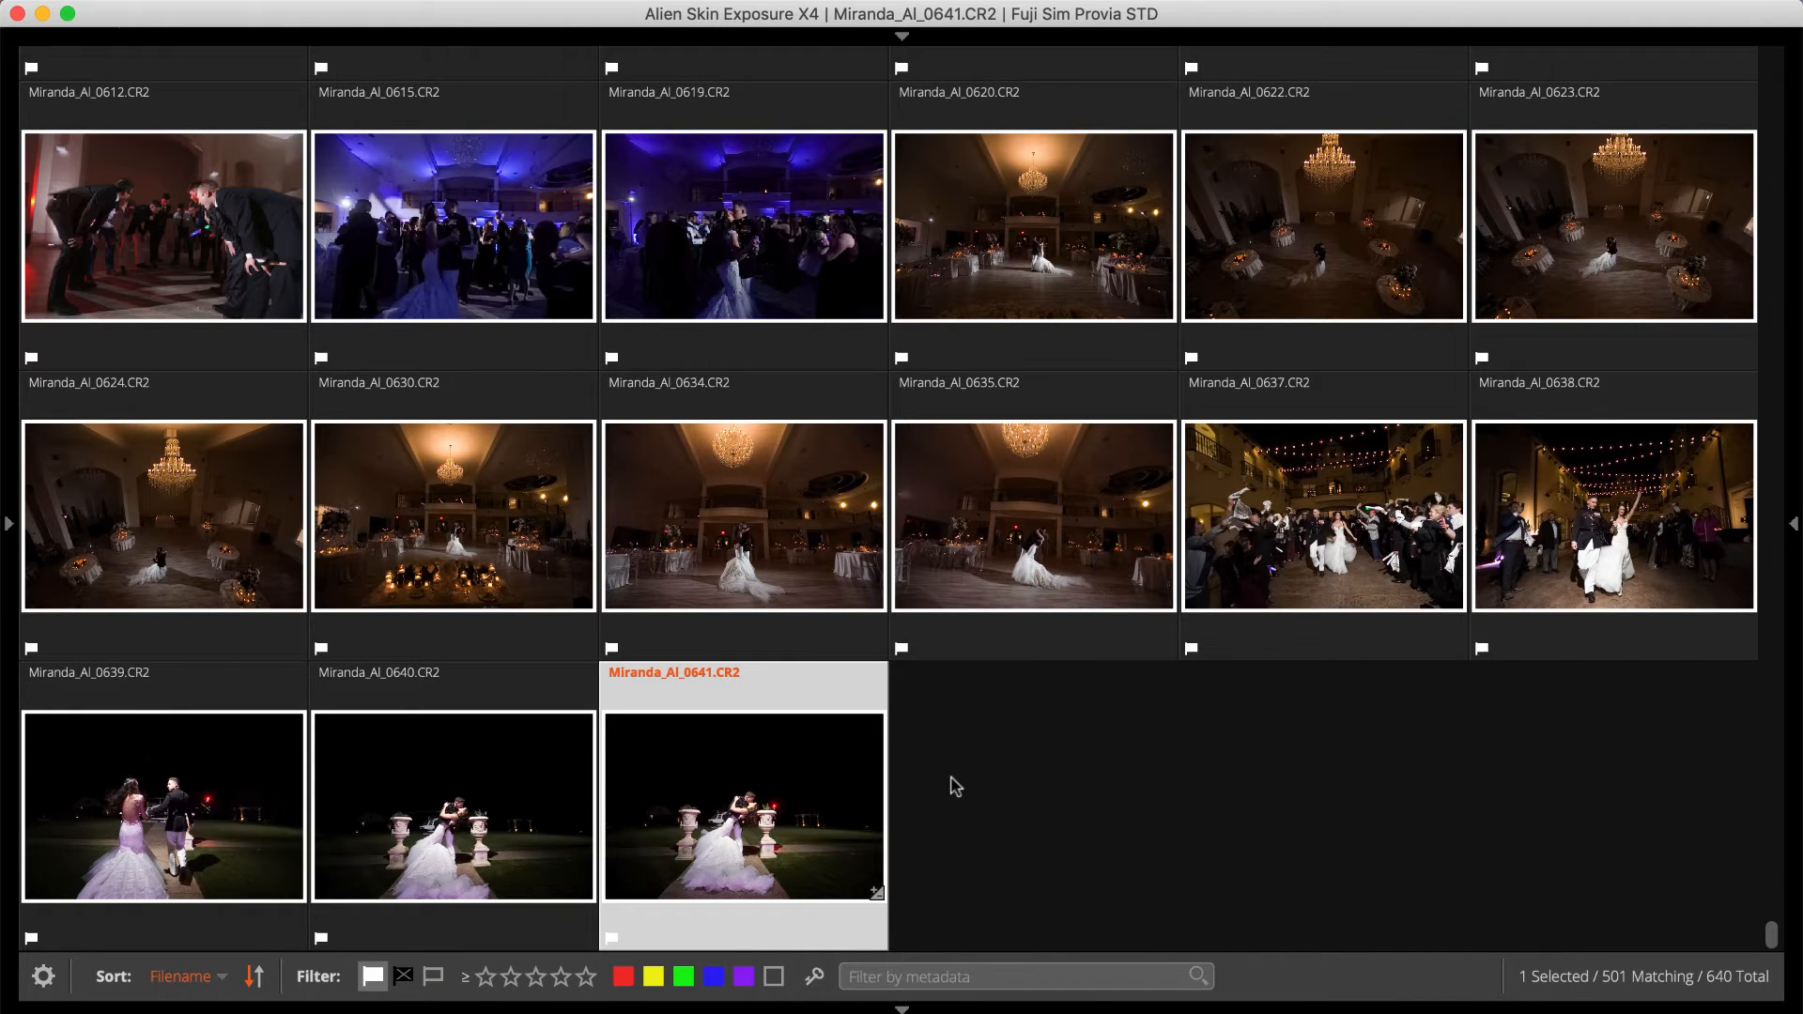
key("super+a")
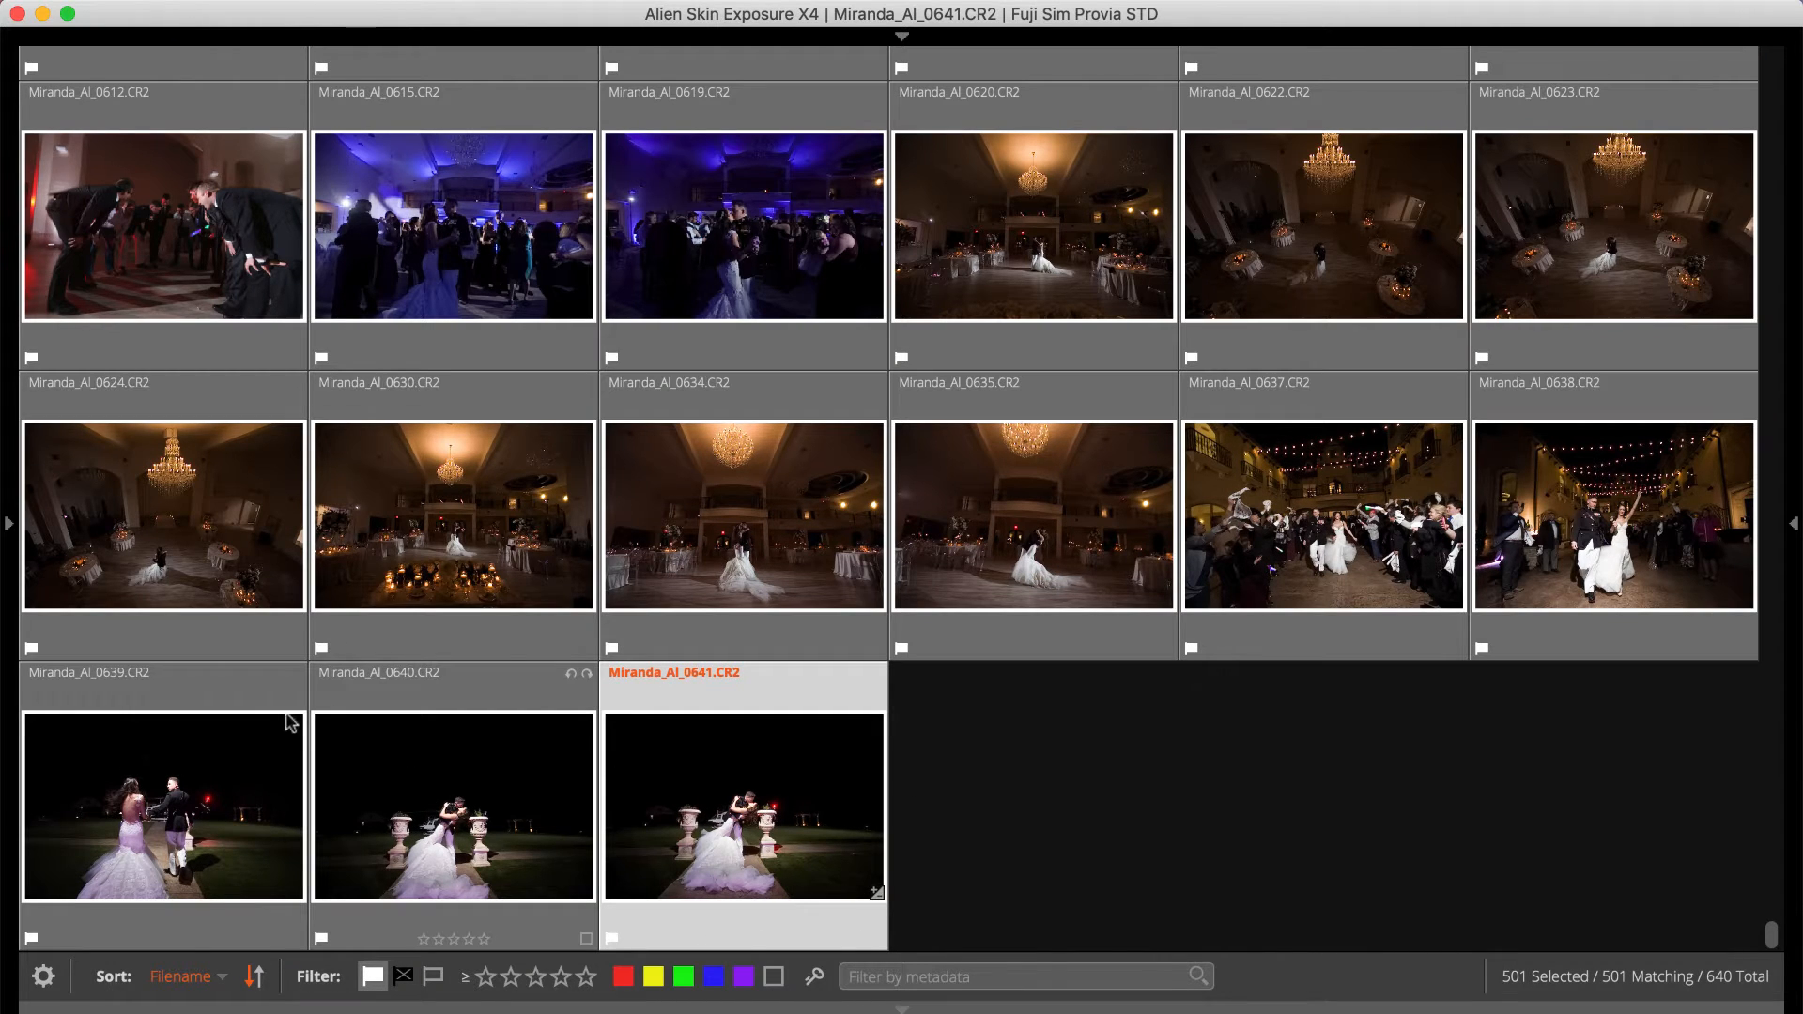
Step: Apply the Wedding Studio Processing user preset from the Example Presets group to all selected photos
left_click(11, 621)
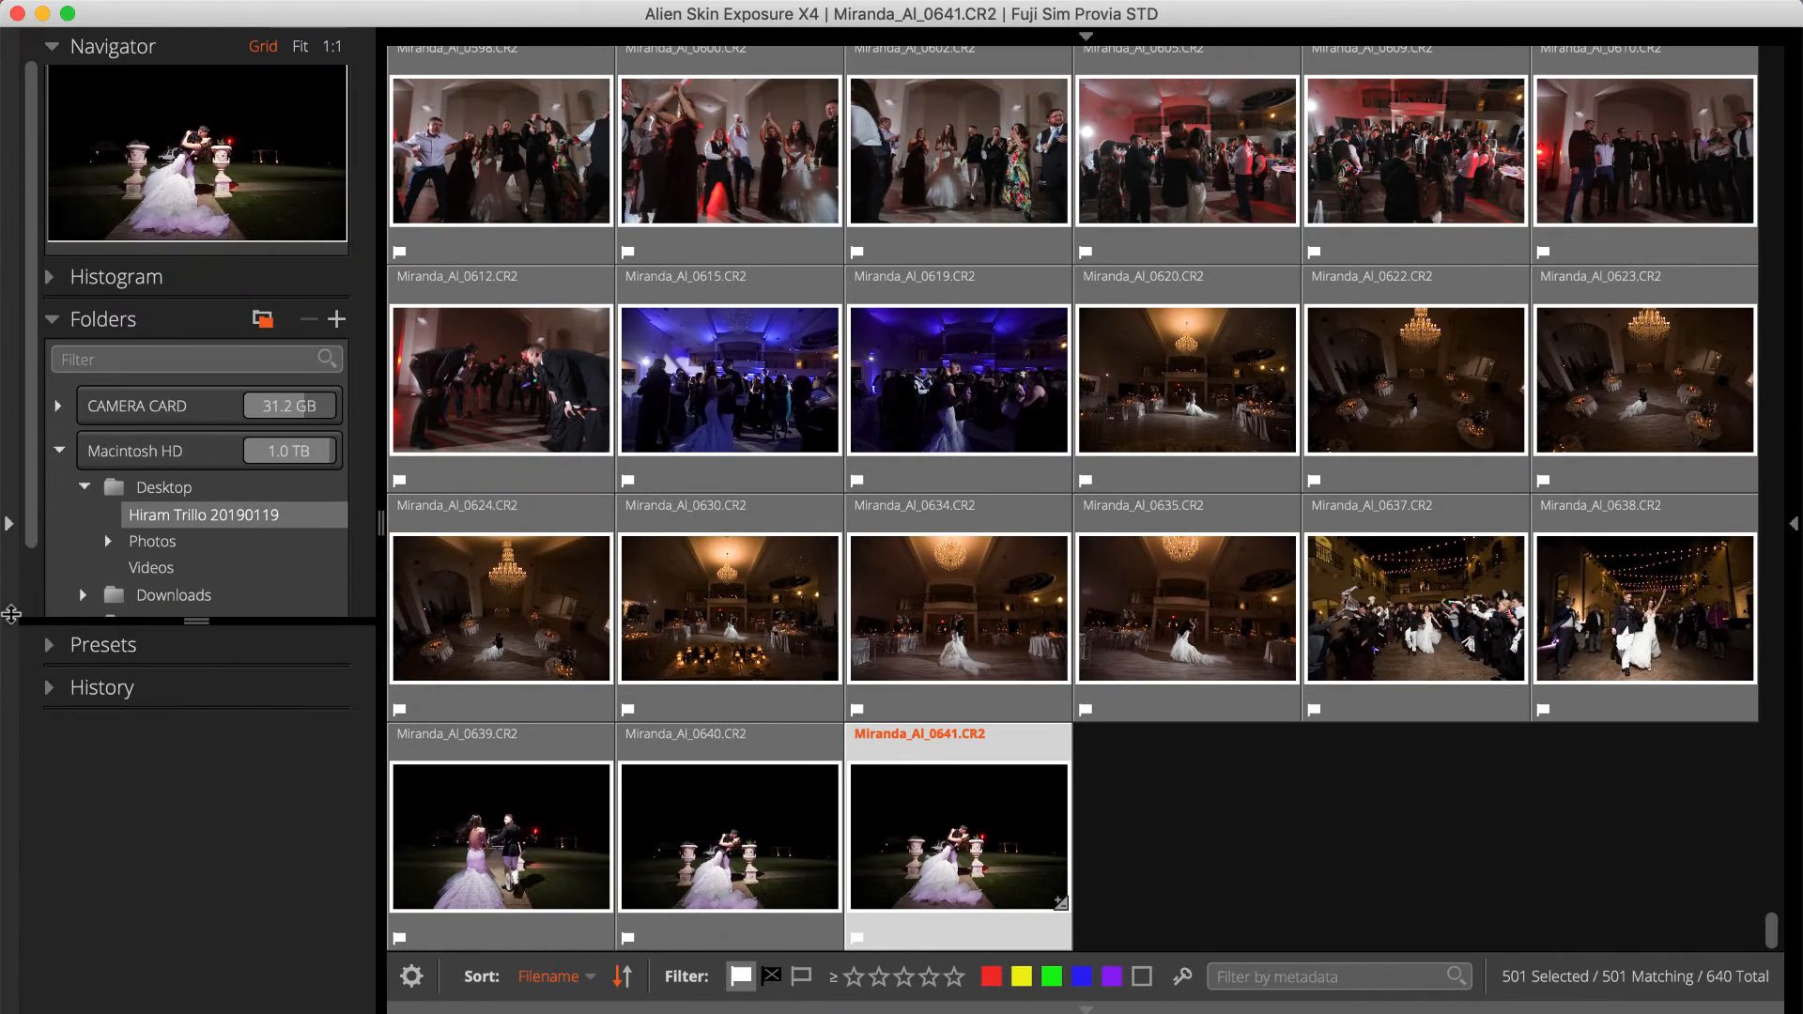
left_click(53, 646)
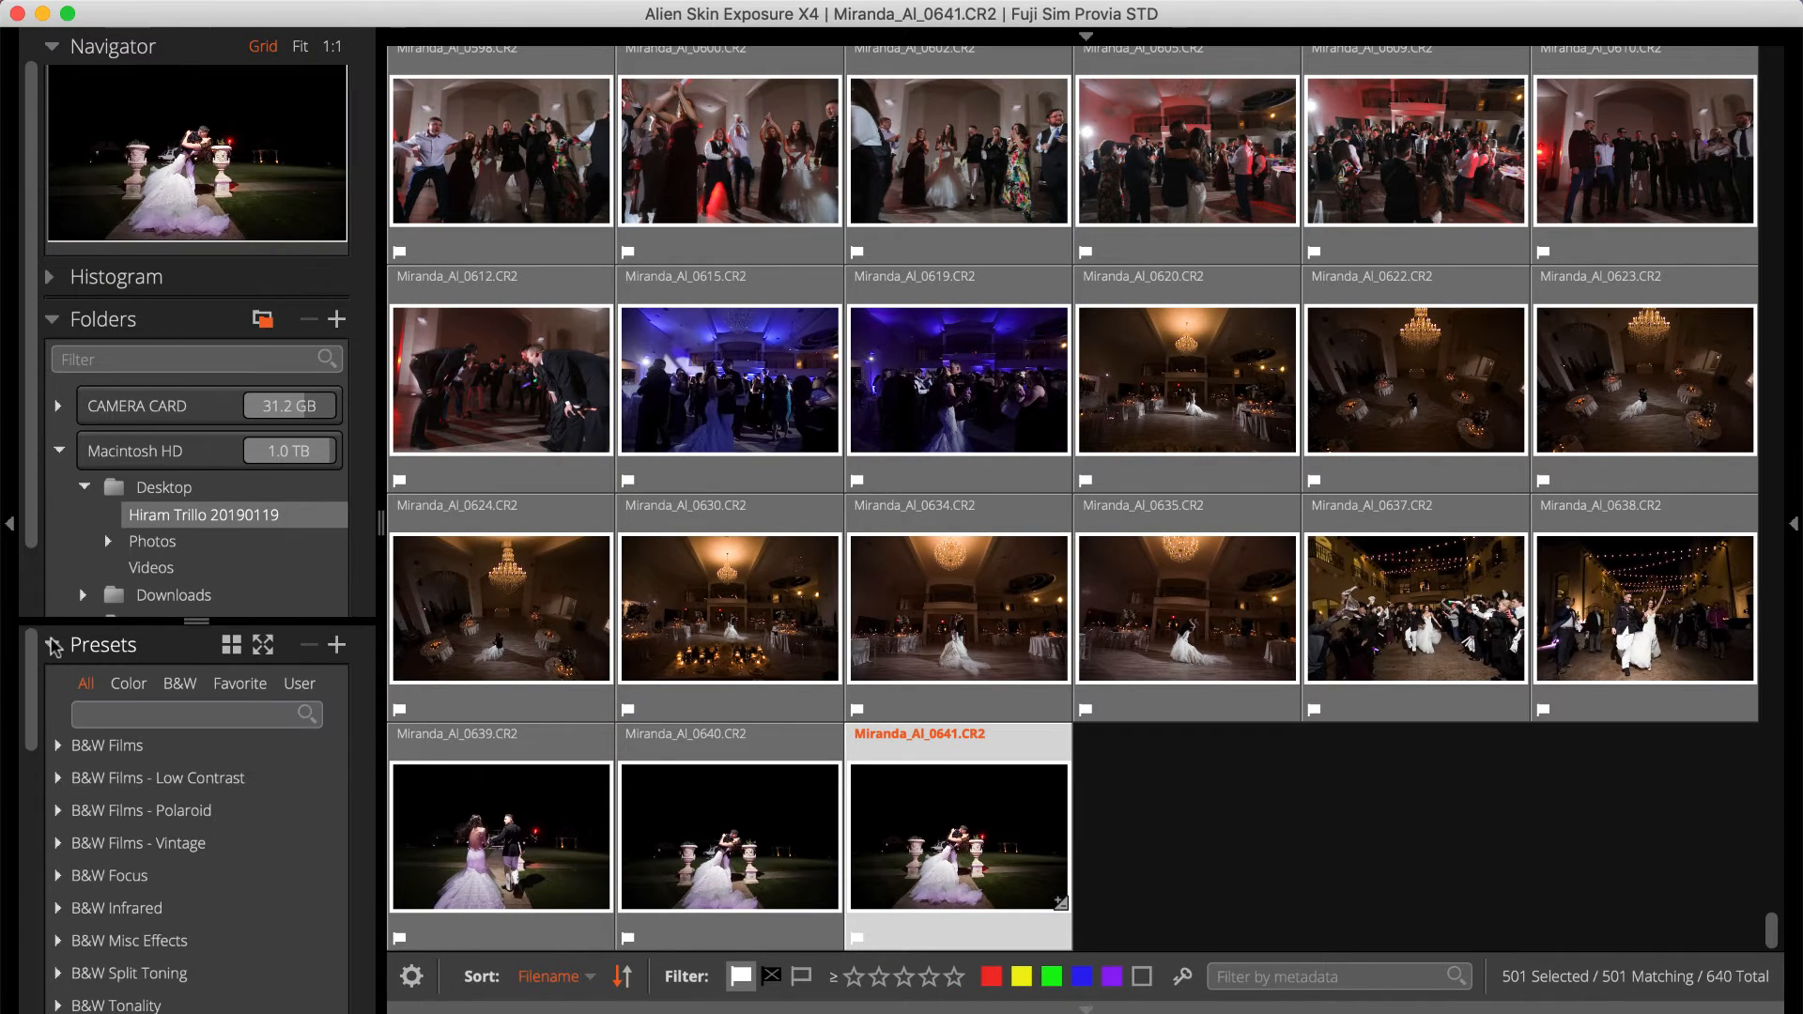
left_click(298, 685)
left_click(60, 778)
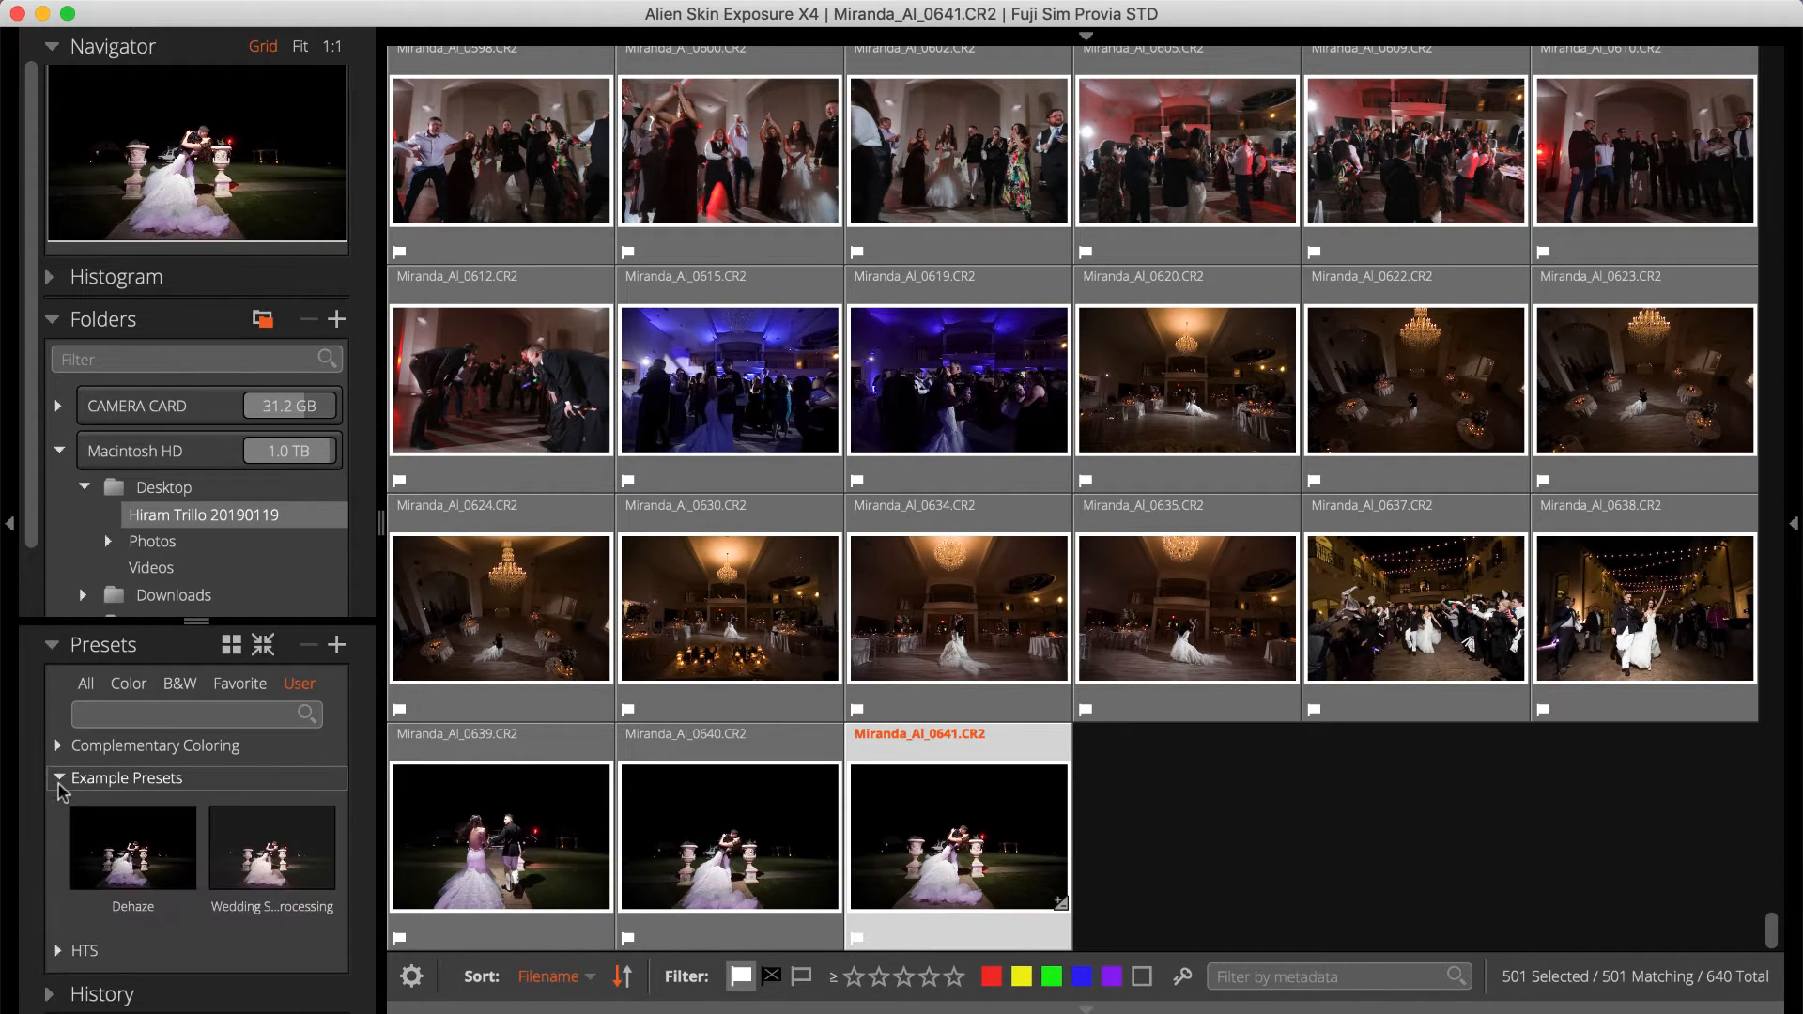
left_click(270, 857)
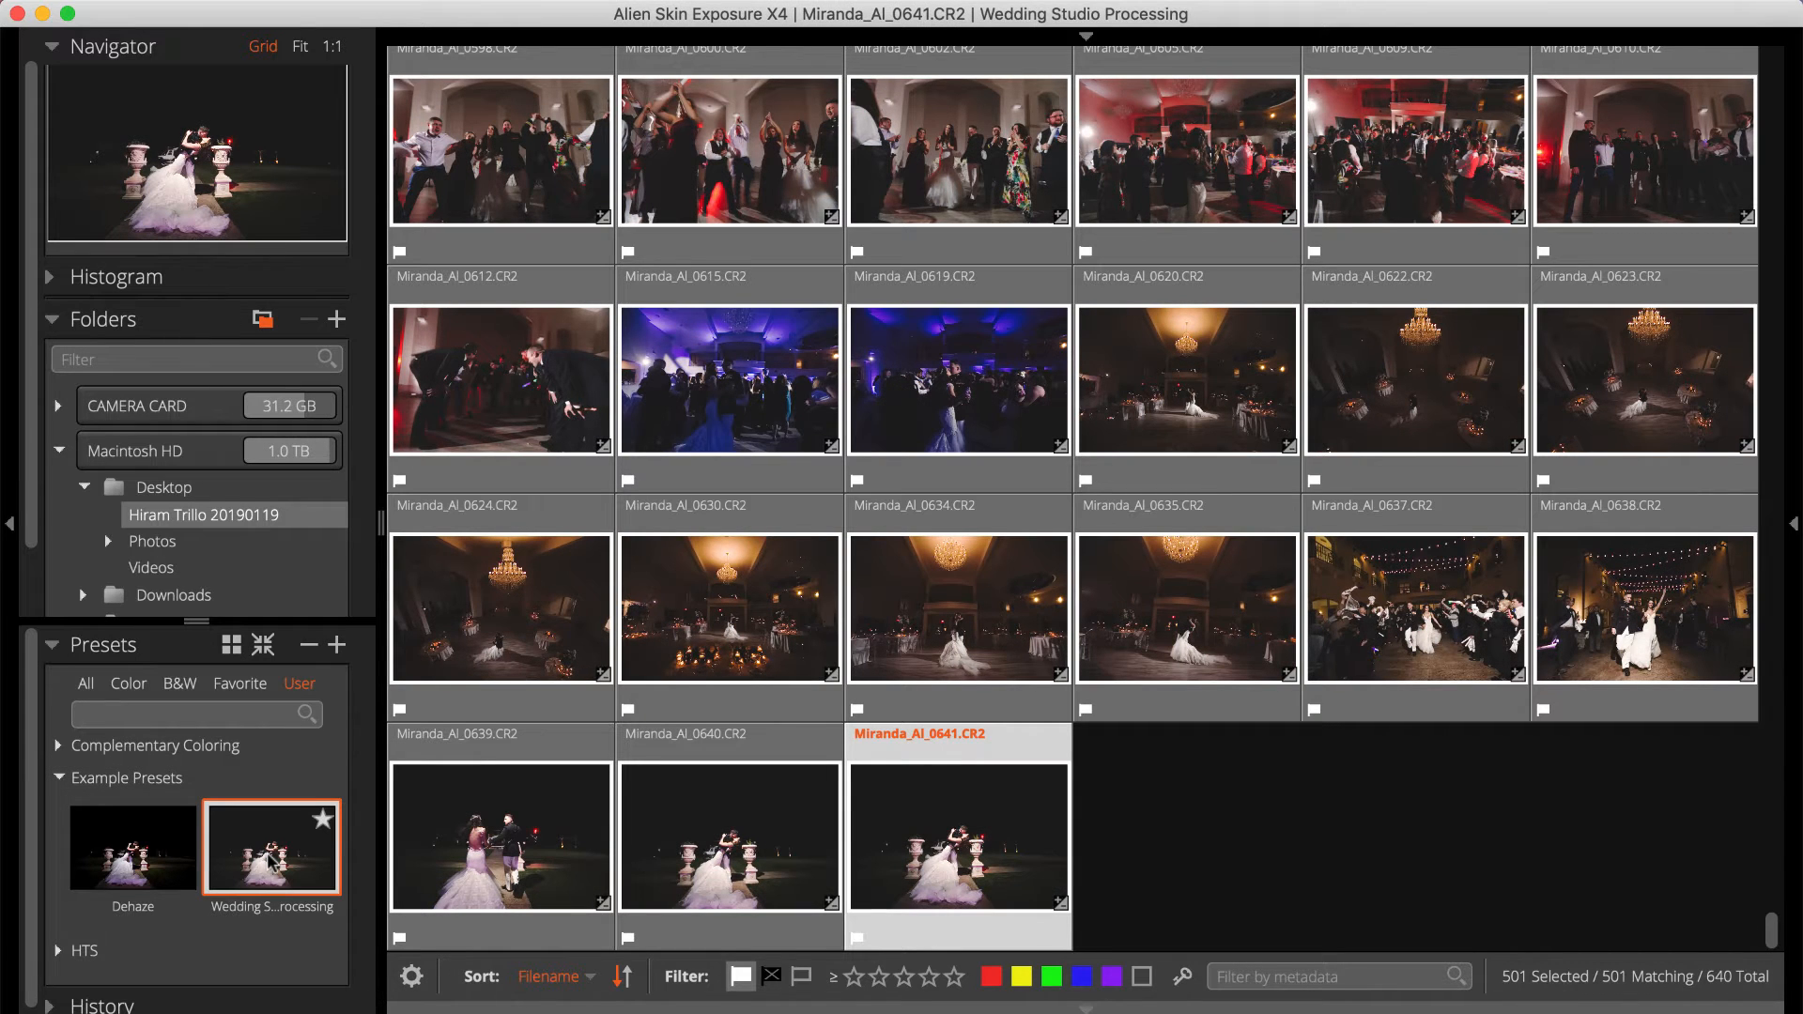
Step: Clear the multiple selection and show the first picks without side panels, enlarged to four photos per row
left_click(677, 741)
scroll(679, 742, "up", 10)
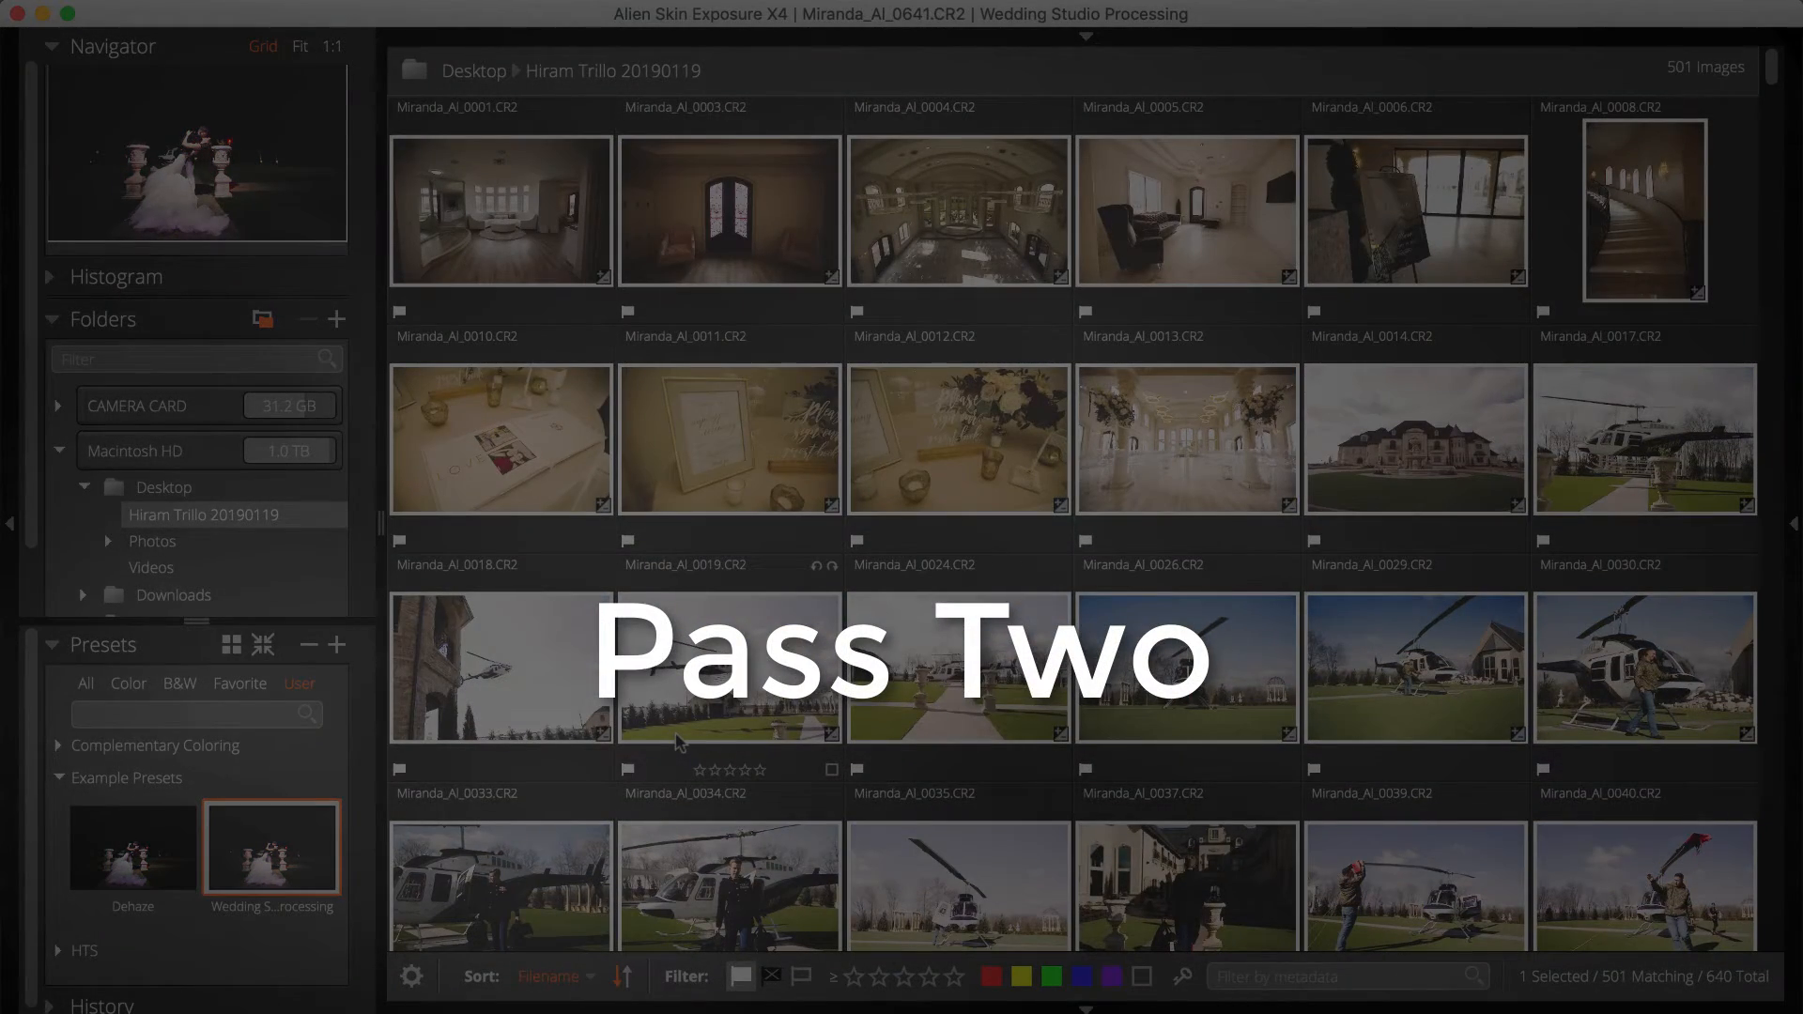
key("Tab")
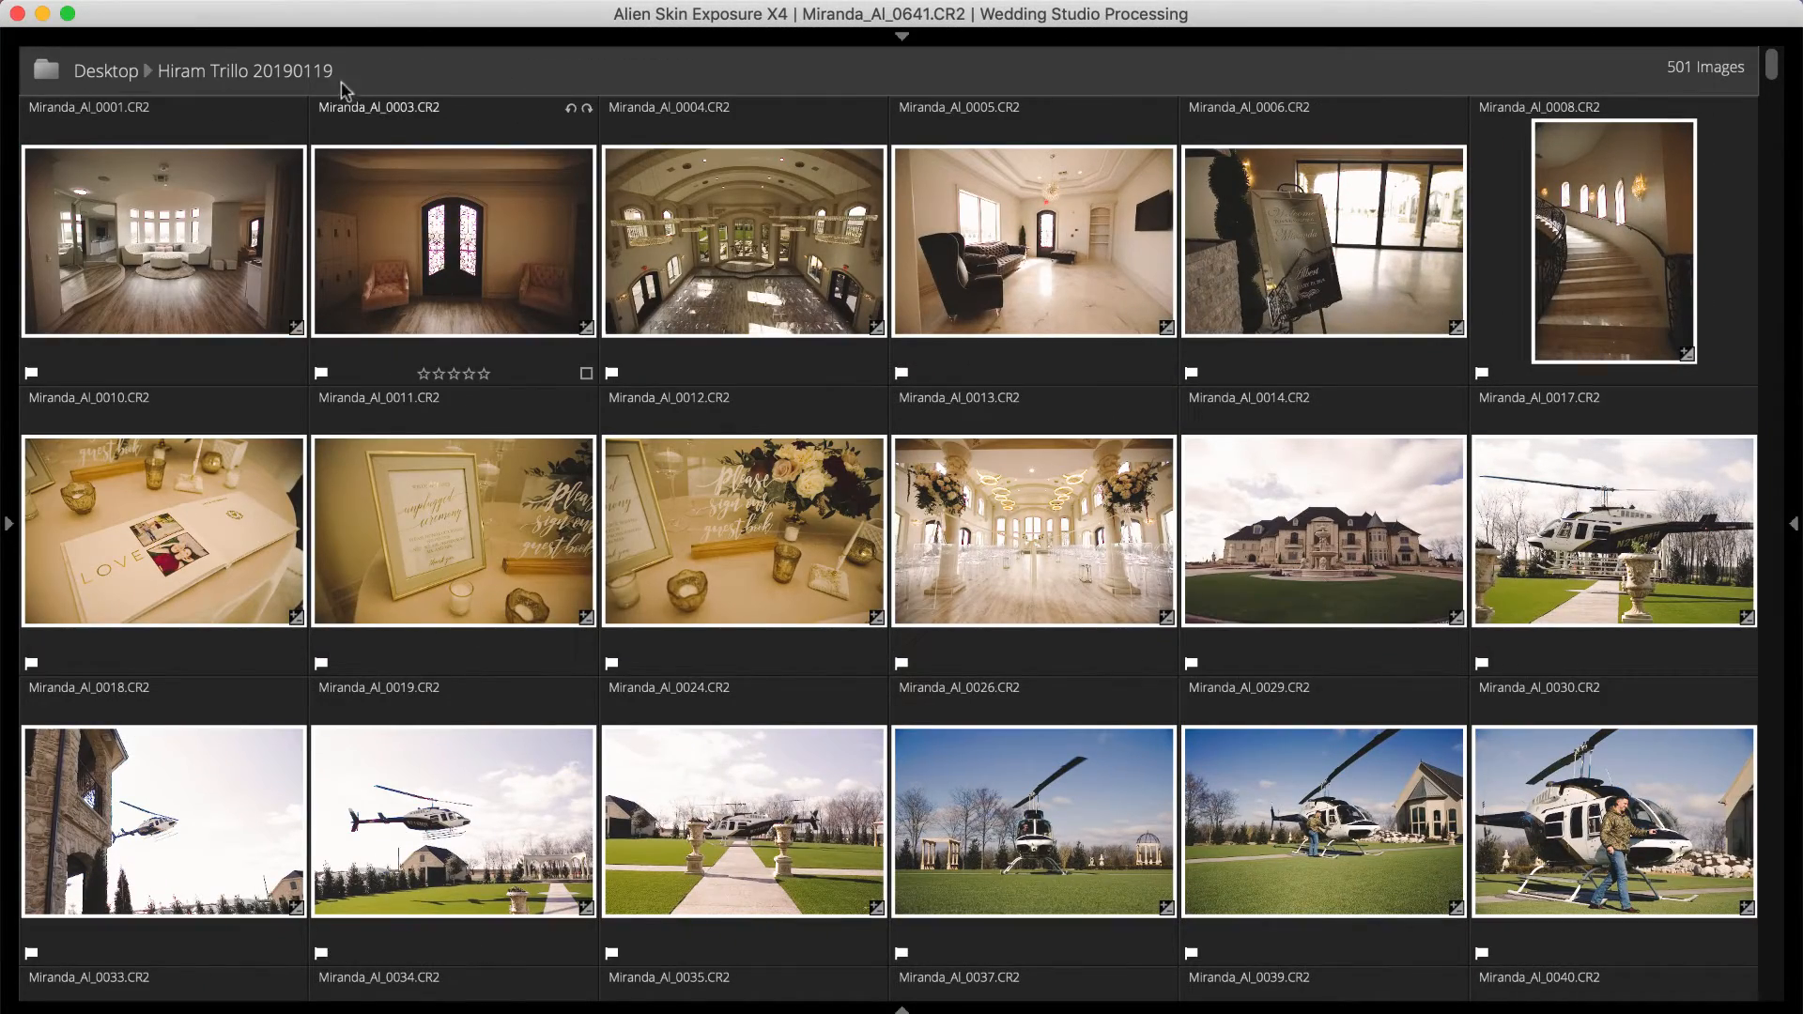
mouse_move(322, 38)
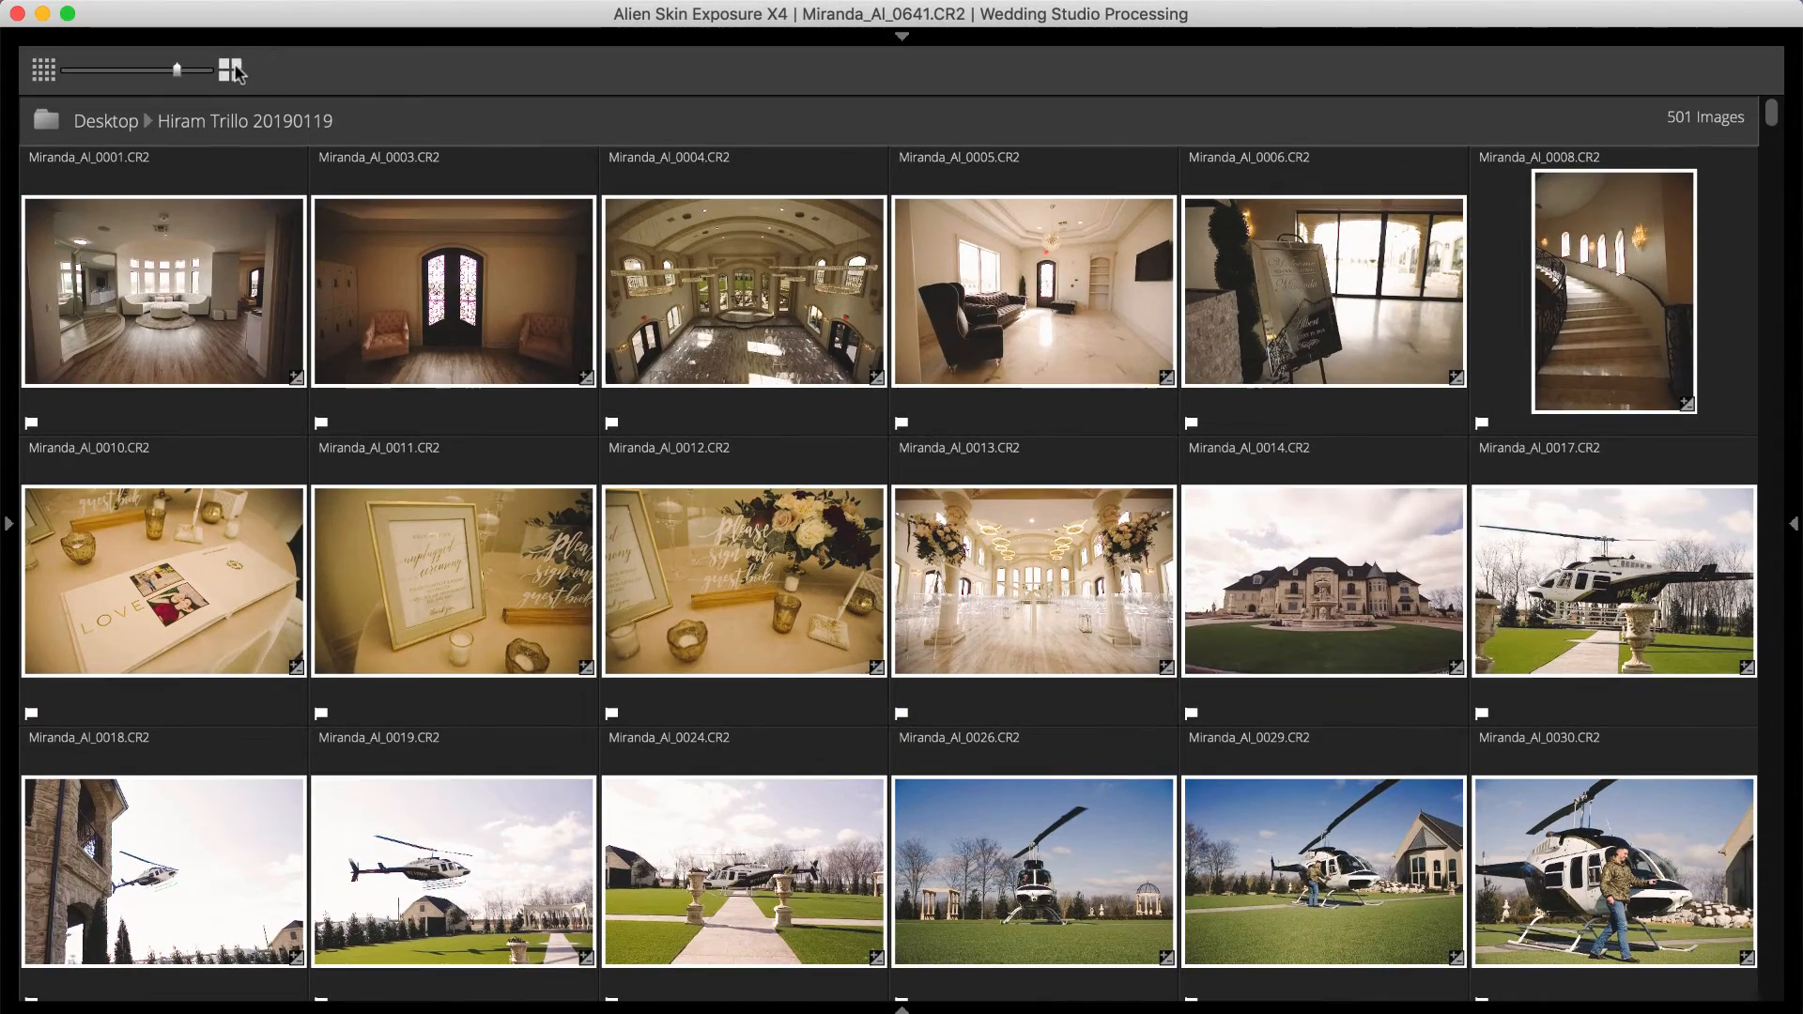
left_click(233, 67)
left_click(233, 69)
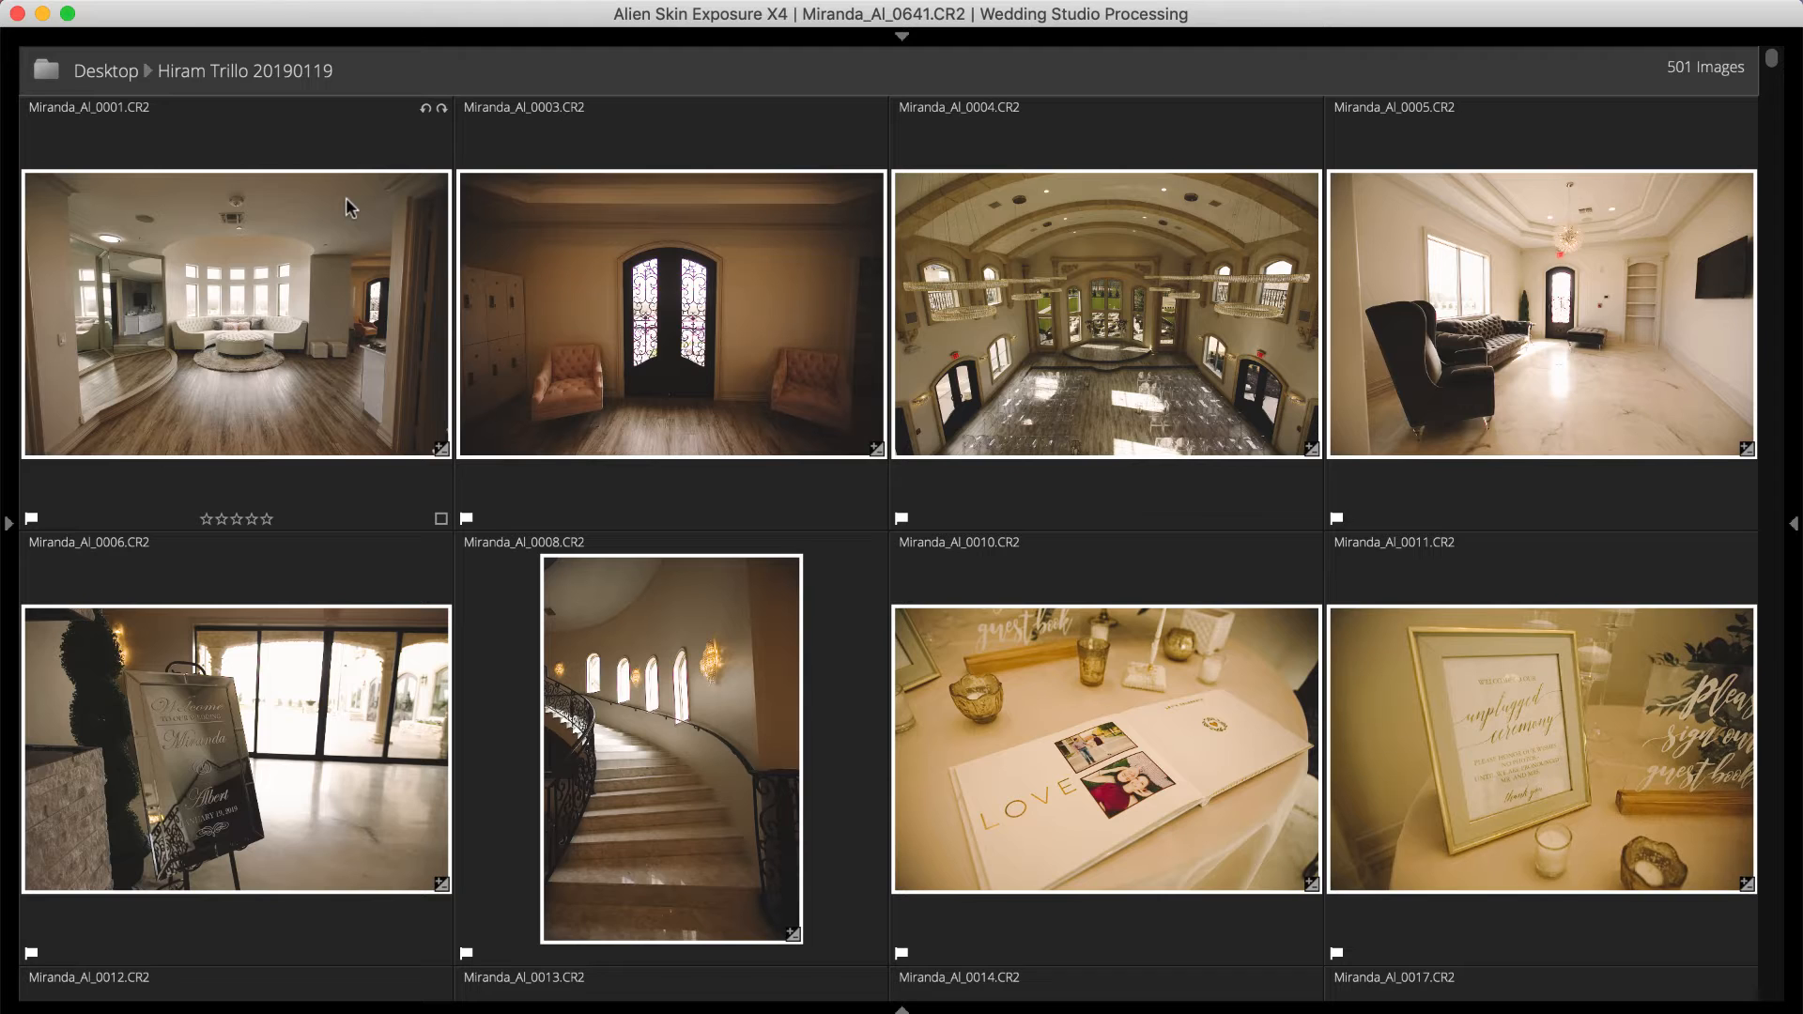
Step: Assign blue color labels to photos 0004 and 0012 and a green color label to photo 0006
left_click(1007, 282)
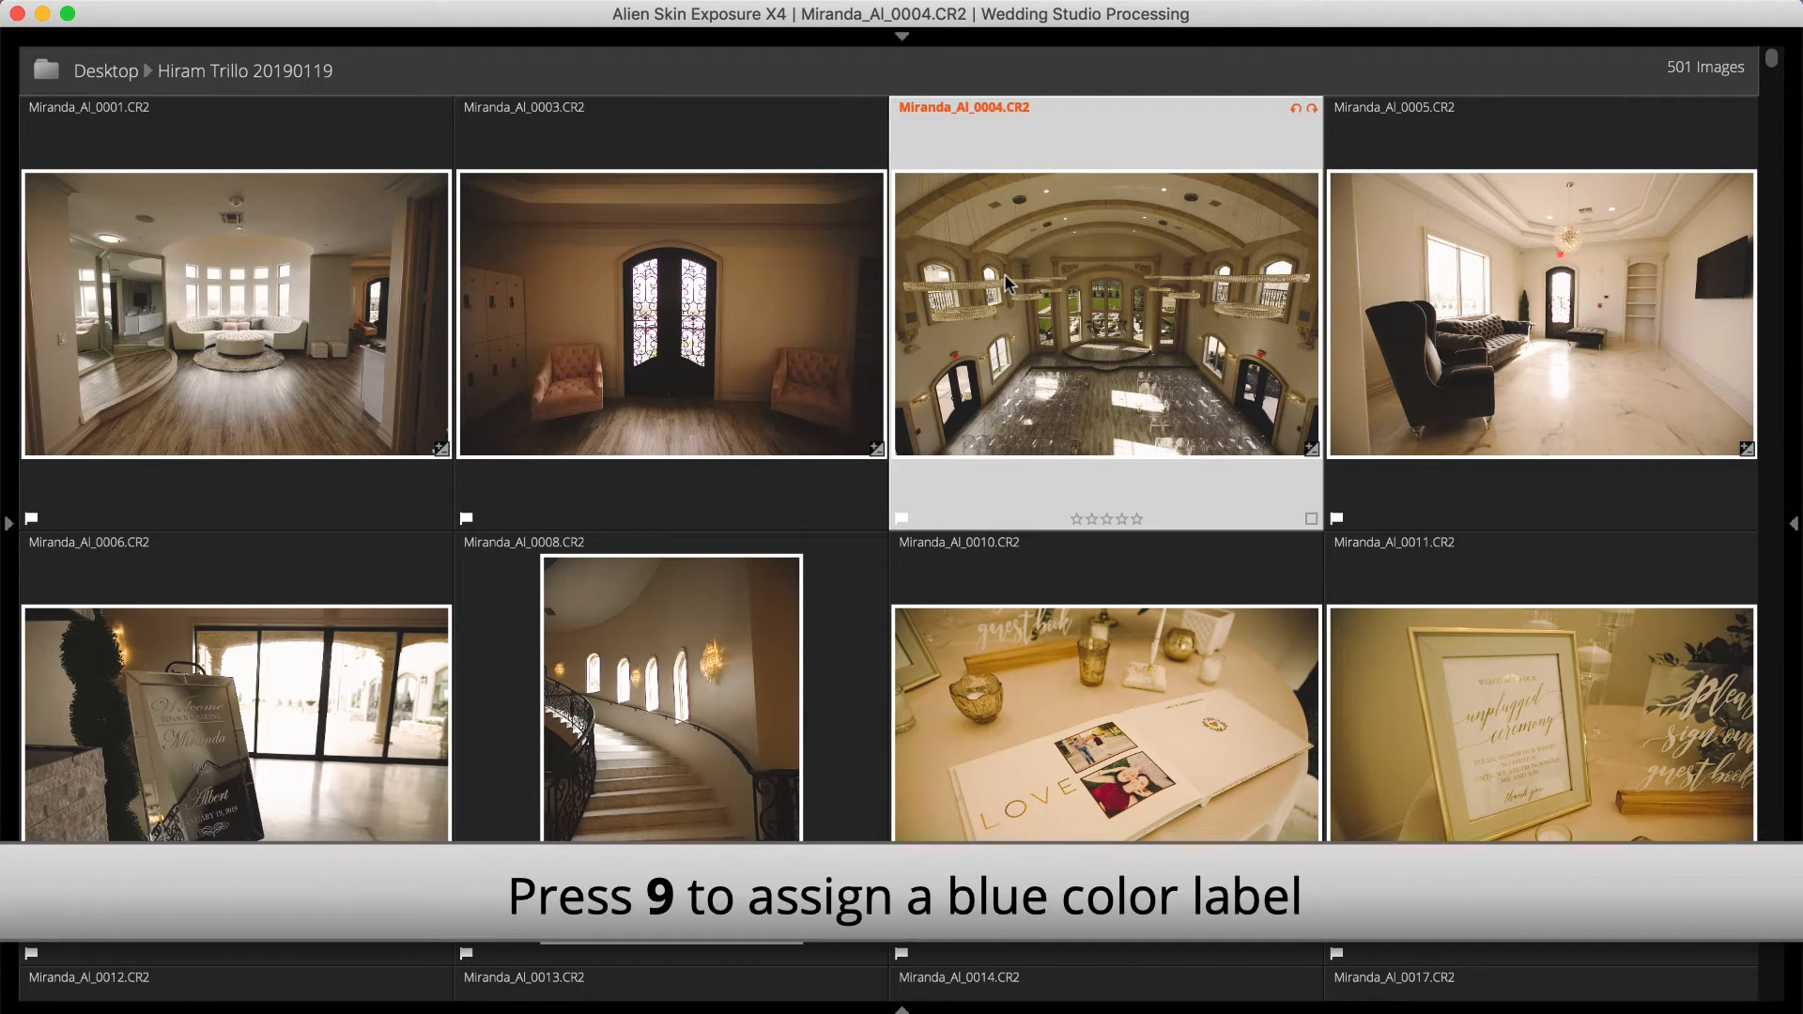
key("9")
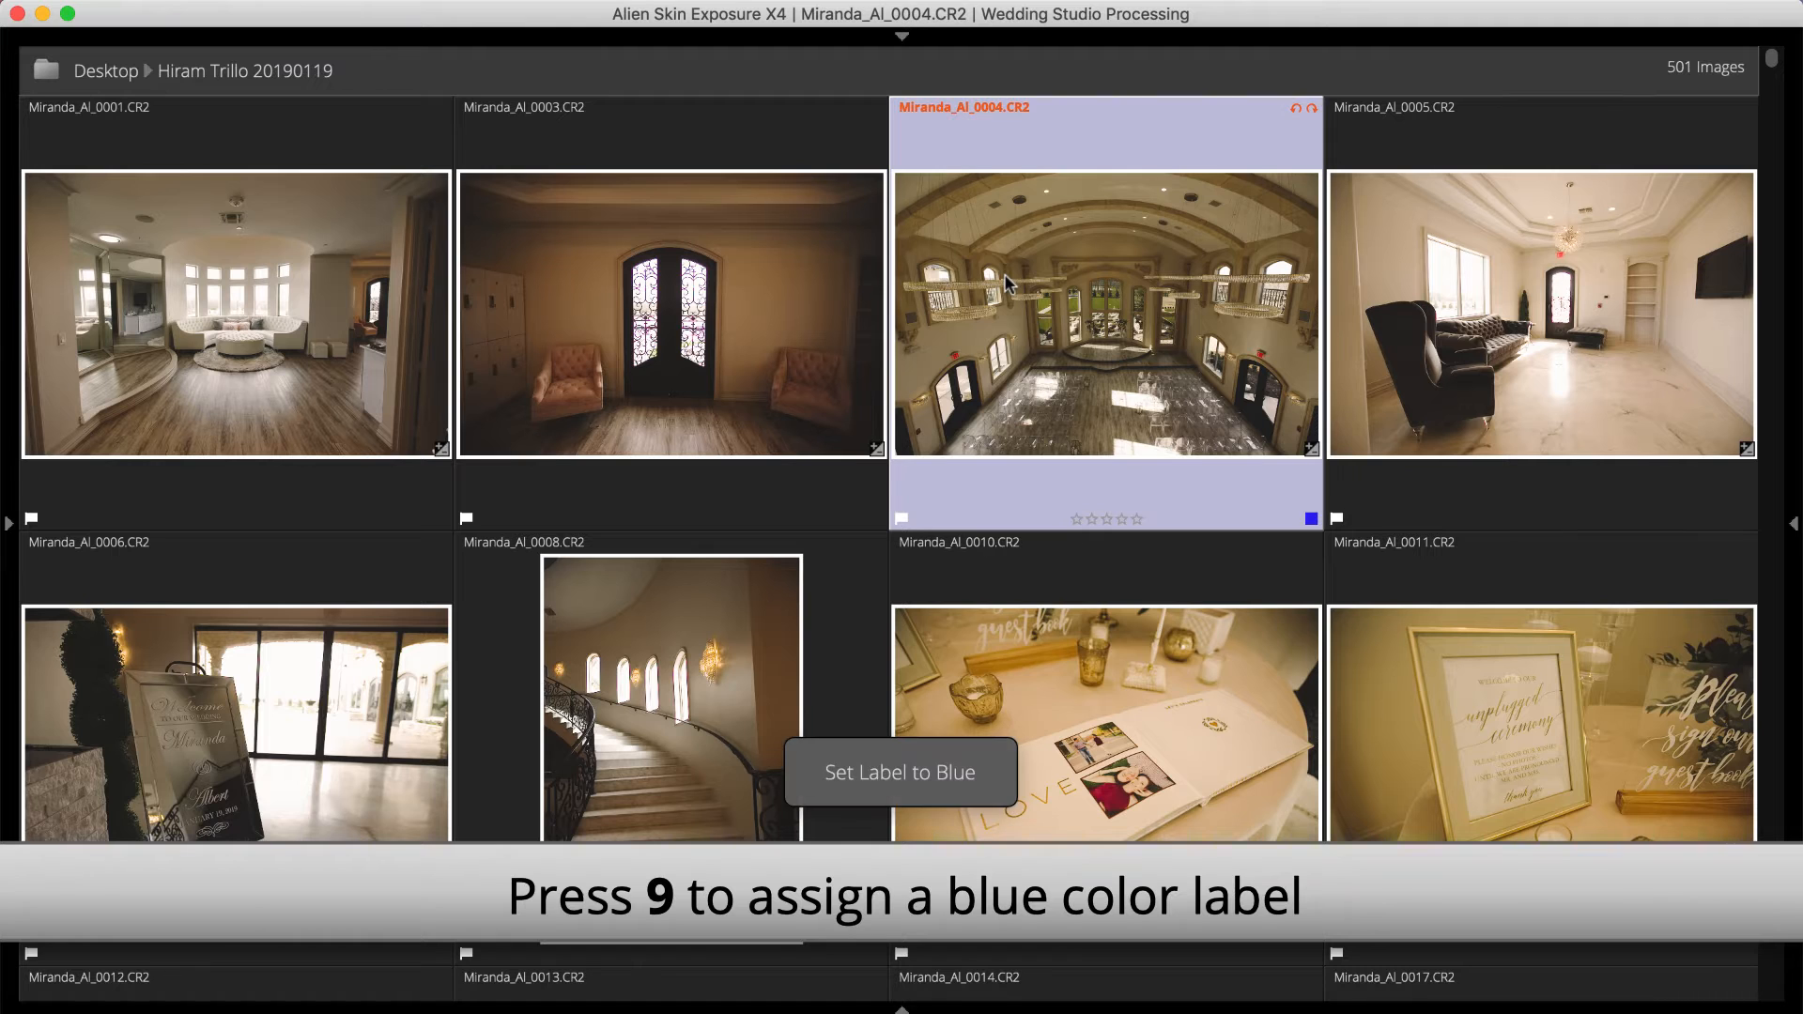
key("Down")
key("Left")
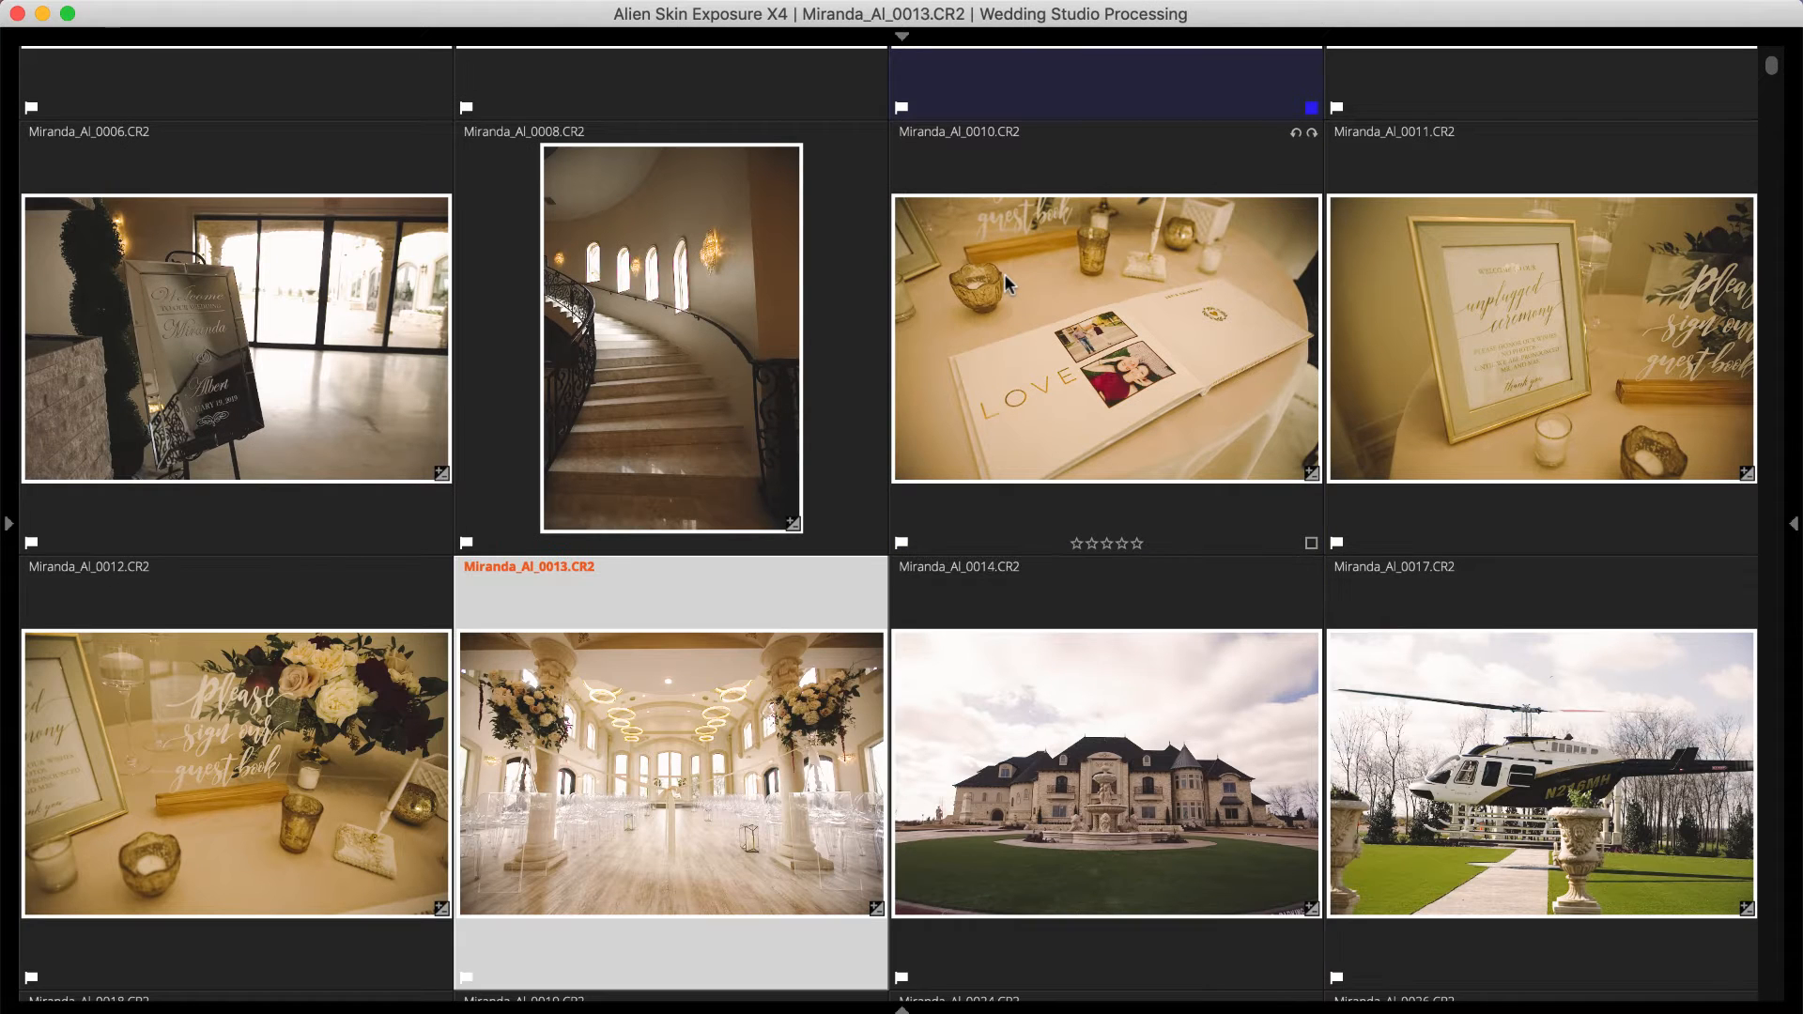
key("Left")
key("9")
key("Up")
key("8")
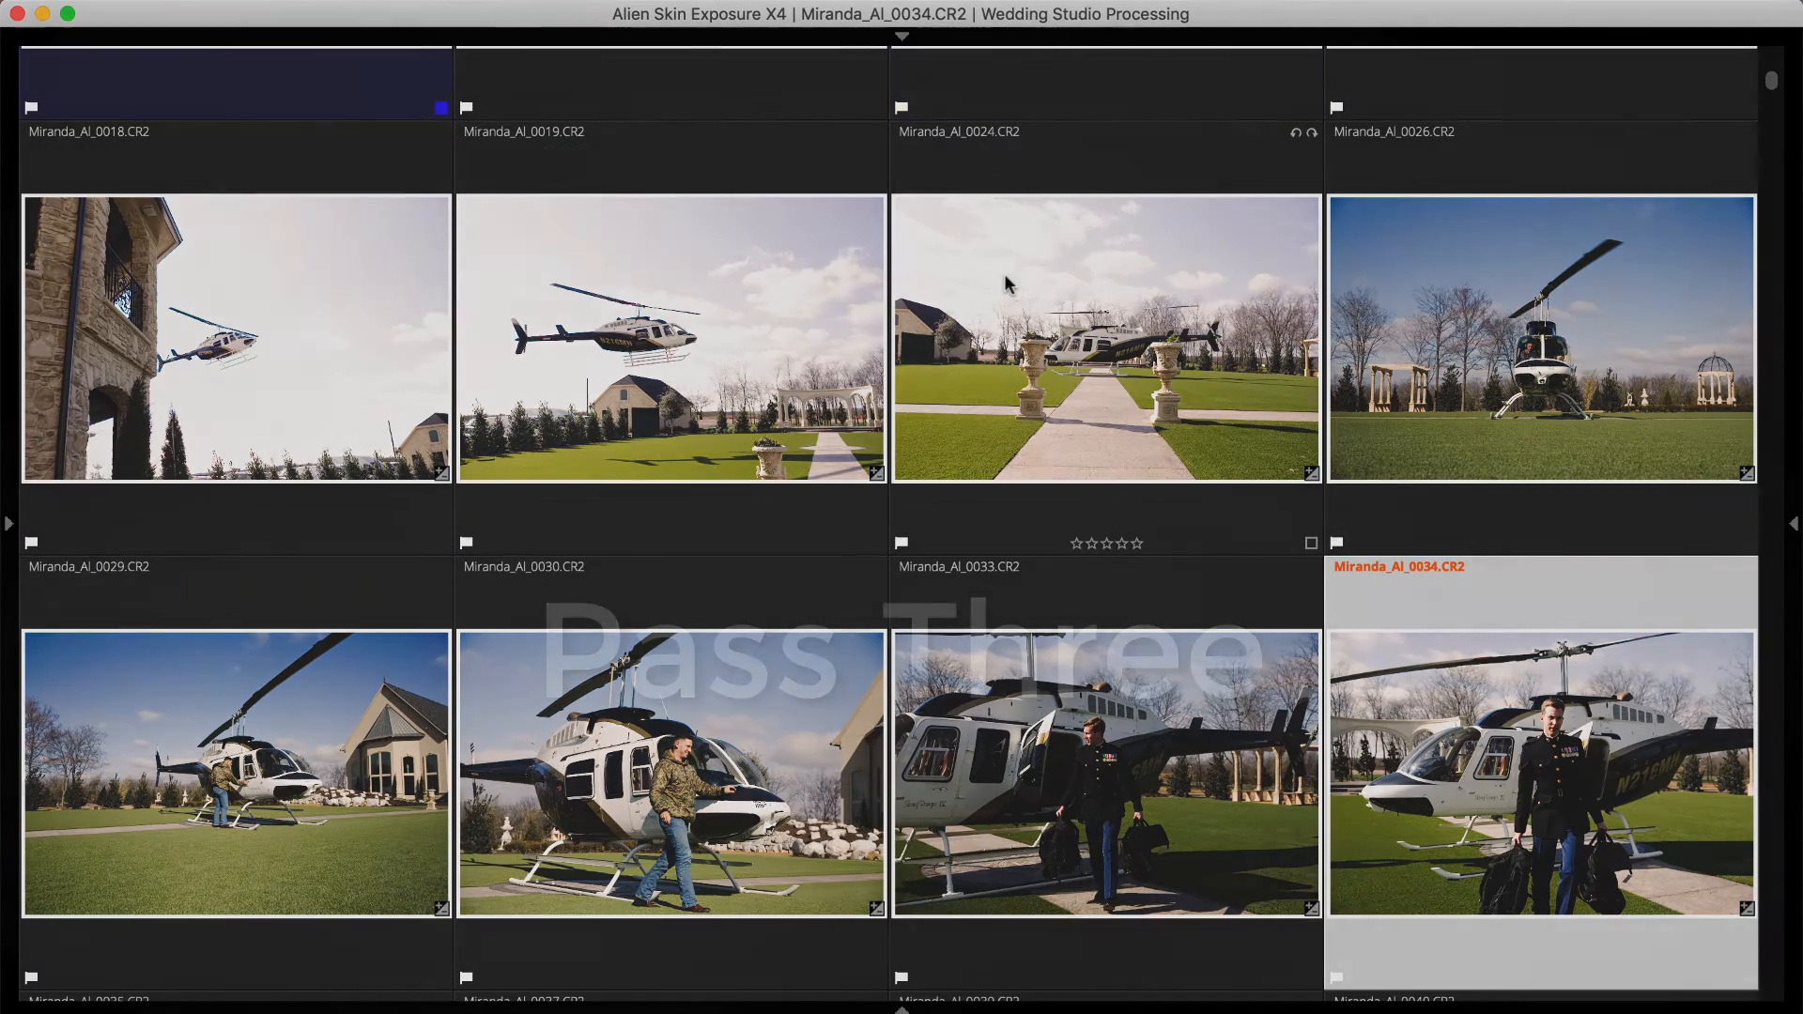
Step: Assign a blue color label to helicopter photo 0034 and a green one to photo 0040
key("Right")
key("Right")
key("Right")
key("8")
key("Right")
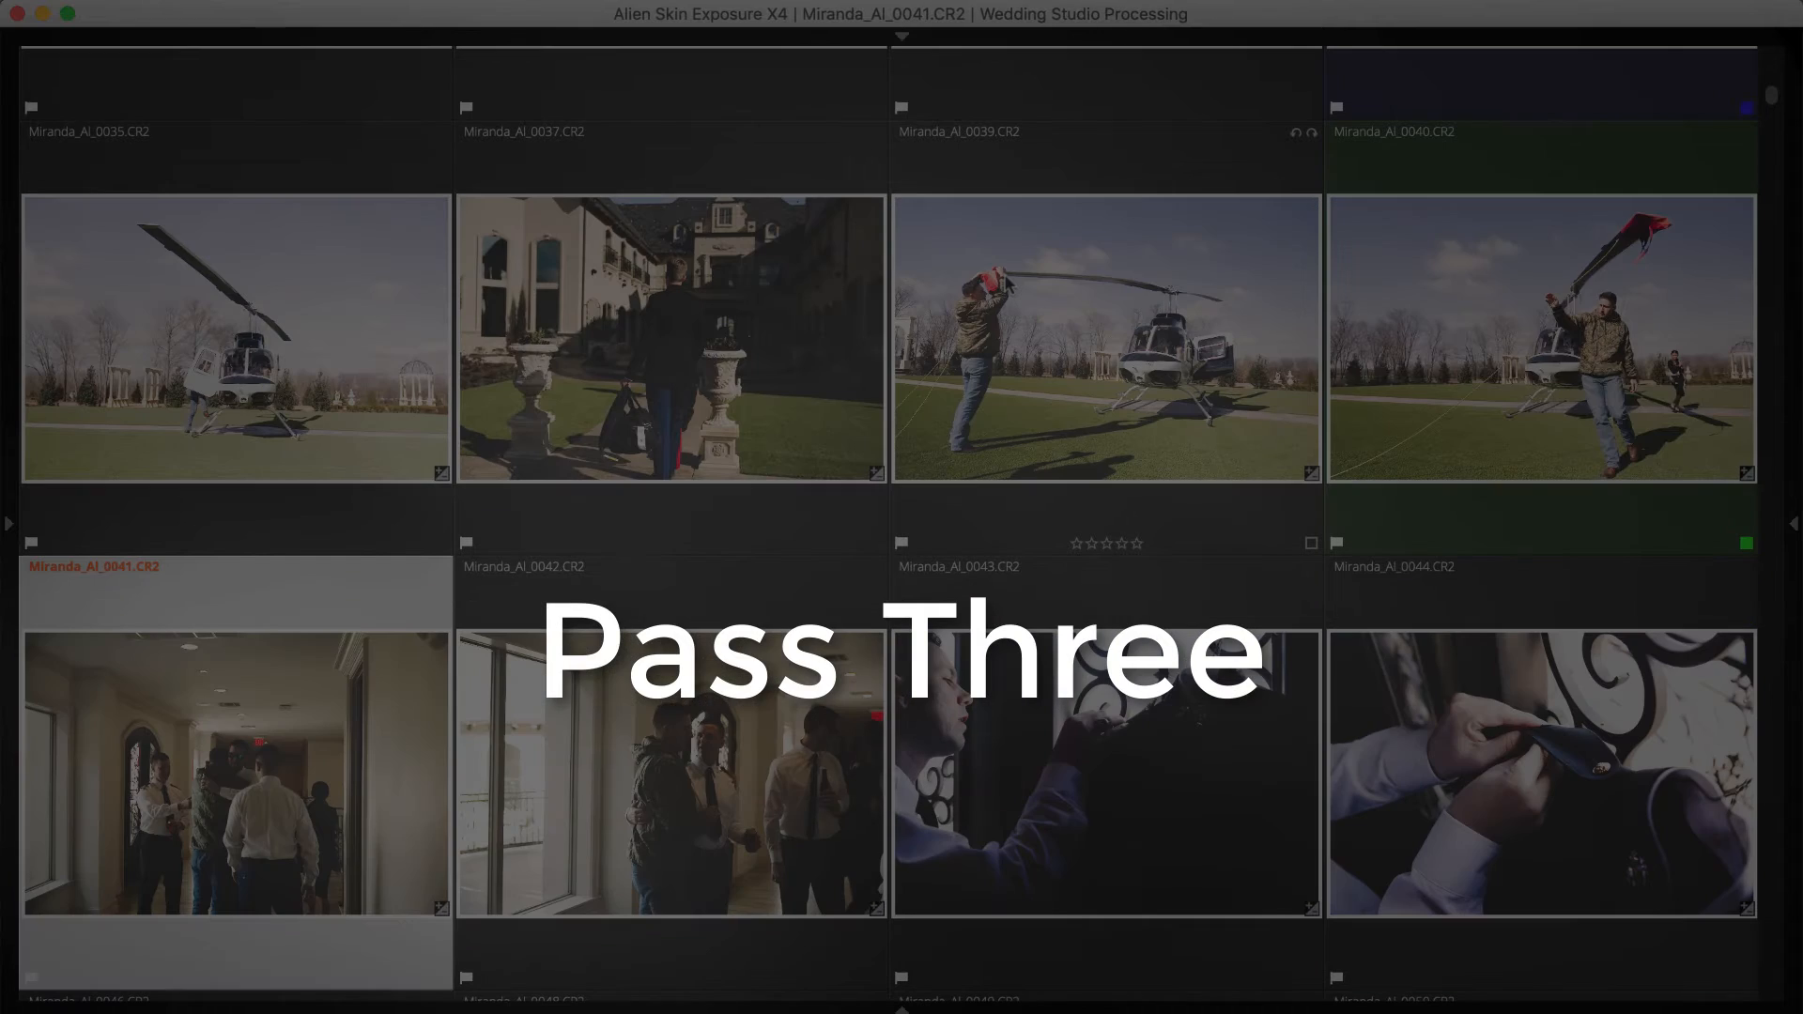
key("Right")
key("Right")
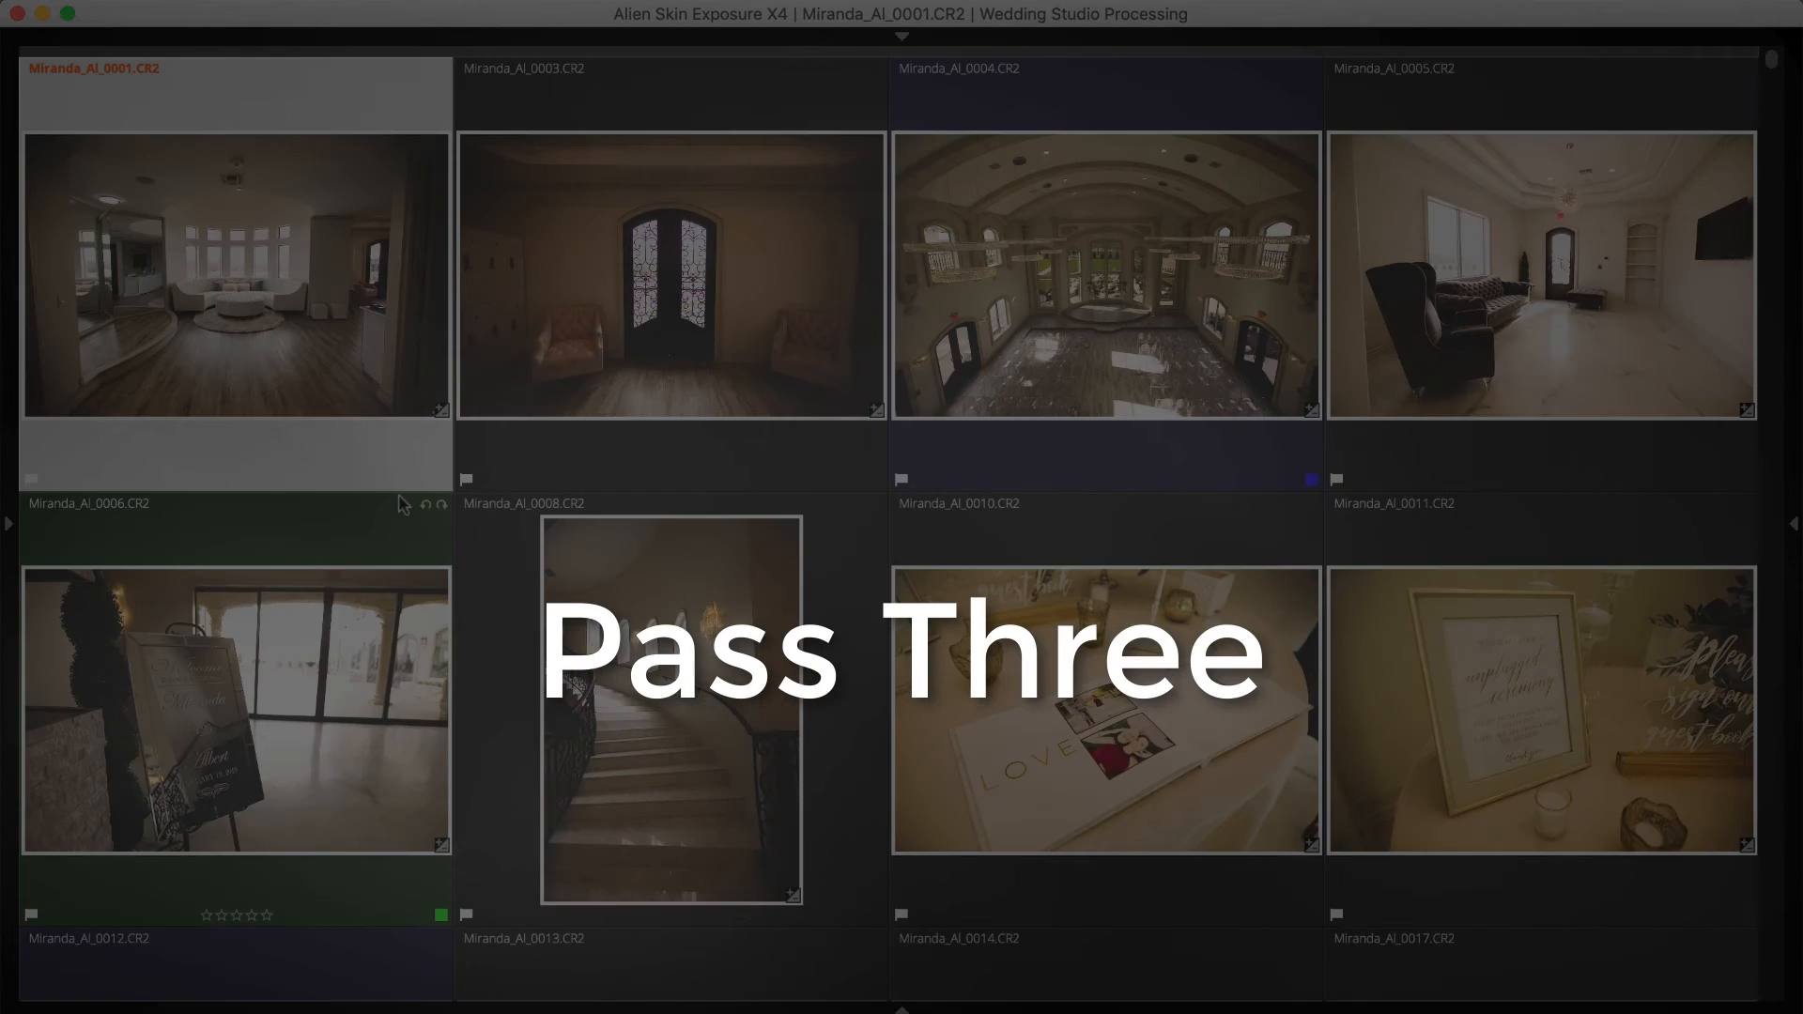
Step: Open photo 0001 in the large single view with the adjustment controls shown, and set photo 0003's Exposure to 0.20
double_click(316, 332)
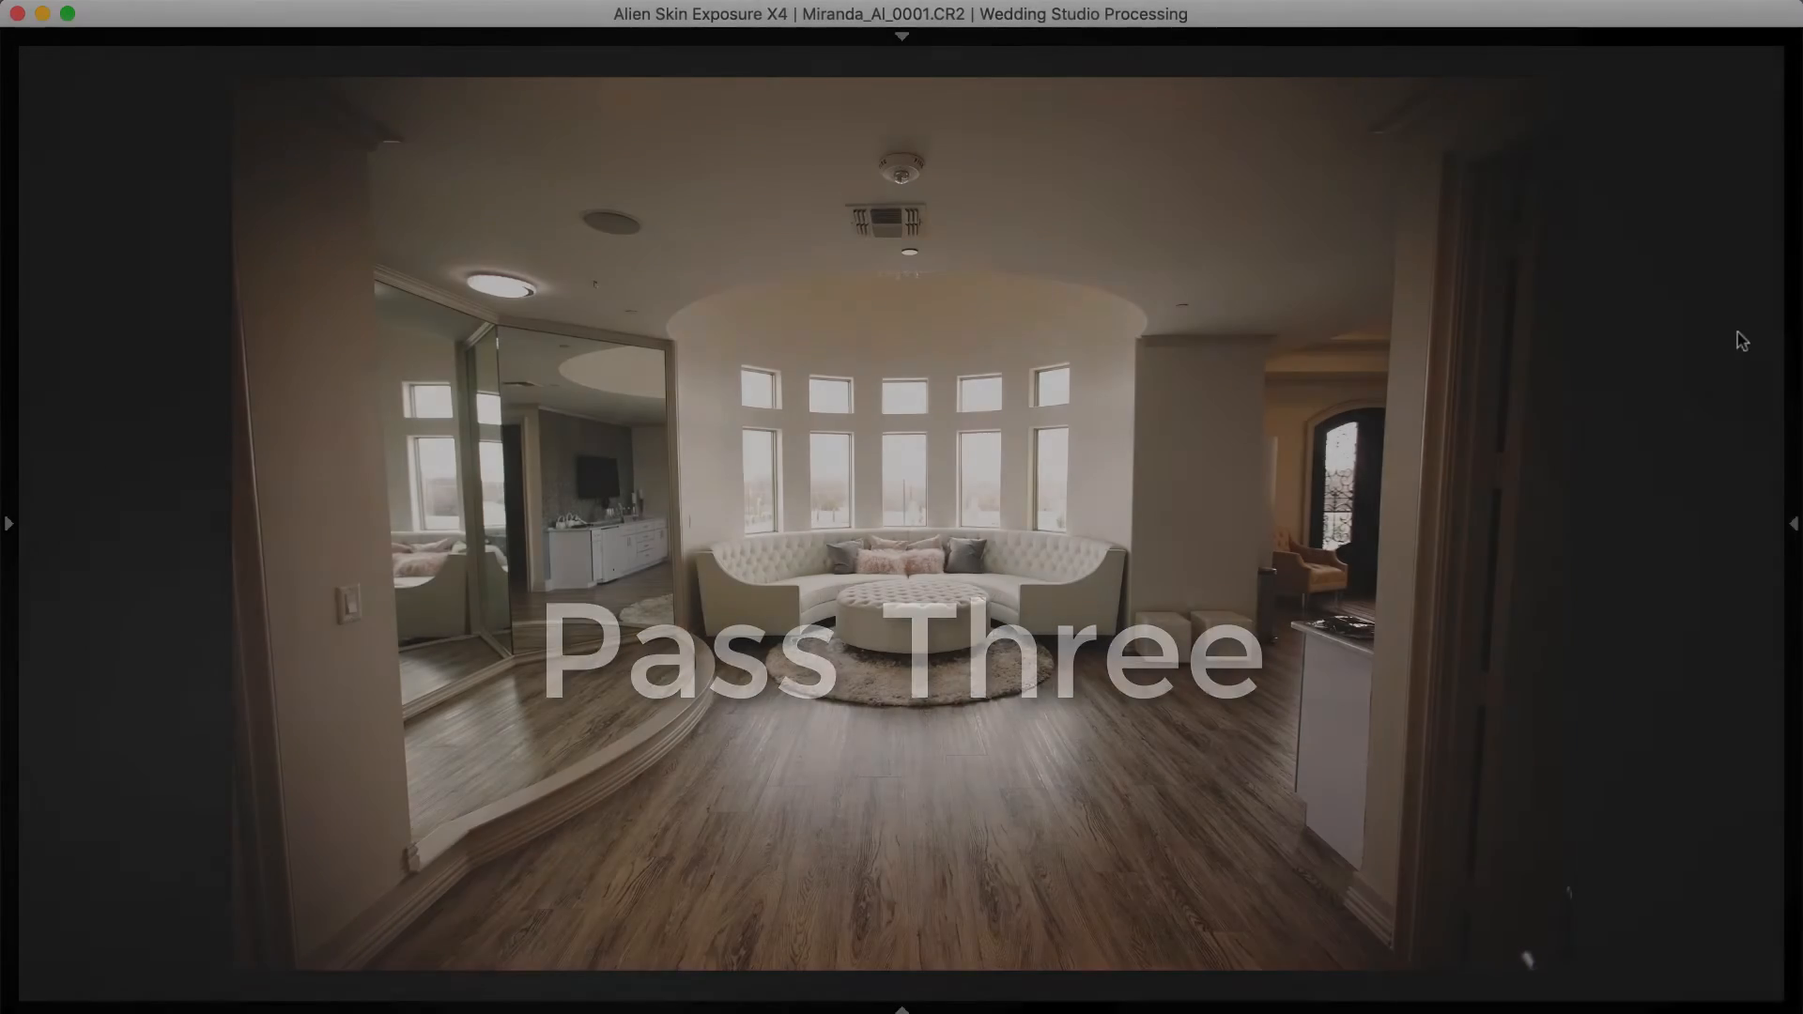
left_click(1792, 345)
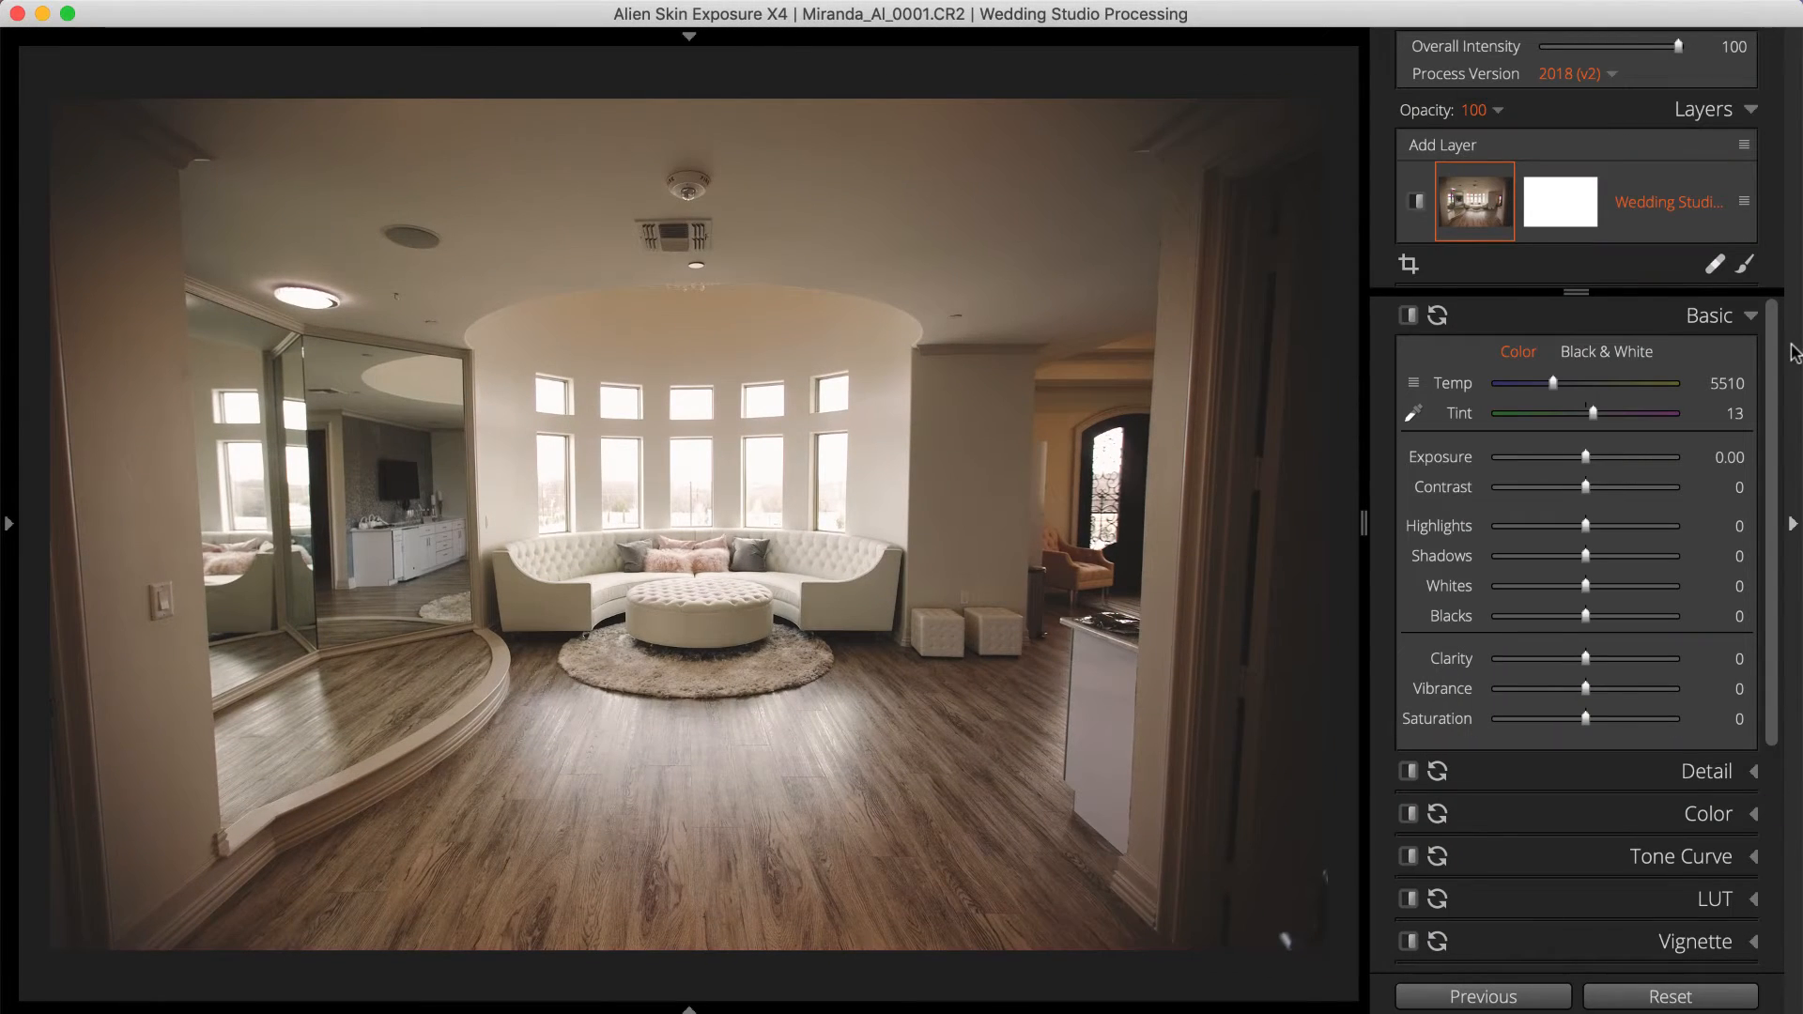
key("Right")
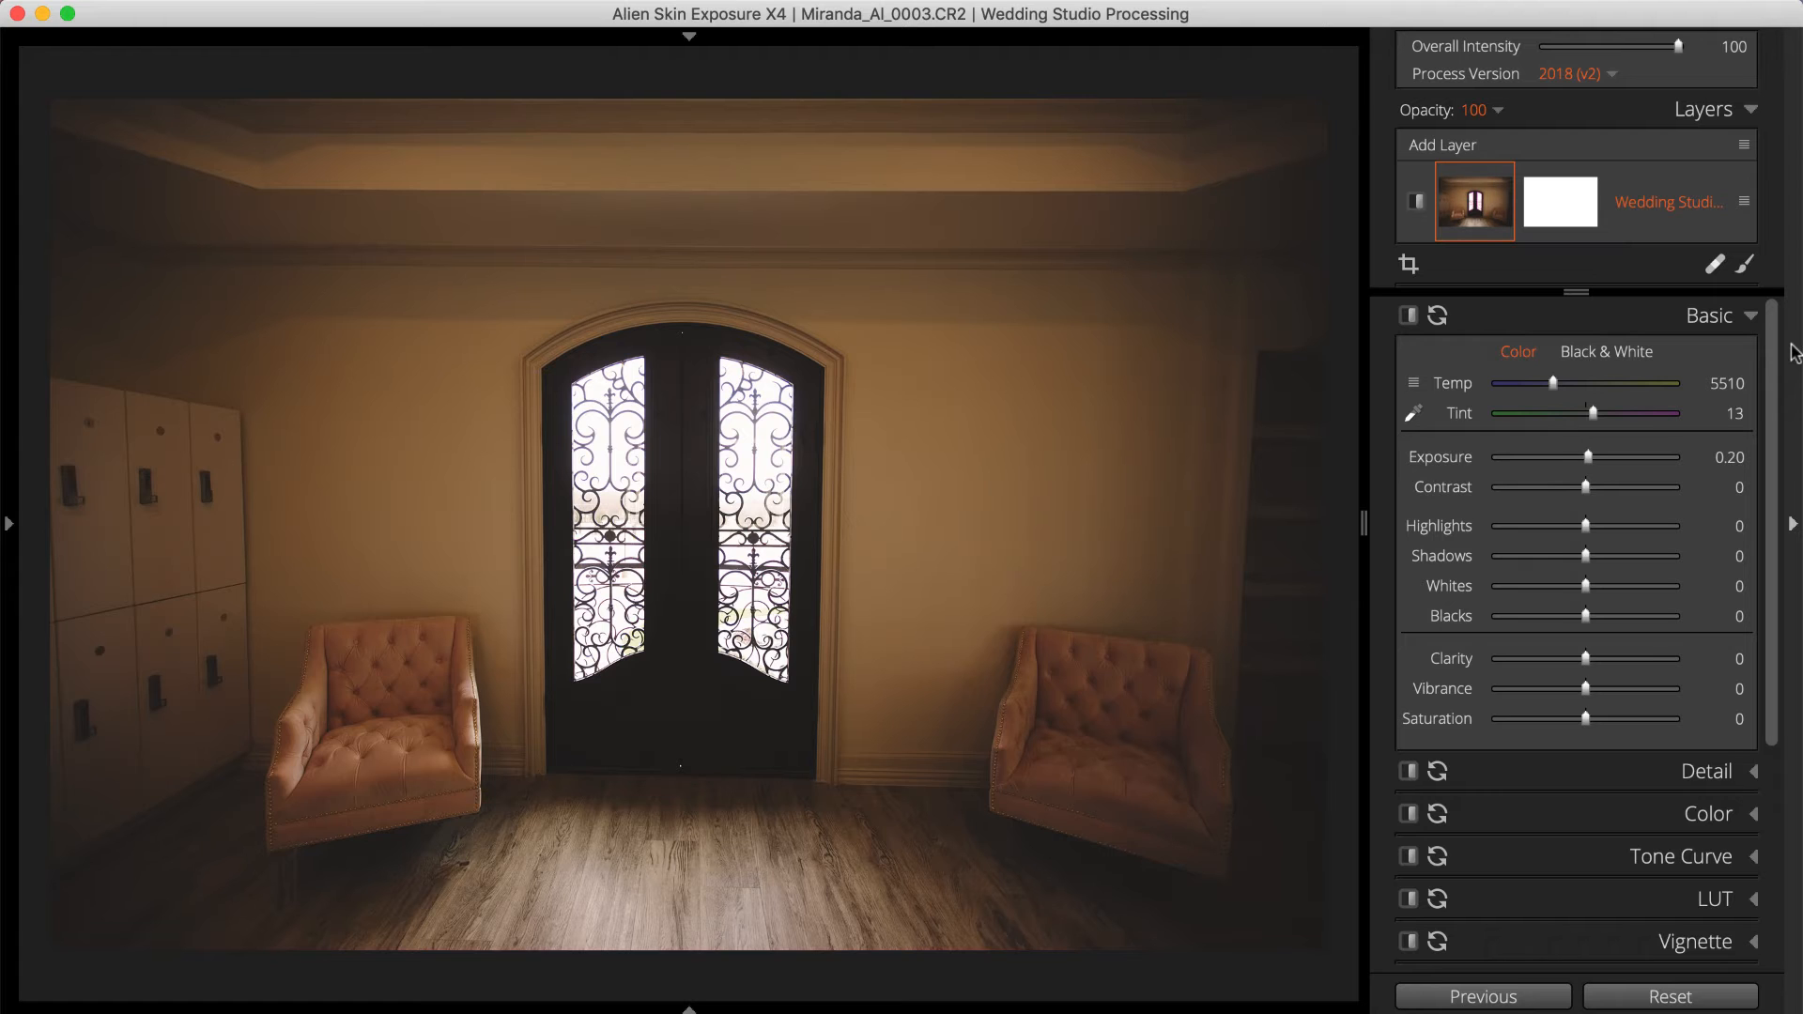
key("equal")
Step: Set the color temperature of hall photo 0004 to 5132 and the Clarity of photo 0005 to 8
key("Right")
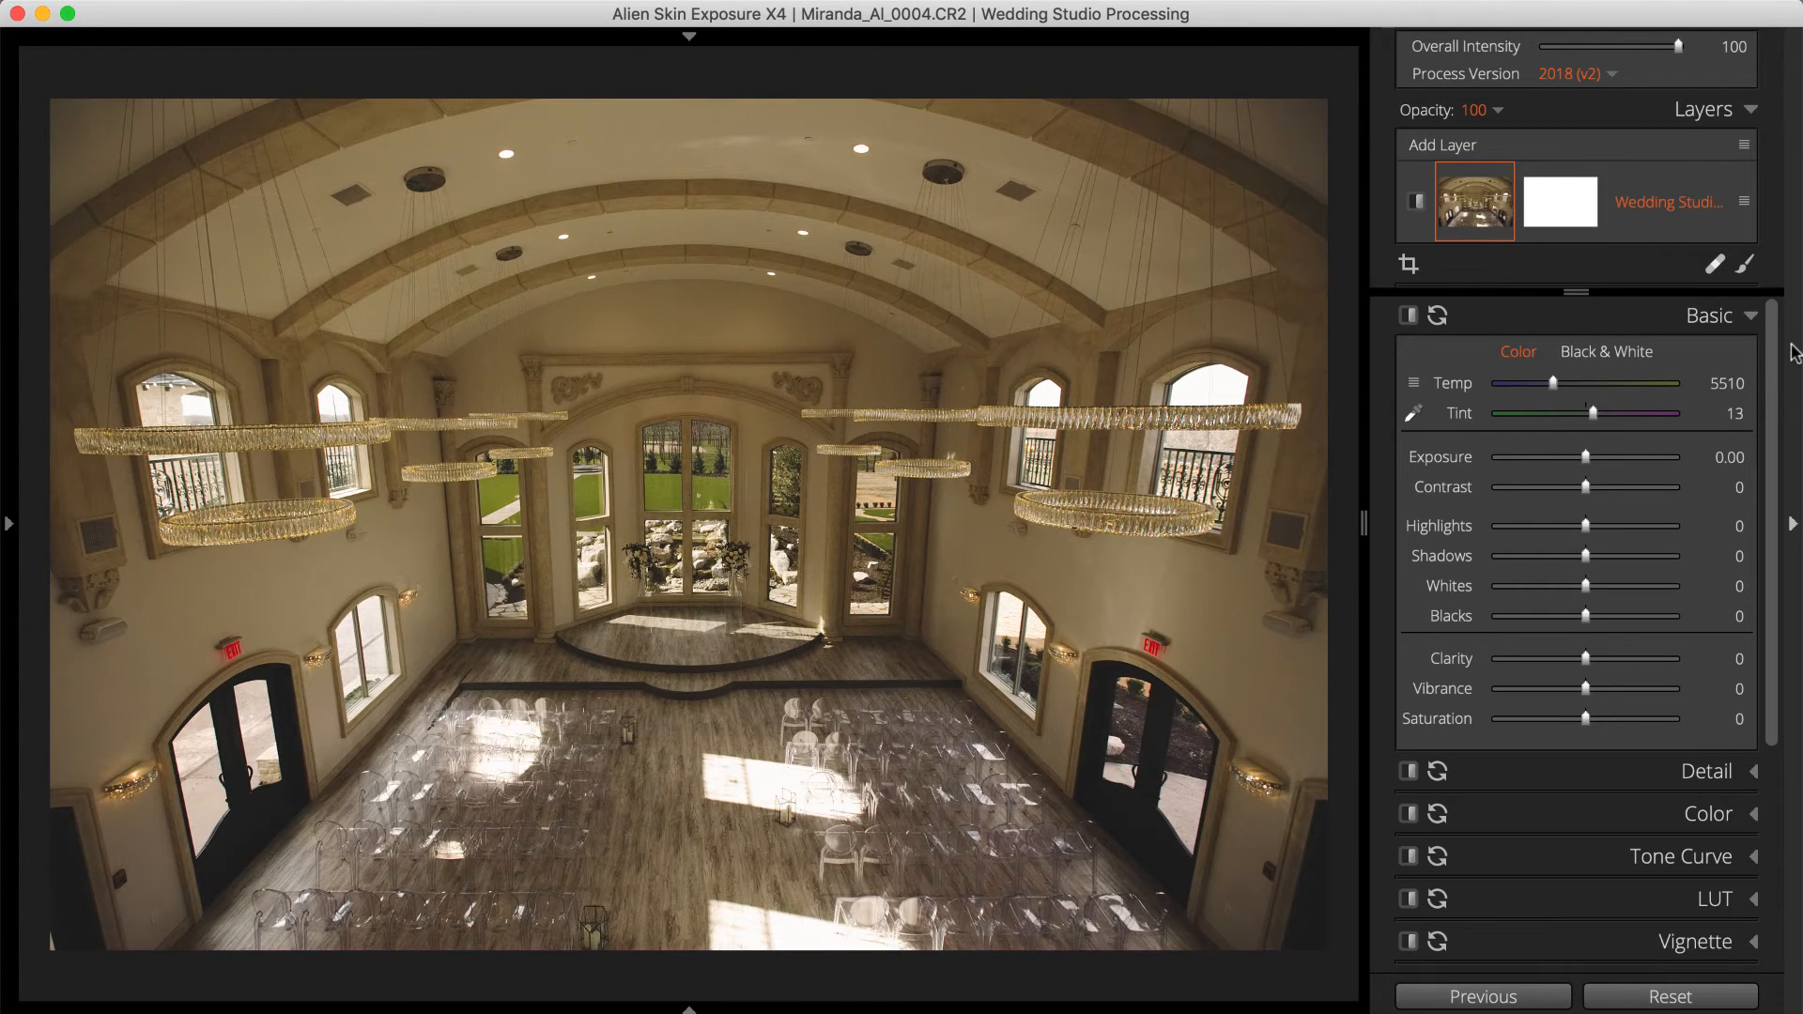
mouse_move(1553, 383)
left_mouse_down()
mouse_move(1488, 390)
mouse_move(1553, 393)
left_mouse_up()
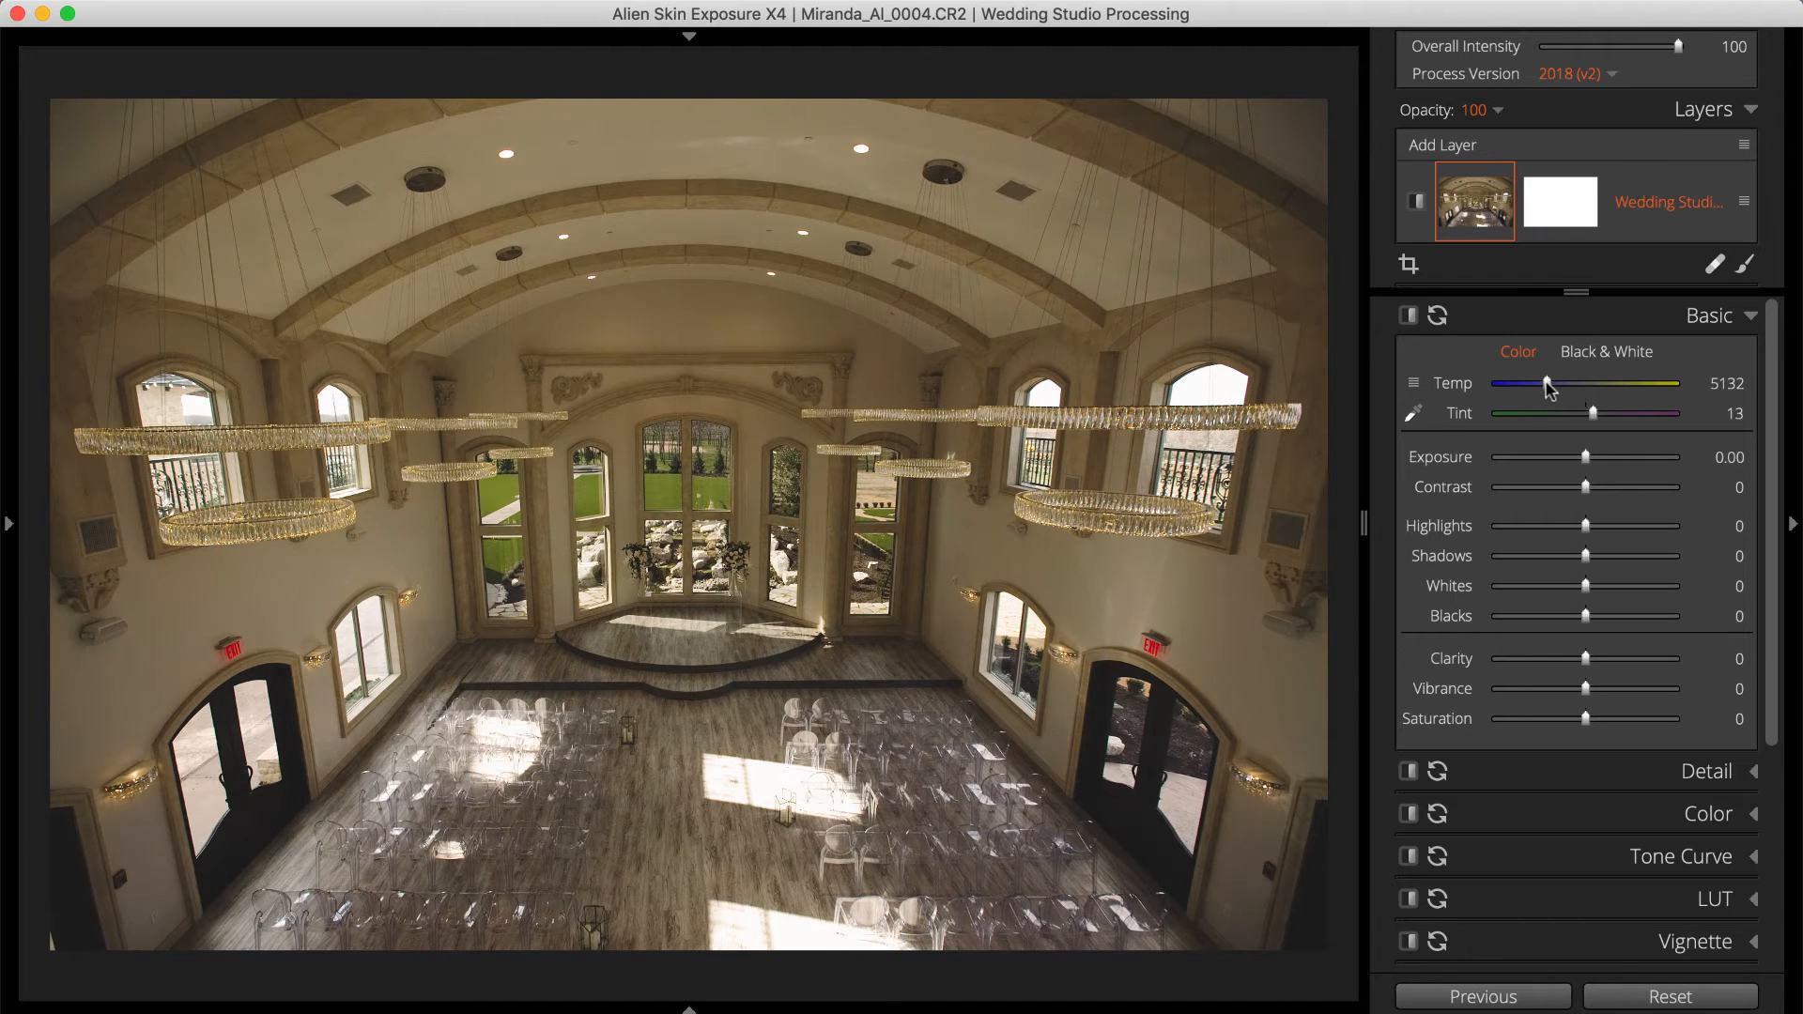
key("Right")
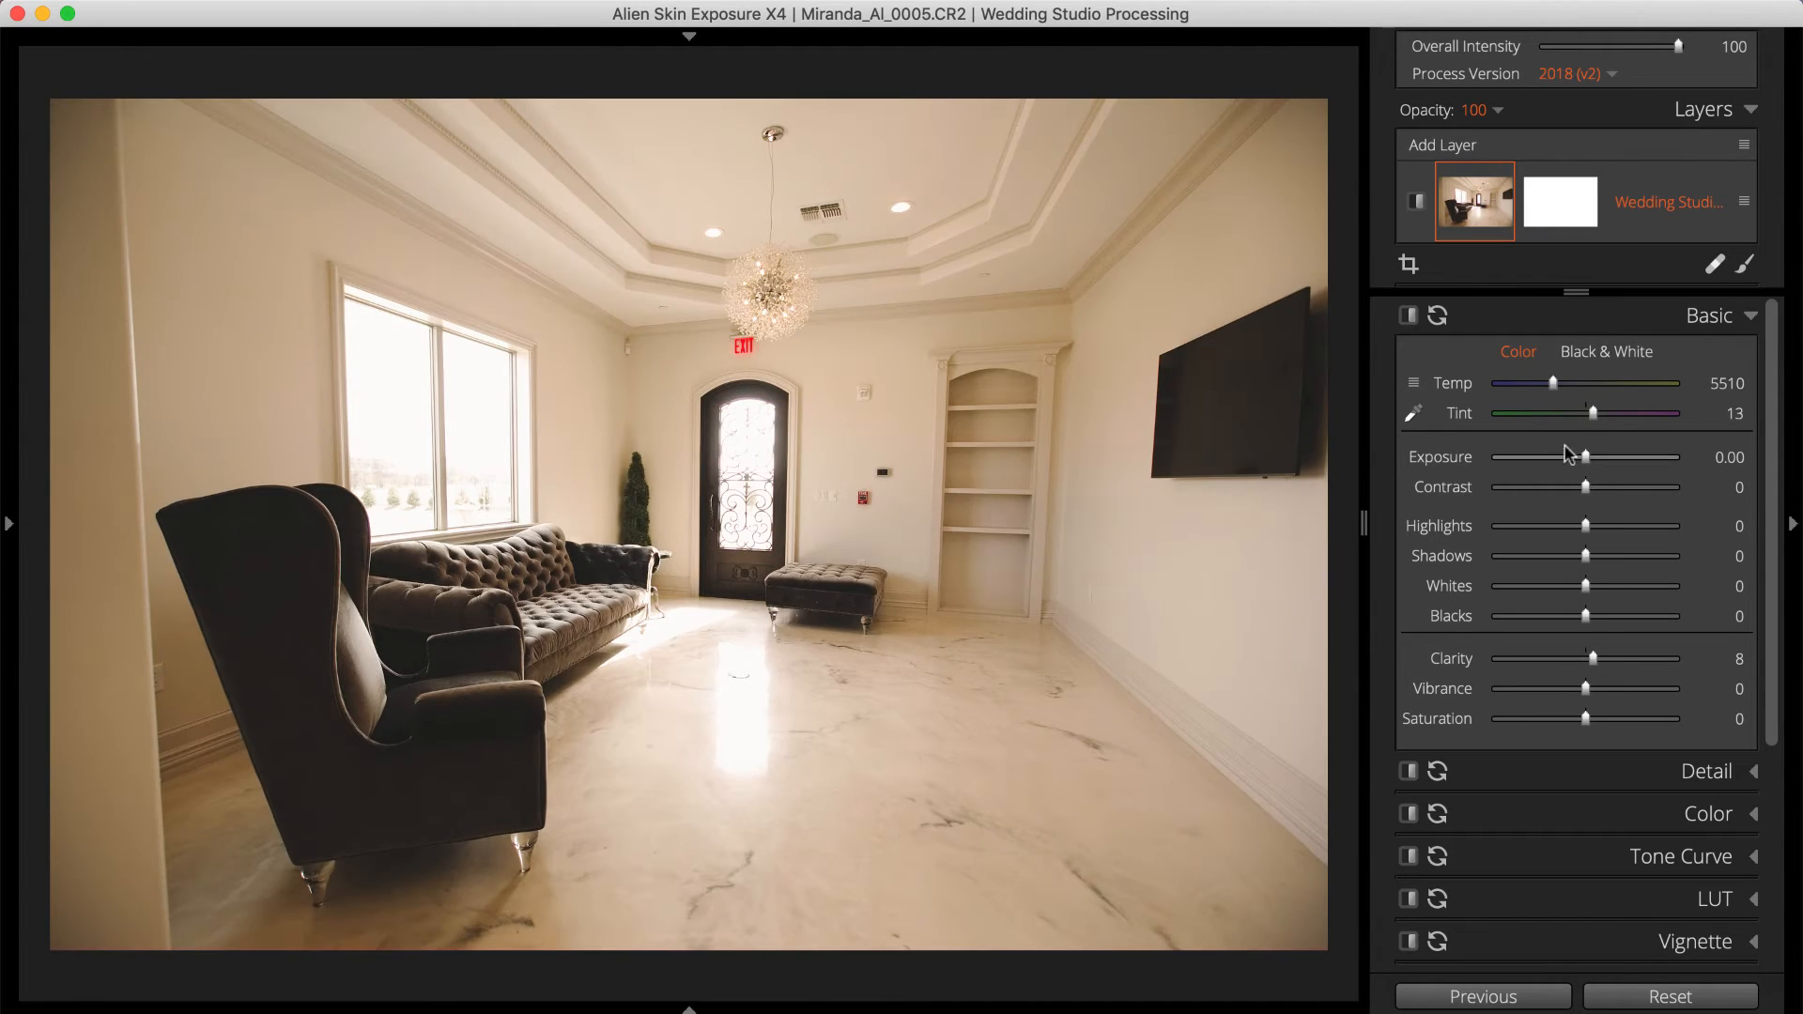
Step: Increase the Exposure of welcome-sign photo 0006, and set staircase photo 0008's Exposure to 0.40 and Temp to 5610
key("Right")
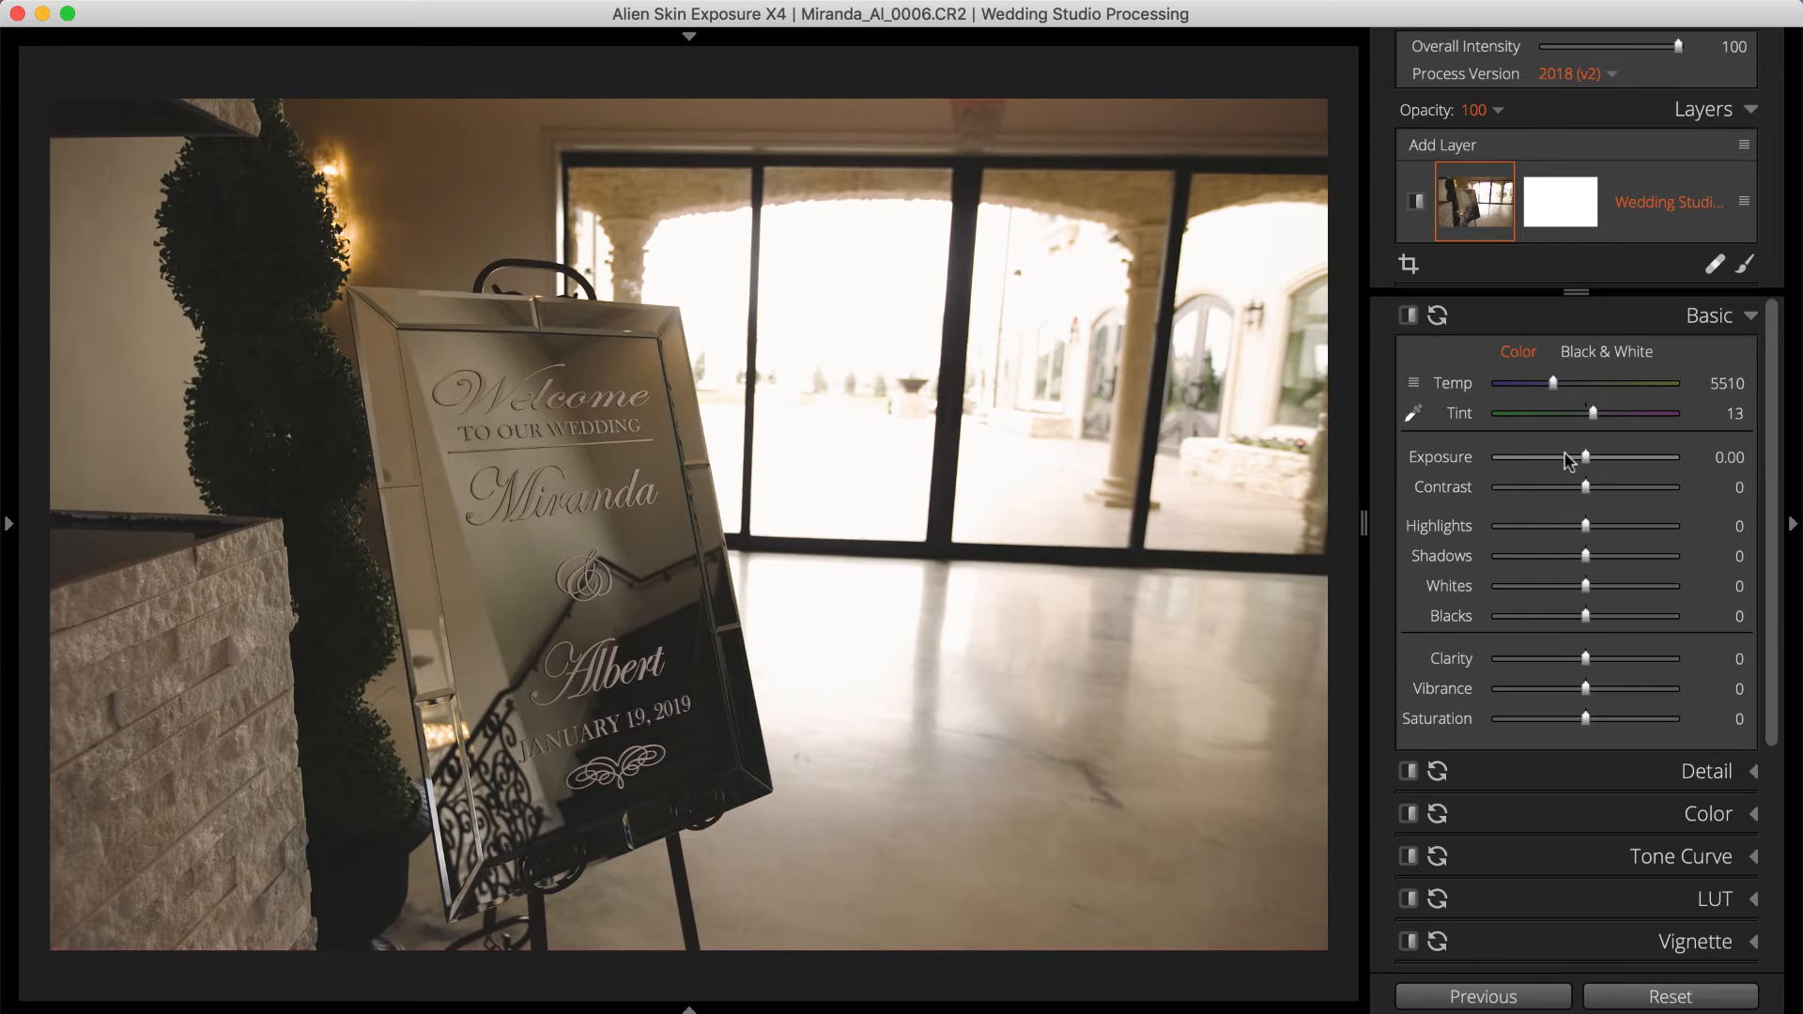
left_click_drag(1585, 458, 1597, 460)
key("Right")
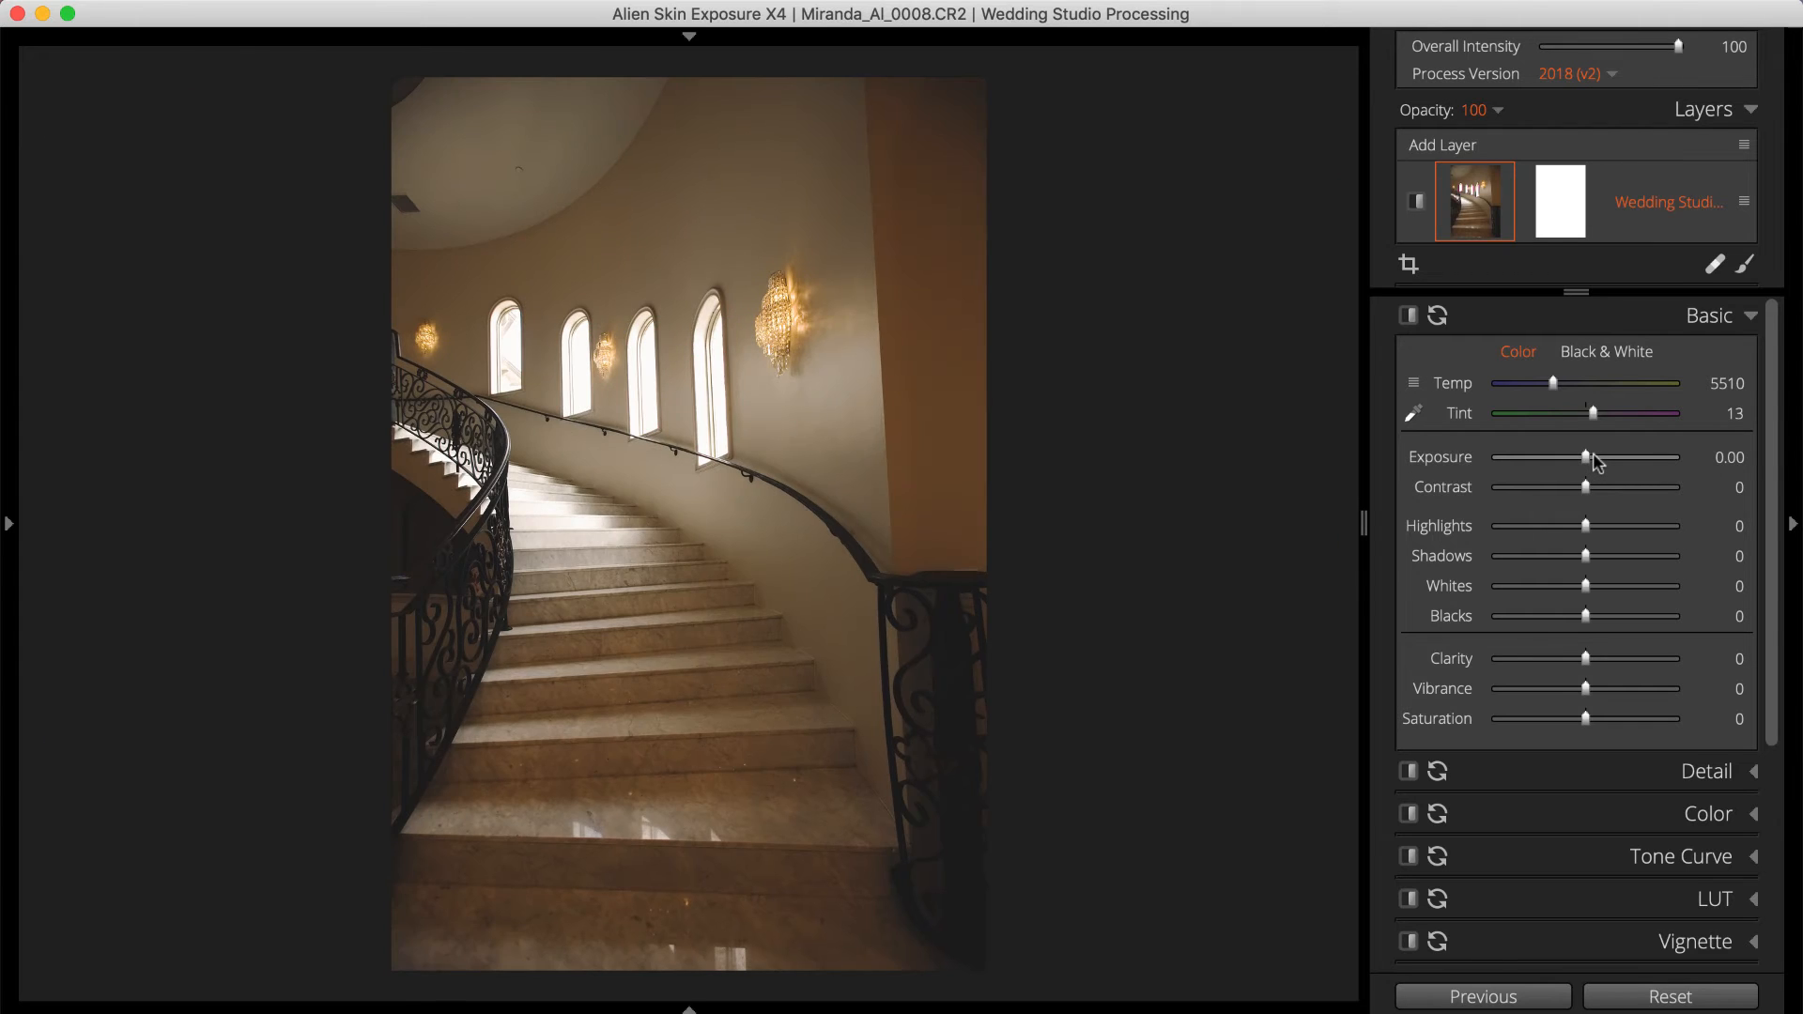
left_click(1597, 460)
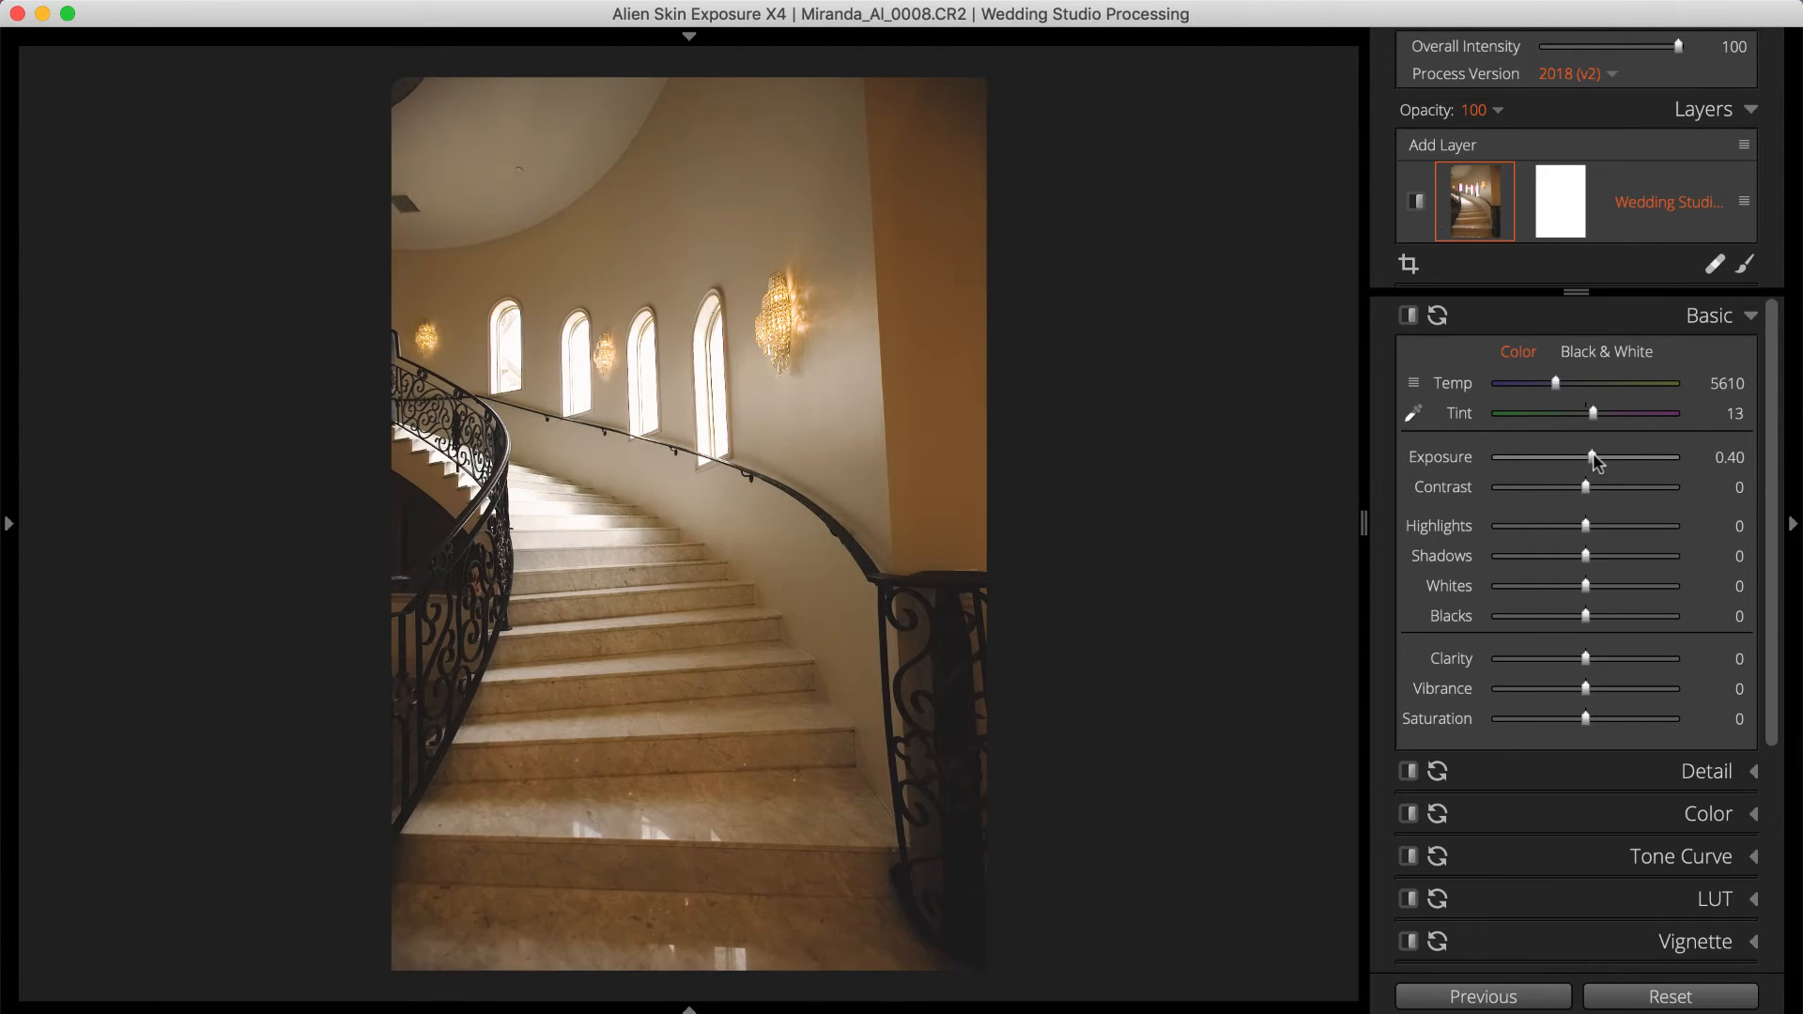
Step: Set the Highlights of guest-book photo 0010 to 11, its Shadows to -10 and its Clarity to 10
key("Right")
left_click(1595, 526)
left_click(1577, 556)
left_click(1596, 659)
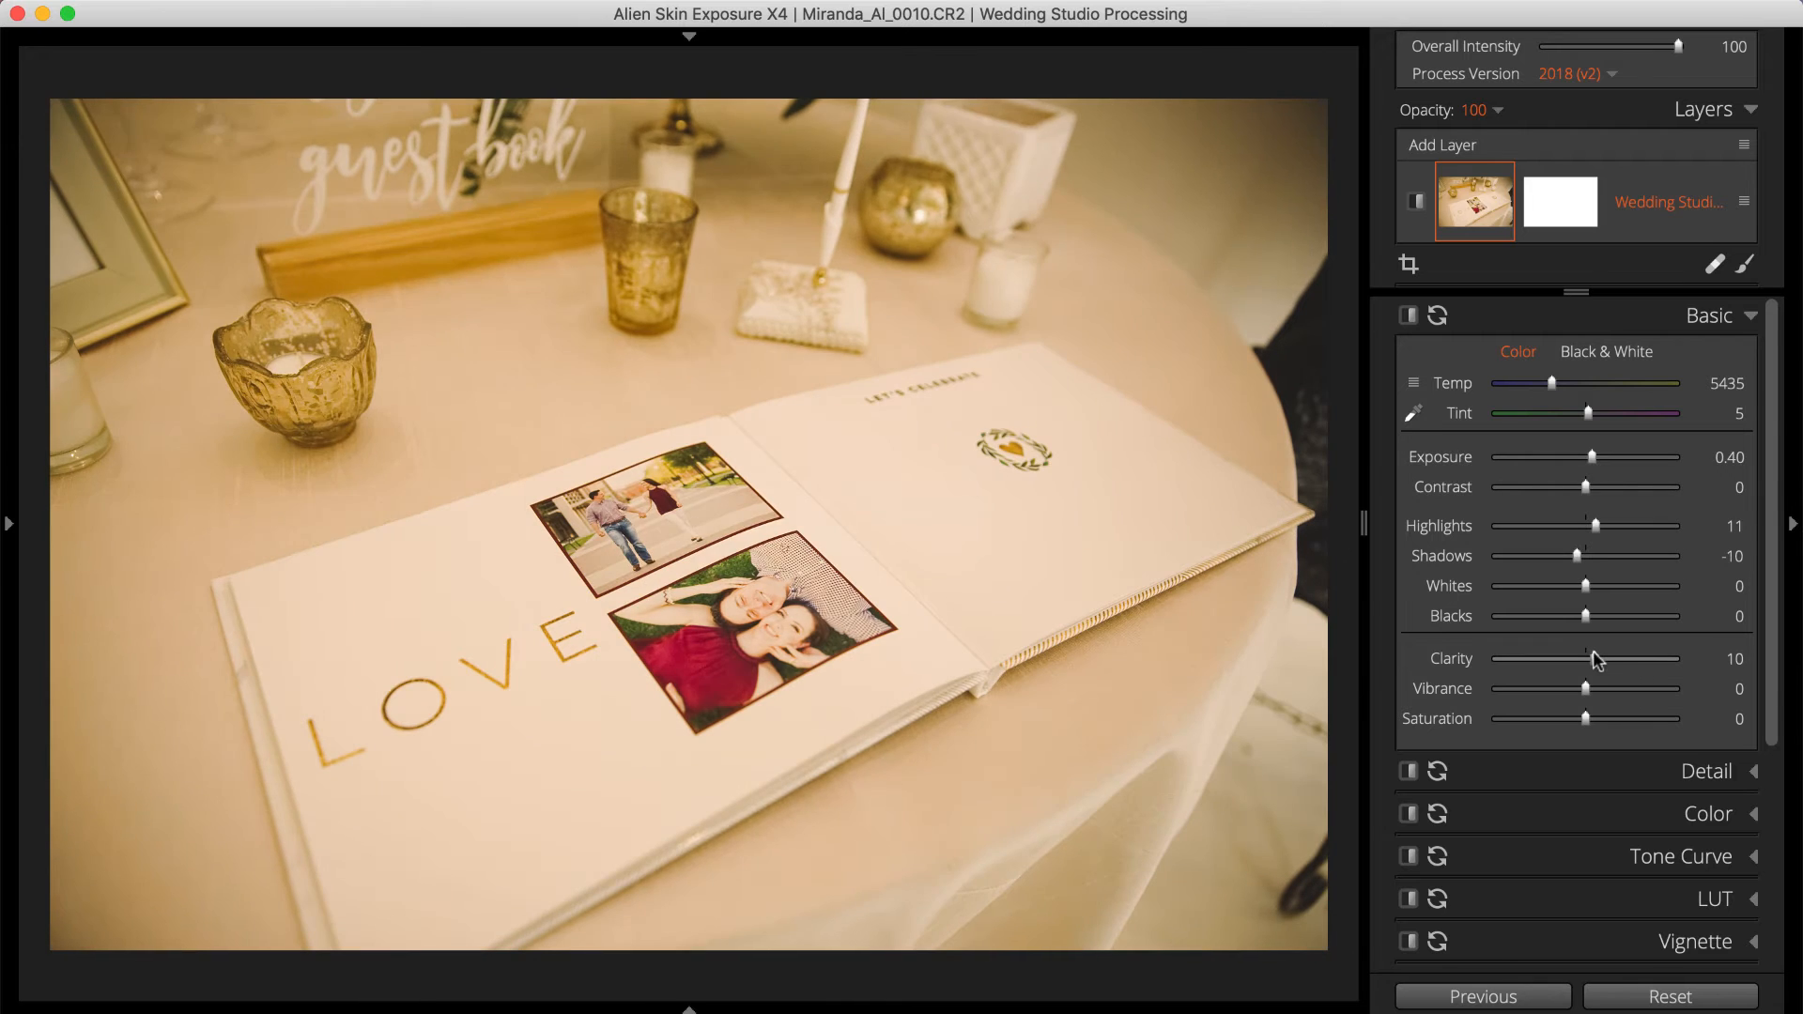
Step: Set the Exposure of framed-sign photo 0011 to 0.21, its Whites to 11 and its Clarity to 6
key("Right")
left_click(1590, 457)
left_click(1595, 586)
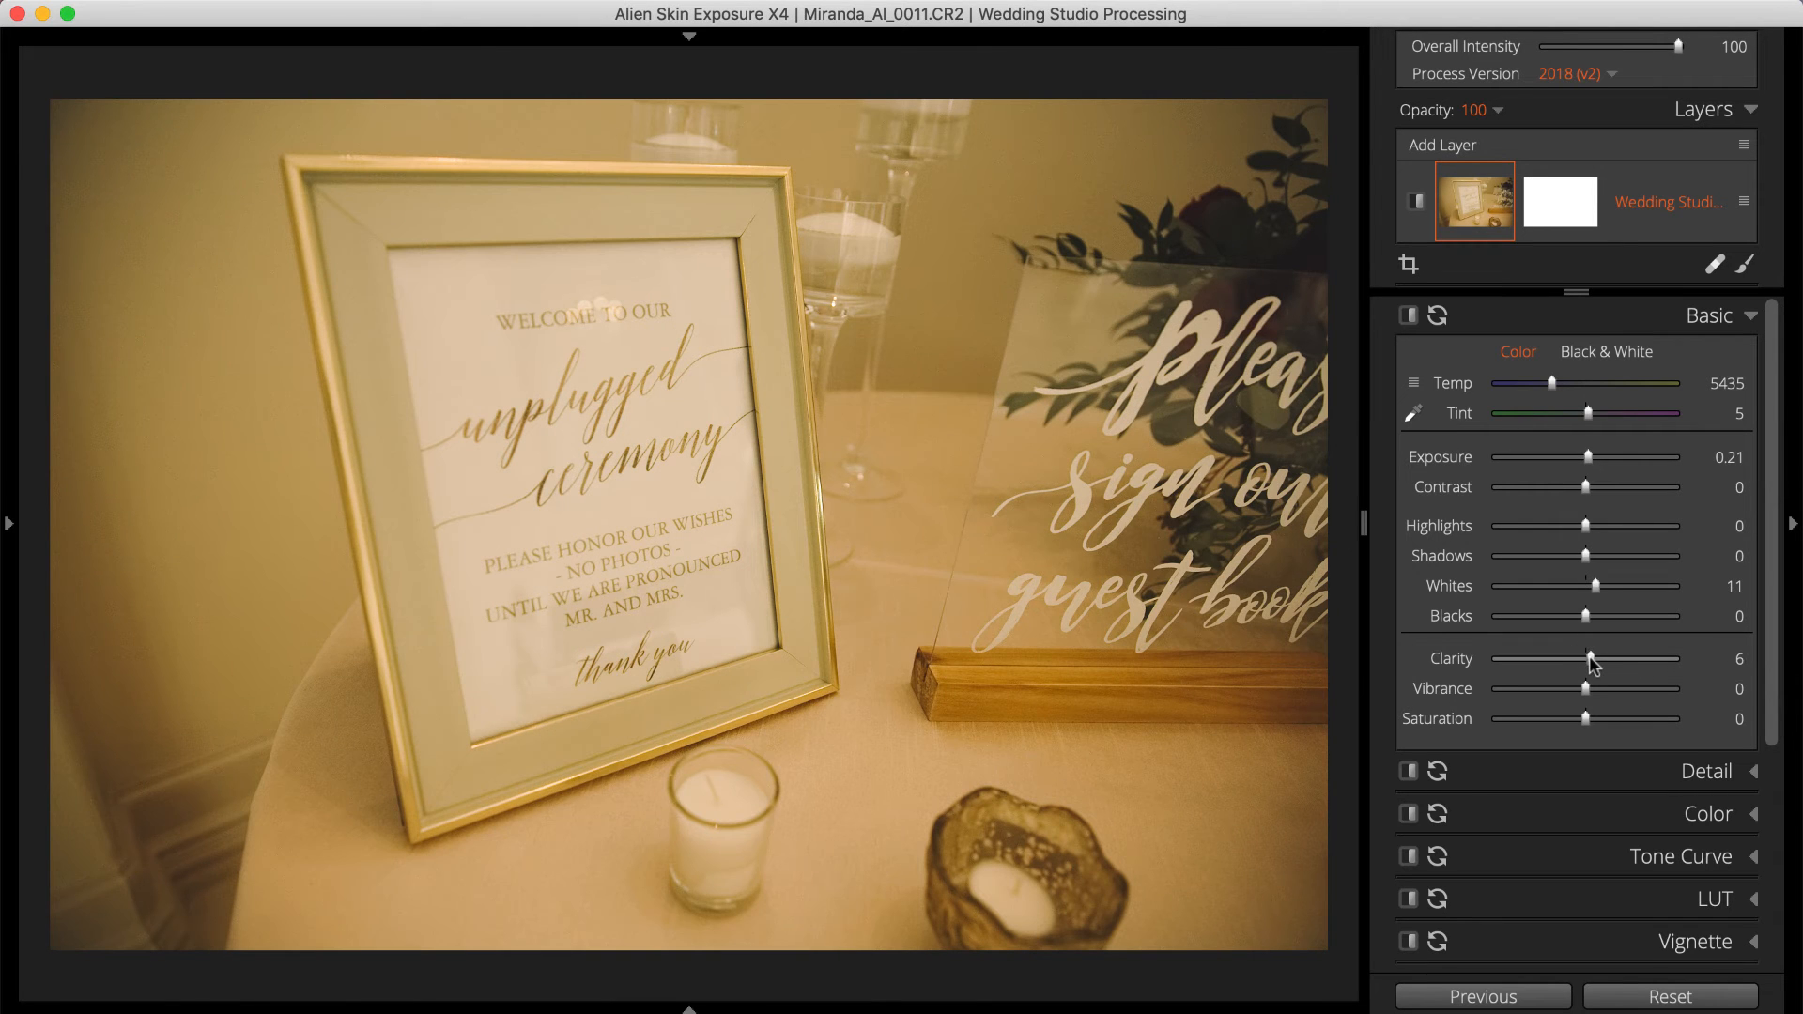
Step: On ceremony-hall photo 0013, set Exposure to -0.28 and Highlights to -19, lower the Whites slightly, and raise the Shadows and Clarity
key("Right")
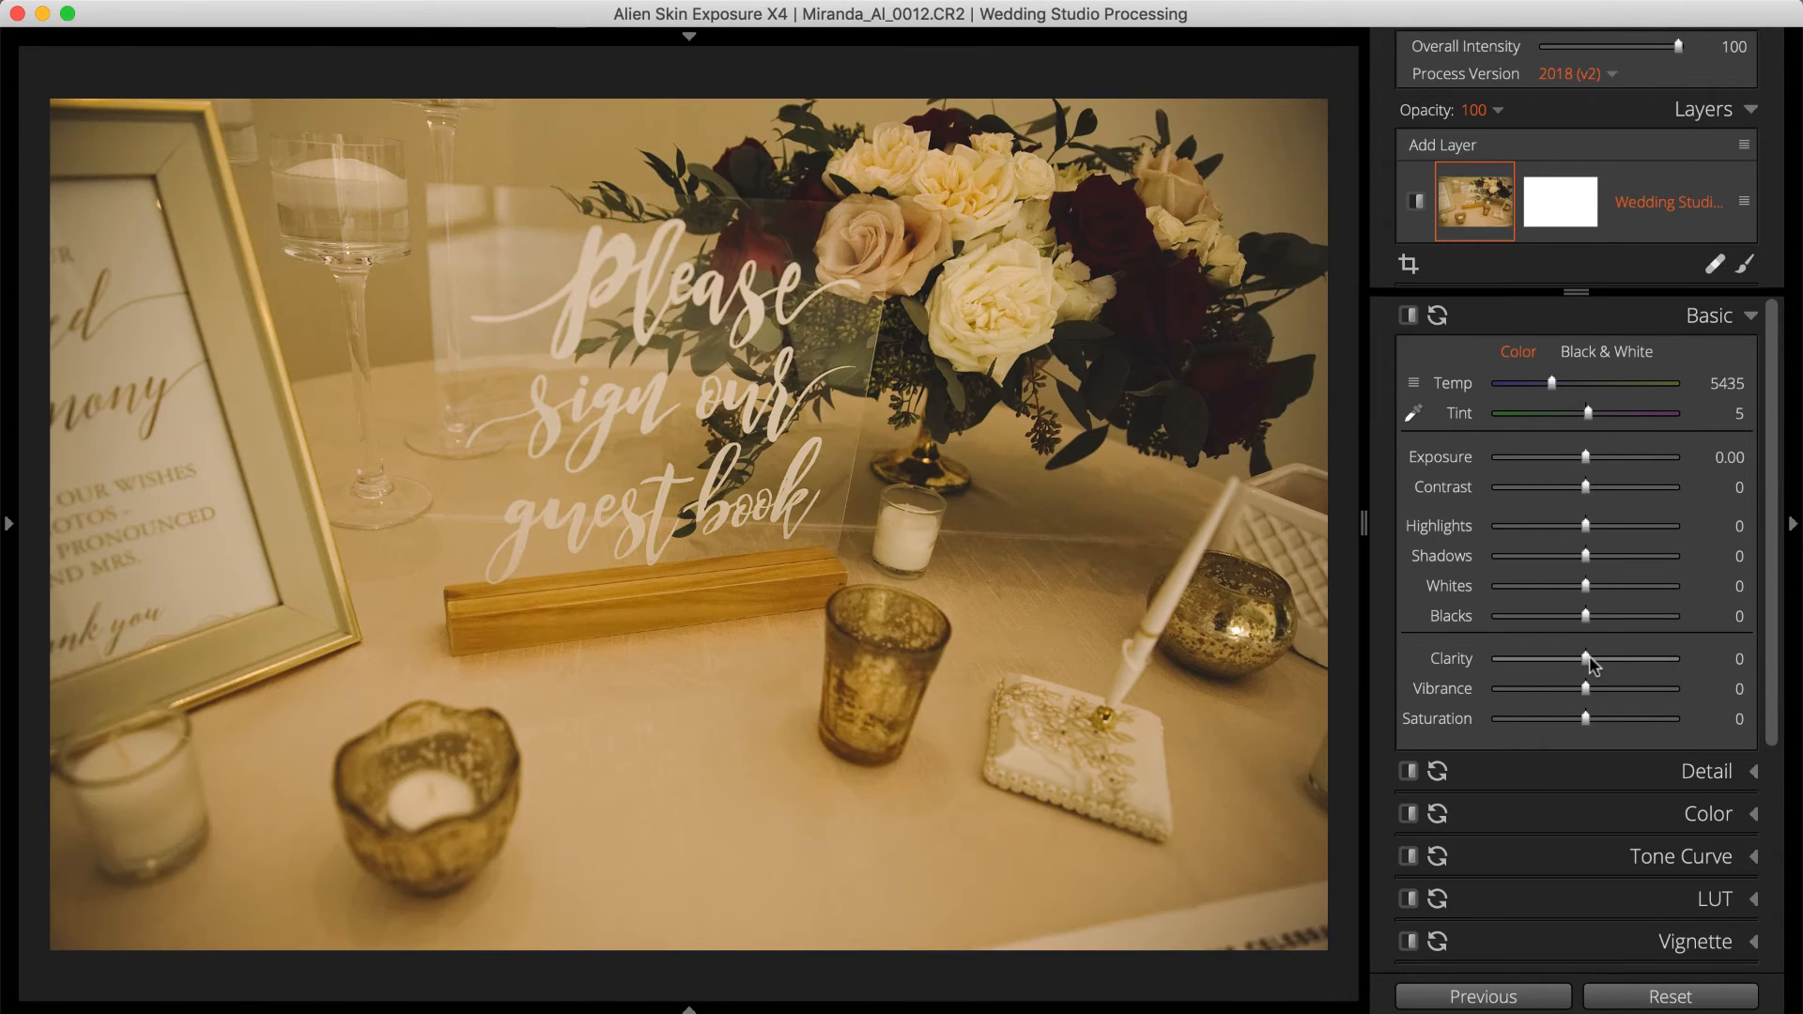
left_click_drag(1586, 458, 1581, 458)
key("Right")
left_click_drag(1586, 526, 1569, 526)
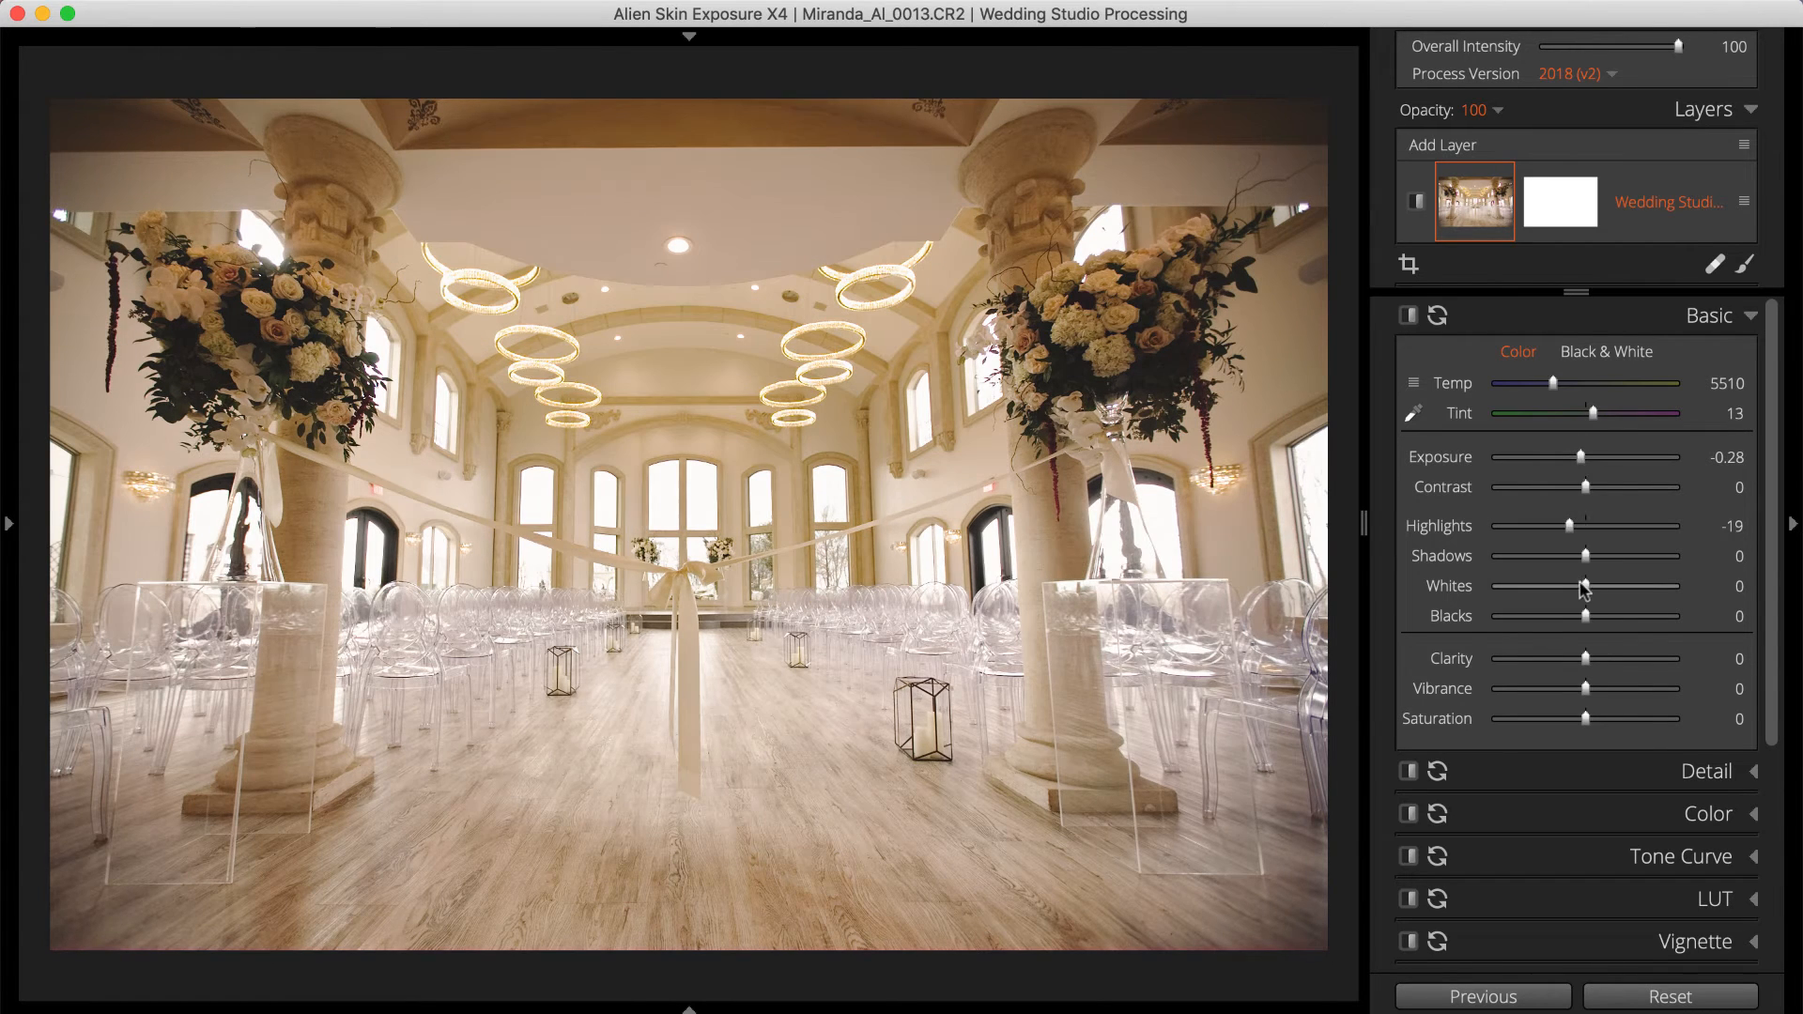
left_click_drag(1585, 588, 1579, 588)
left_click_drag(1586, 556, 1598, 556)
left_click_drag(1586, 658, 1596, 688)
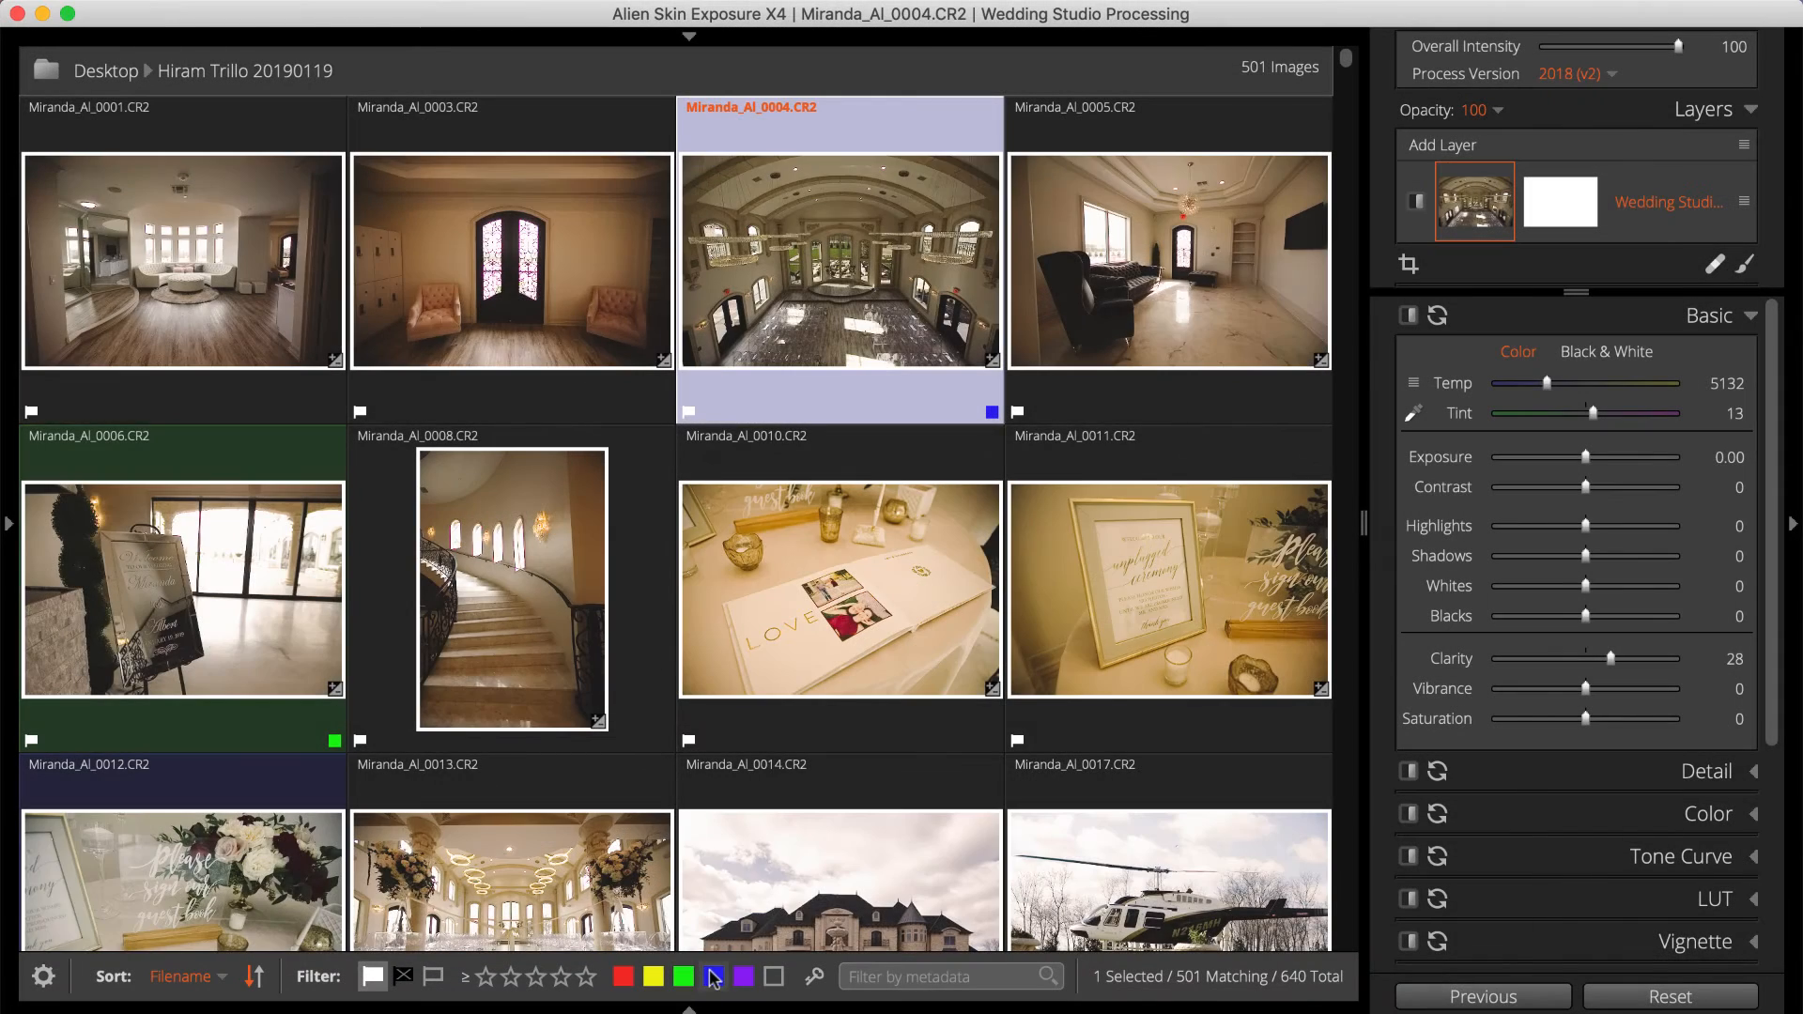
Step: Filter the flagged photos to the blue-labeled ones, select them all, and browse the B&W Films presets down to Kodak TRI-X 400
left_click(714, 977)
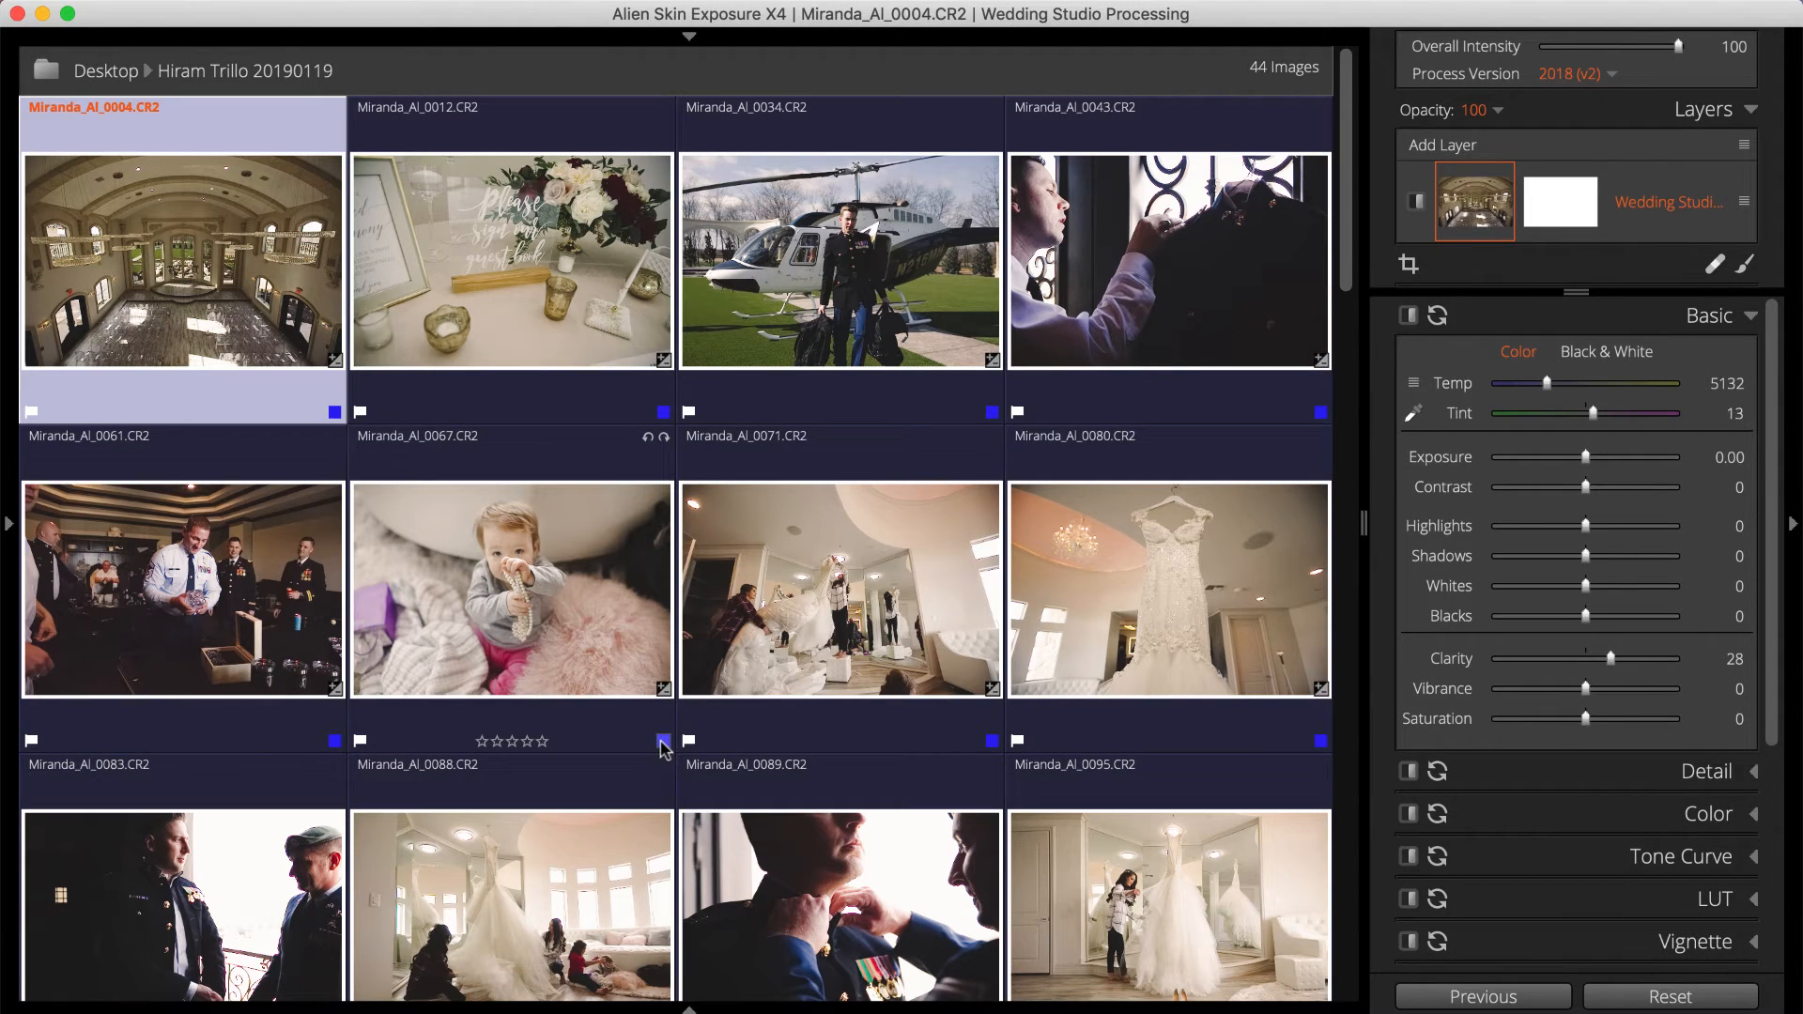
key("super+a")
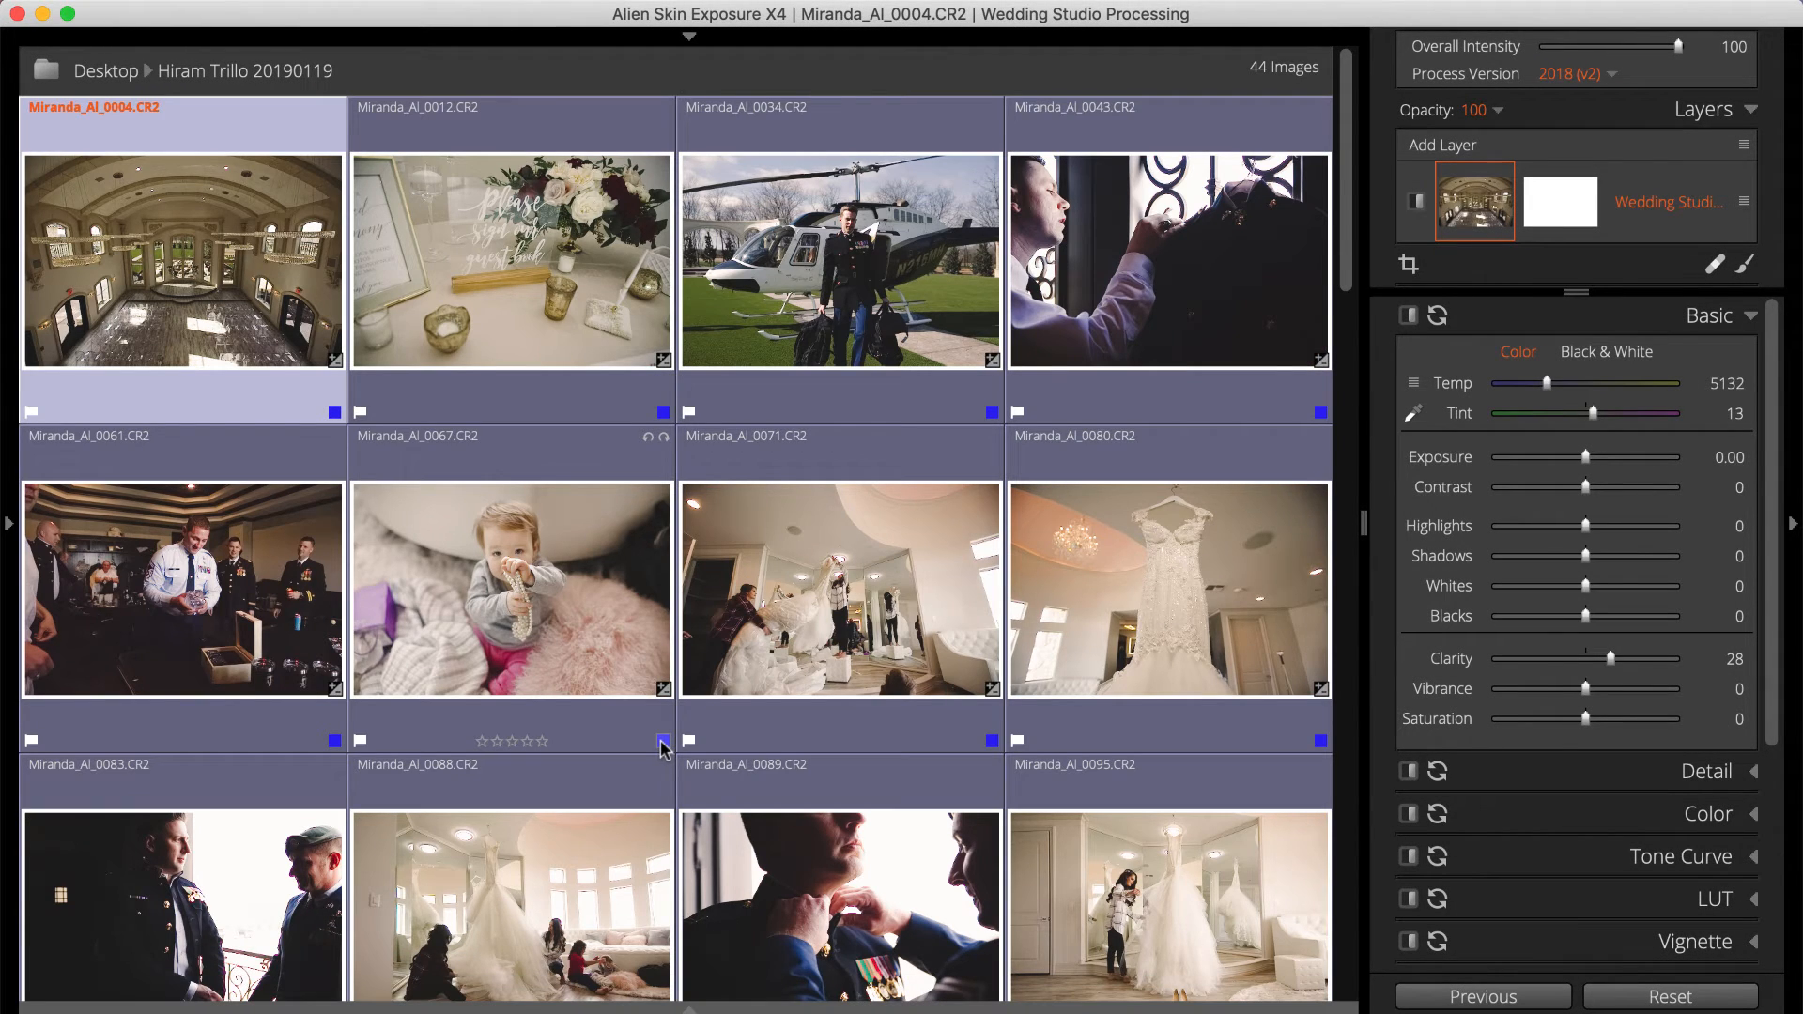
left_click(9, 587)
left_click(178, 685)
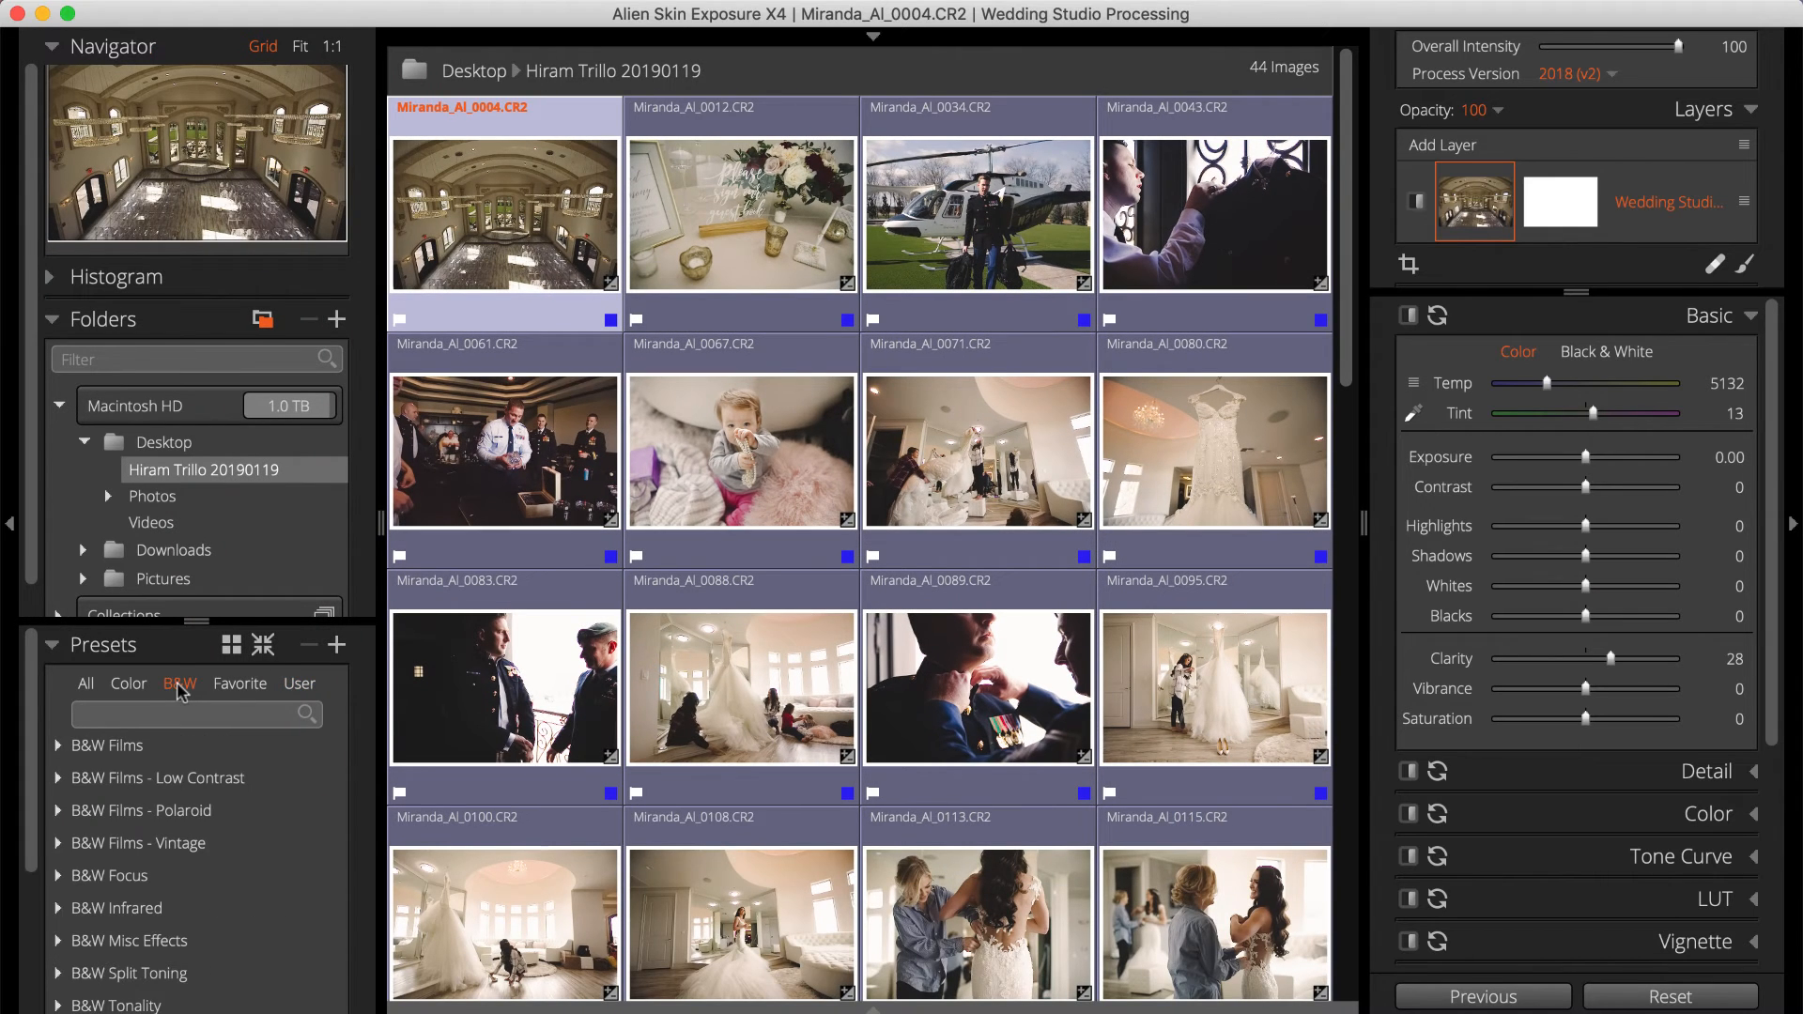
left_click(61, 747)
scroll(66, 749, "down", 10)
scroll(67, 750, "down", 5)
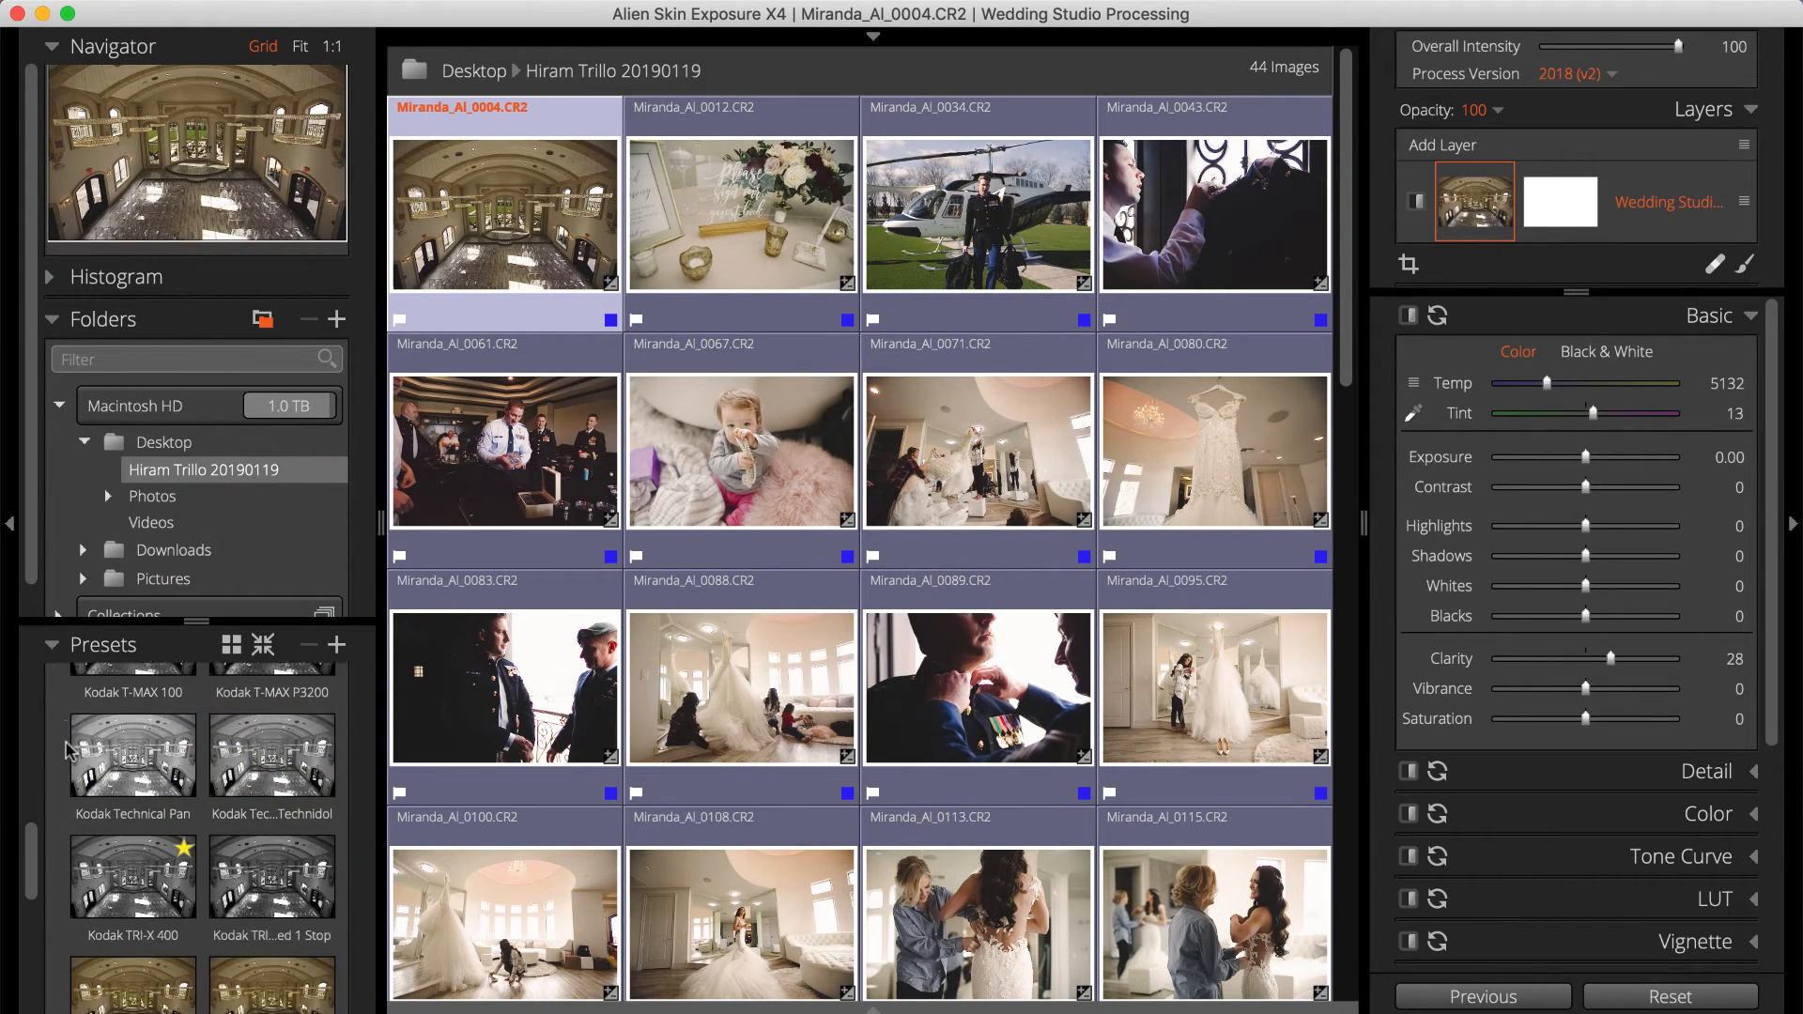
Step: Apply the Kodak TRI-X 400 preset as a new layer on all selected photos, deselect them and hide the presets
left_click(121, 772)
right_click(120, 772)
left_click(162, 810)
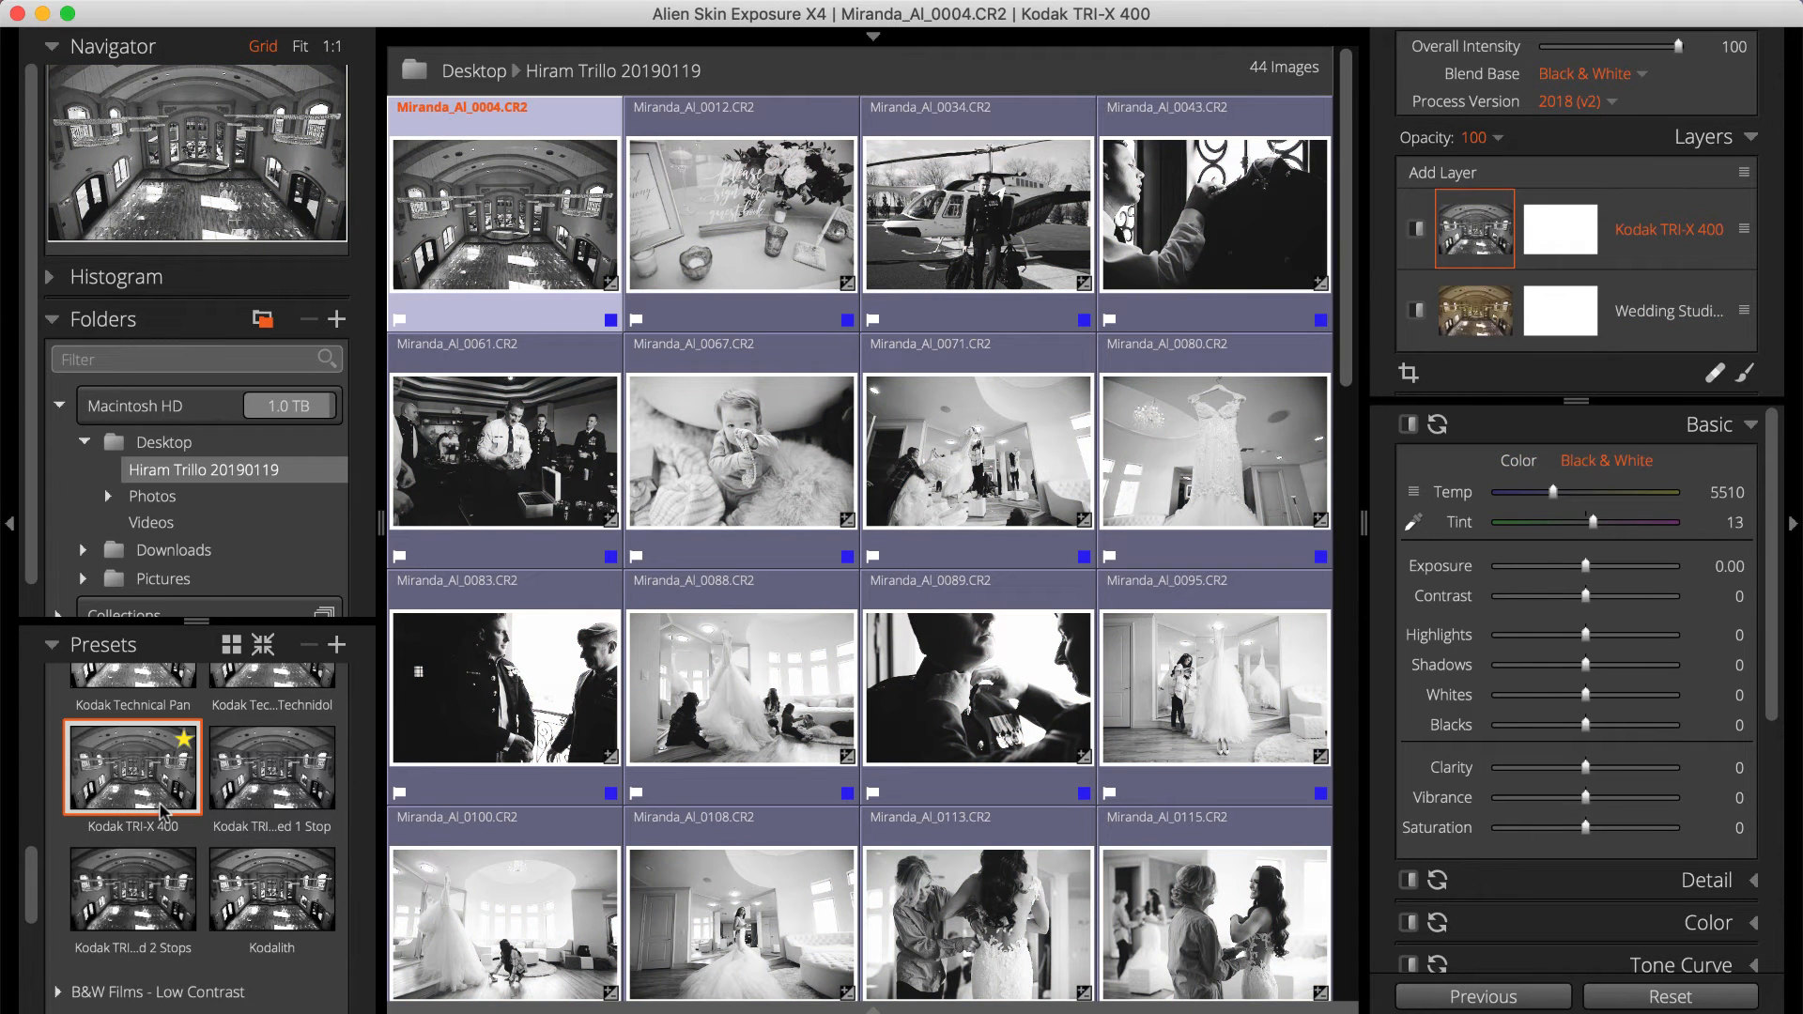
key("super+d")
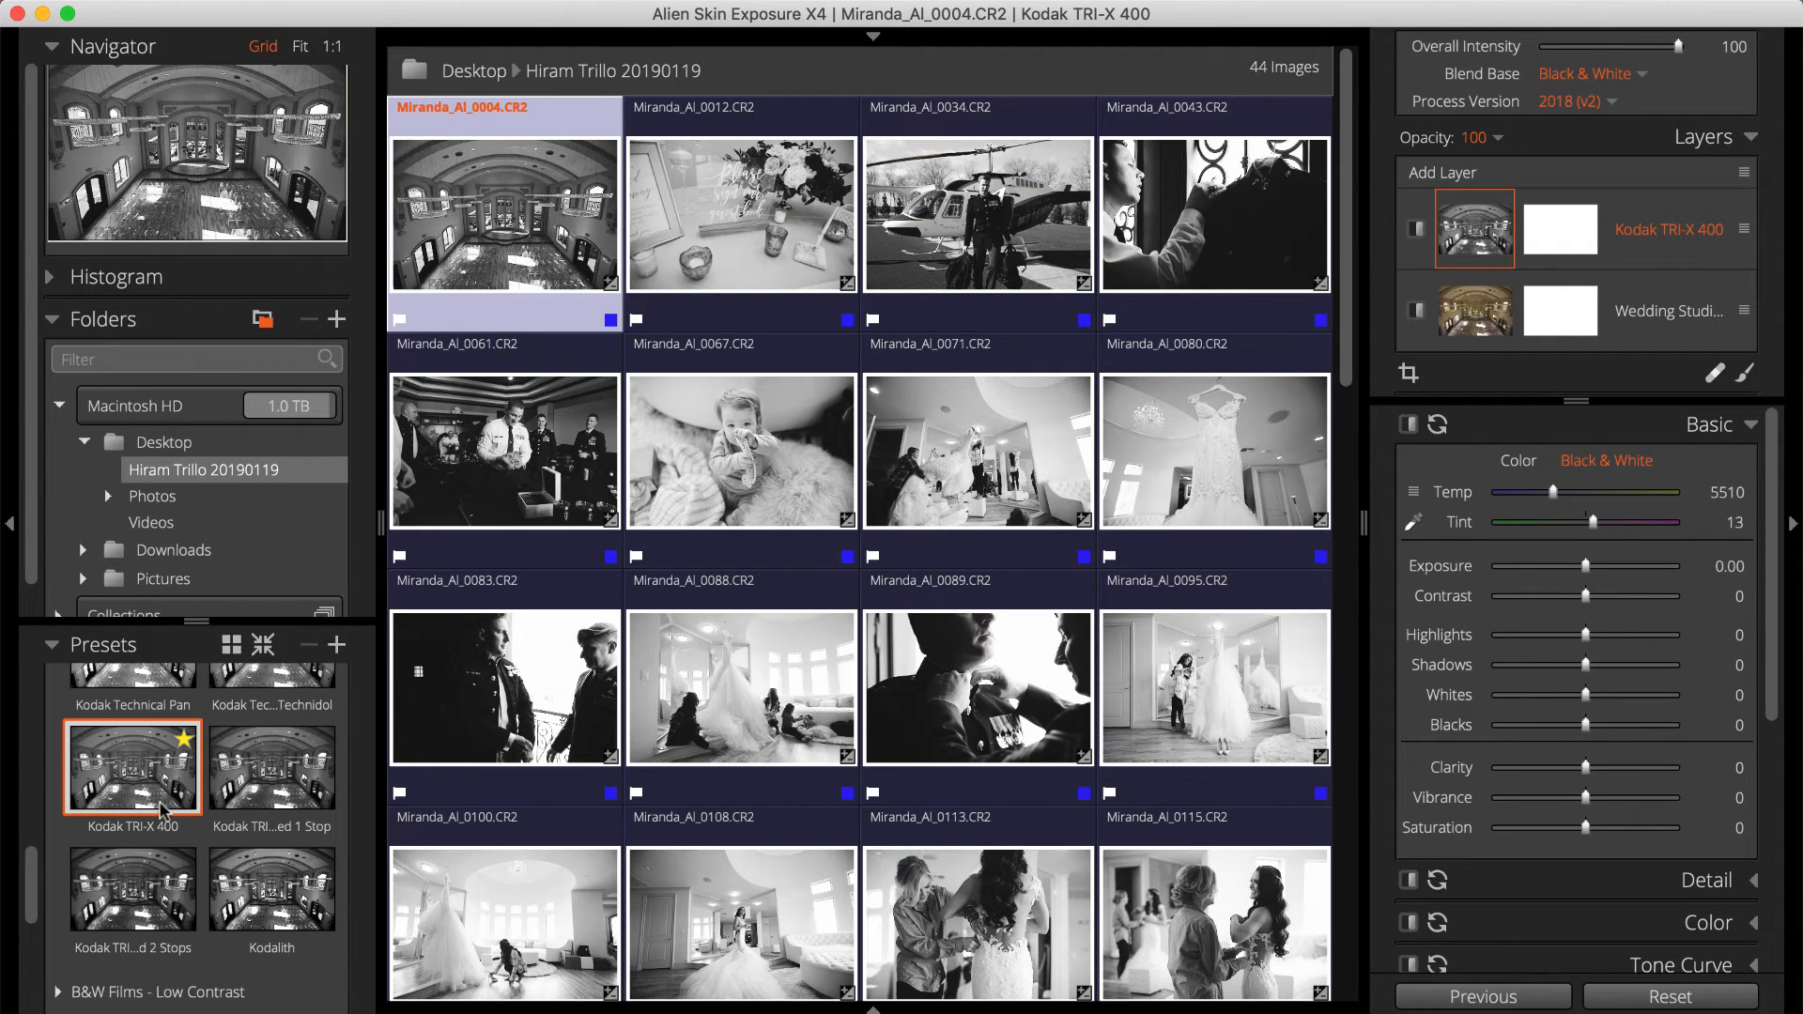
left_click(11, 668)
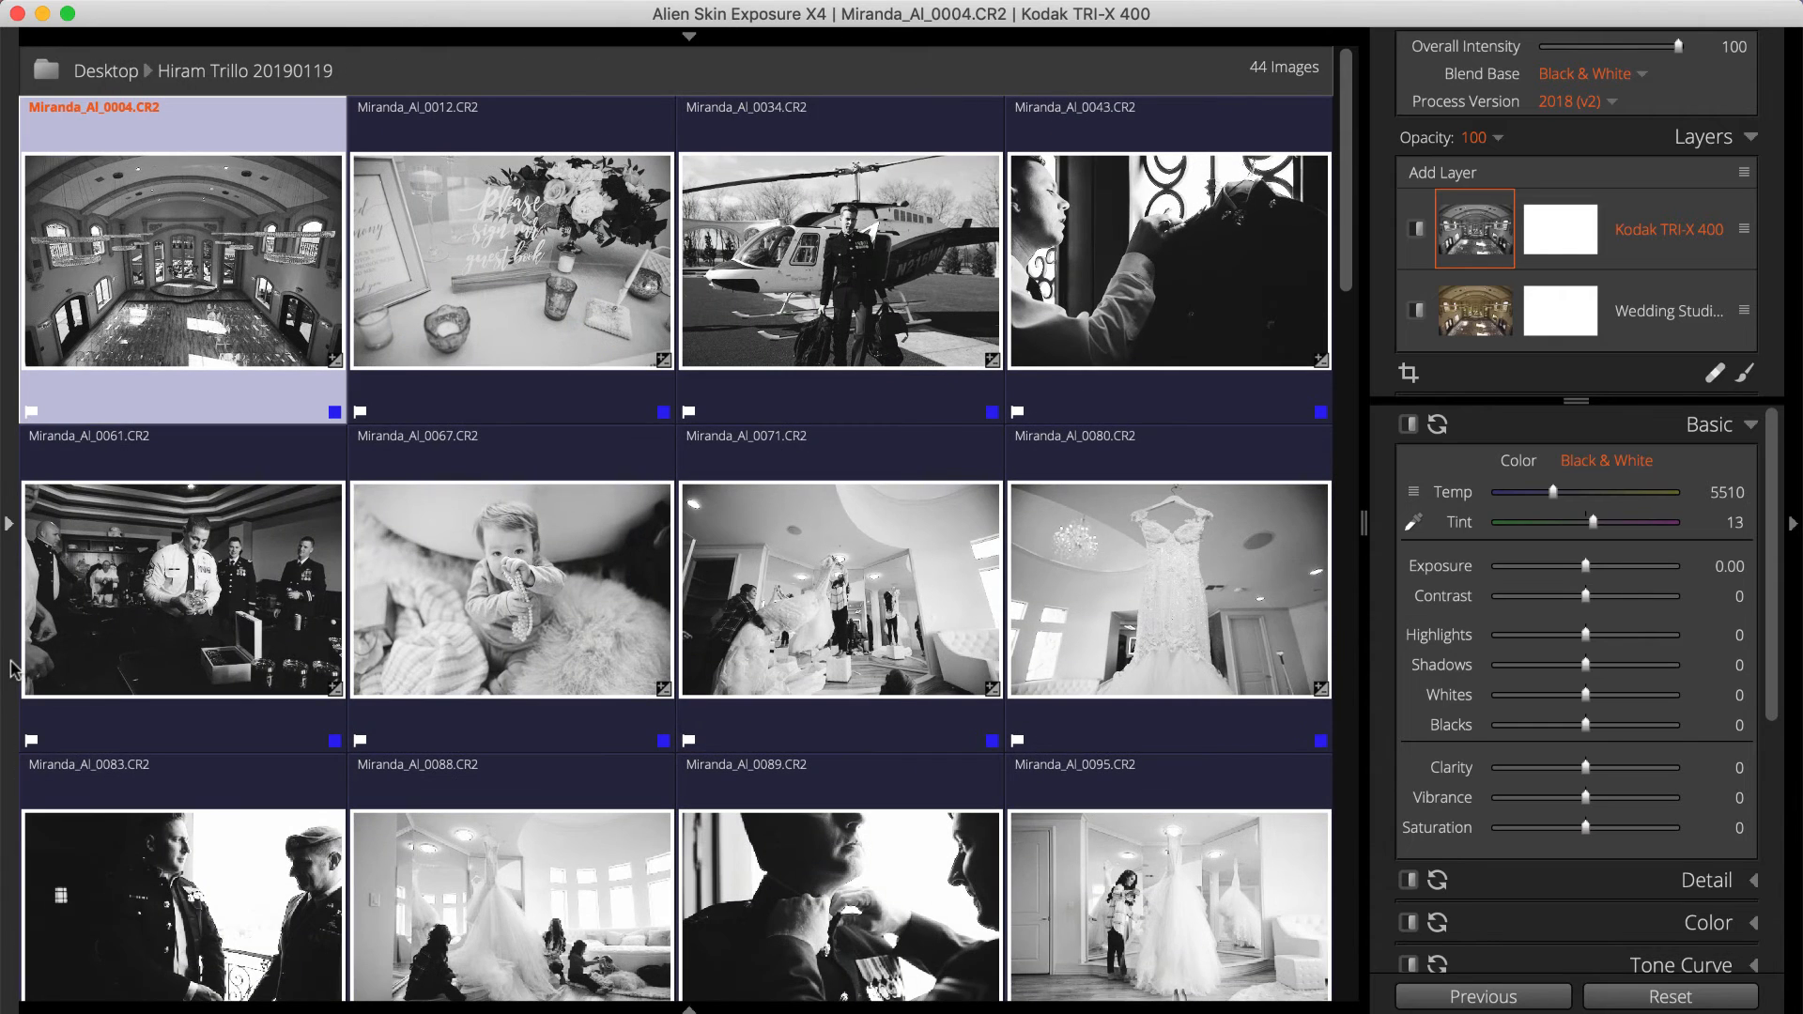
Step: Raise the Shadows of black-and-white photo 0043, and set photo 0089's Shadows to 6 and Blacks to 29
left_click(1126, 279)
left_click_drag(1585, 665, 1622, 669)
key("Right")
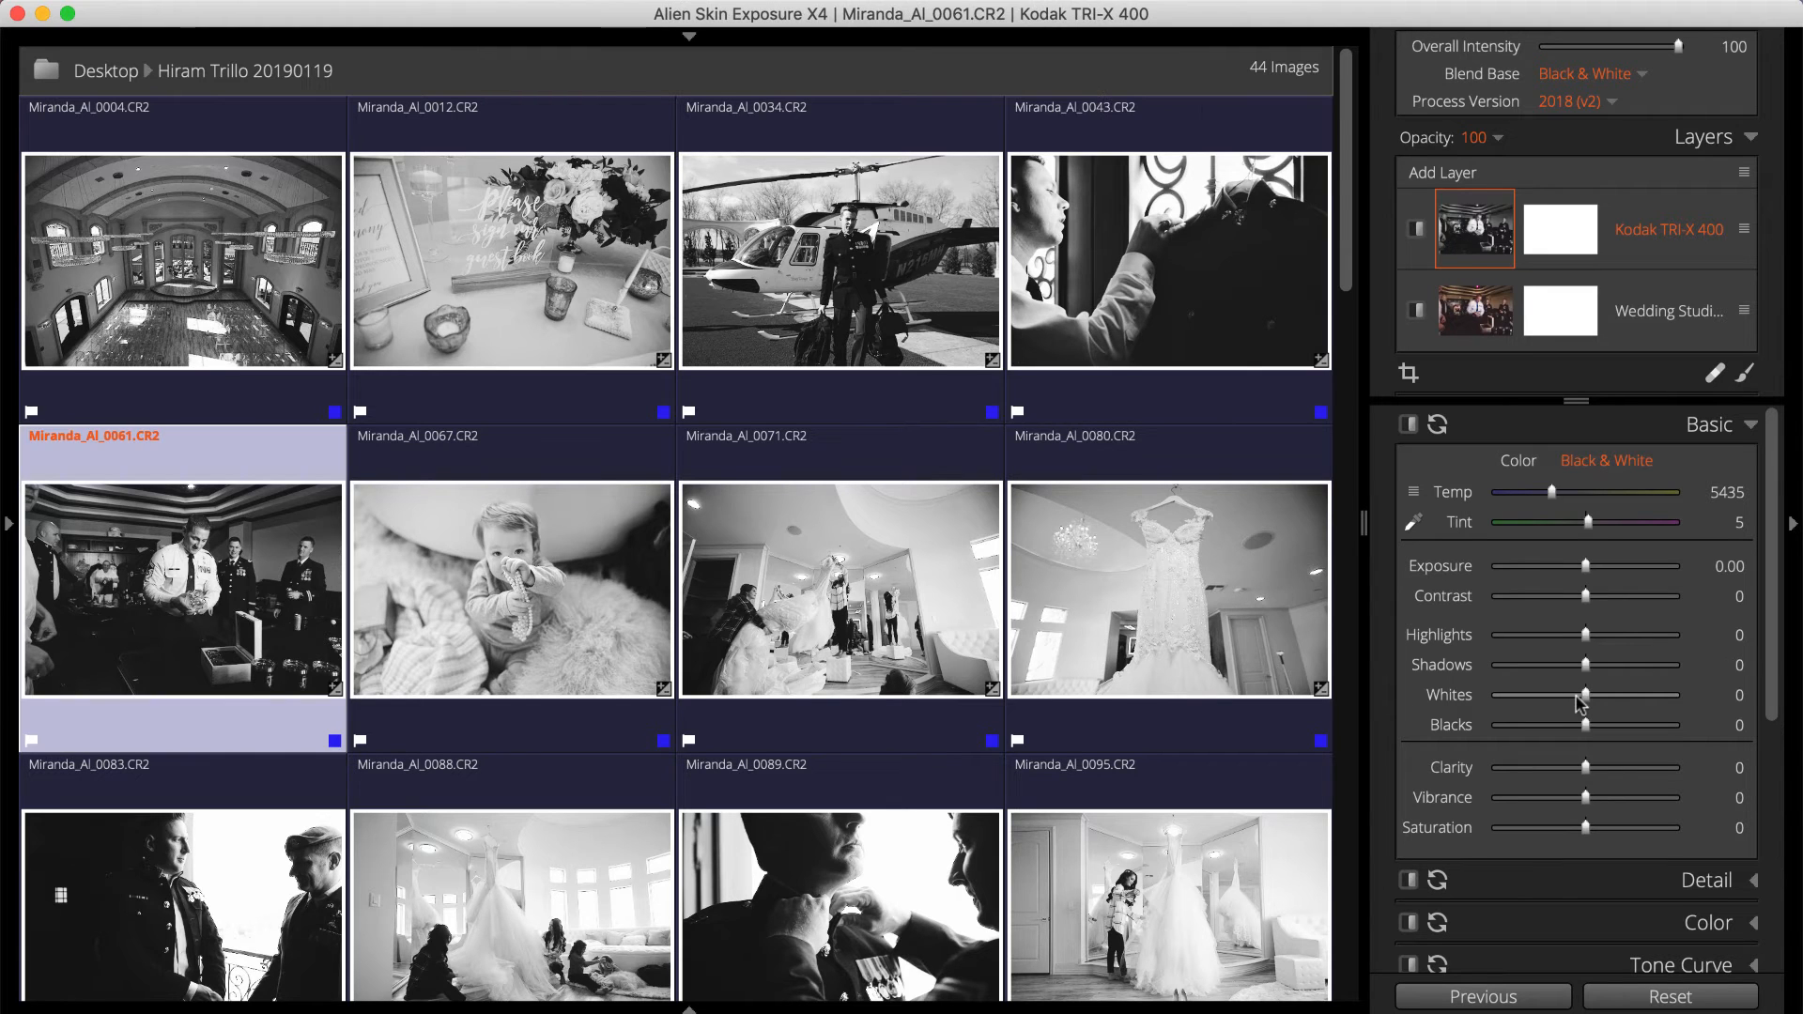
mouse_move(1587, 636)
left_mouse_down()
mouse_move(1616, 730)
mouse_move(1591, 666)
left_mouse_up()
left_click(299, 822)
left_click(958, 728)
Step: Set black-and-white photo 0570's Exposure to 0.20 and Temp to 5142
scroll(1234, 839, "down", 5)
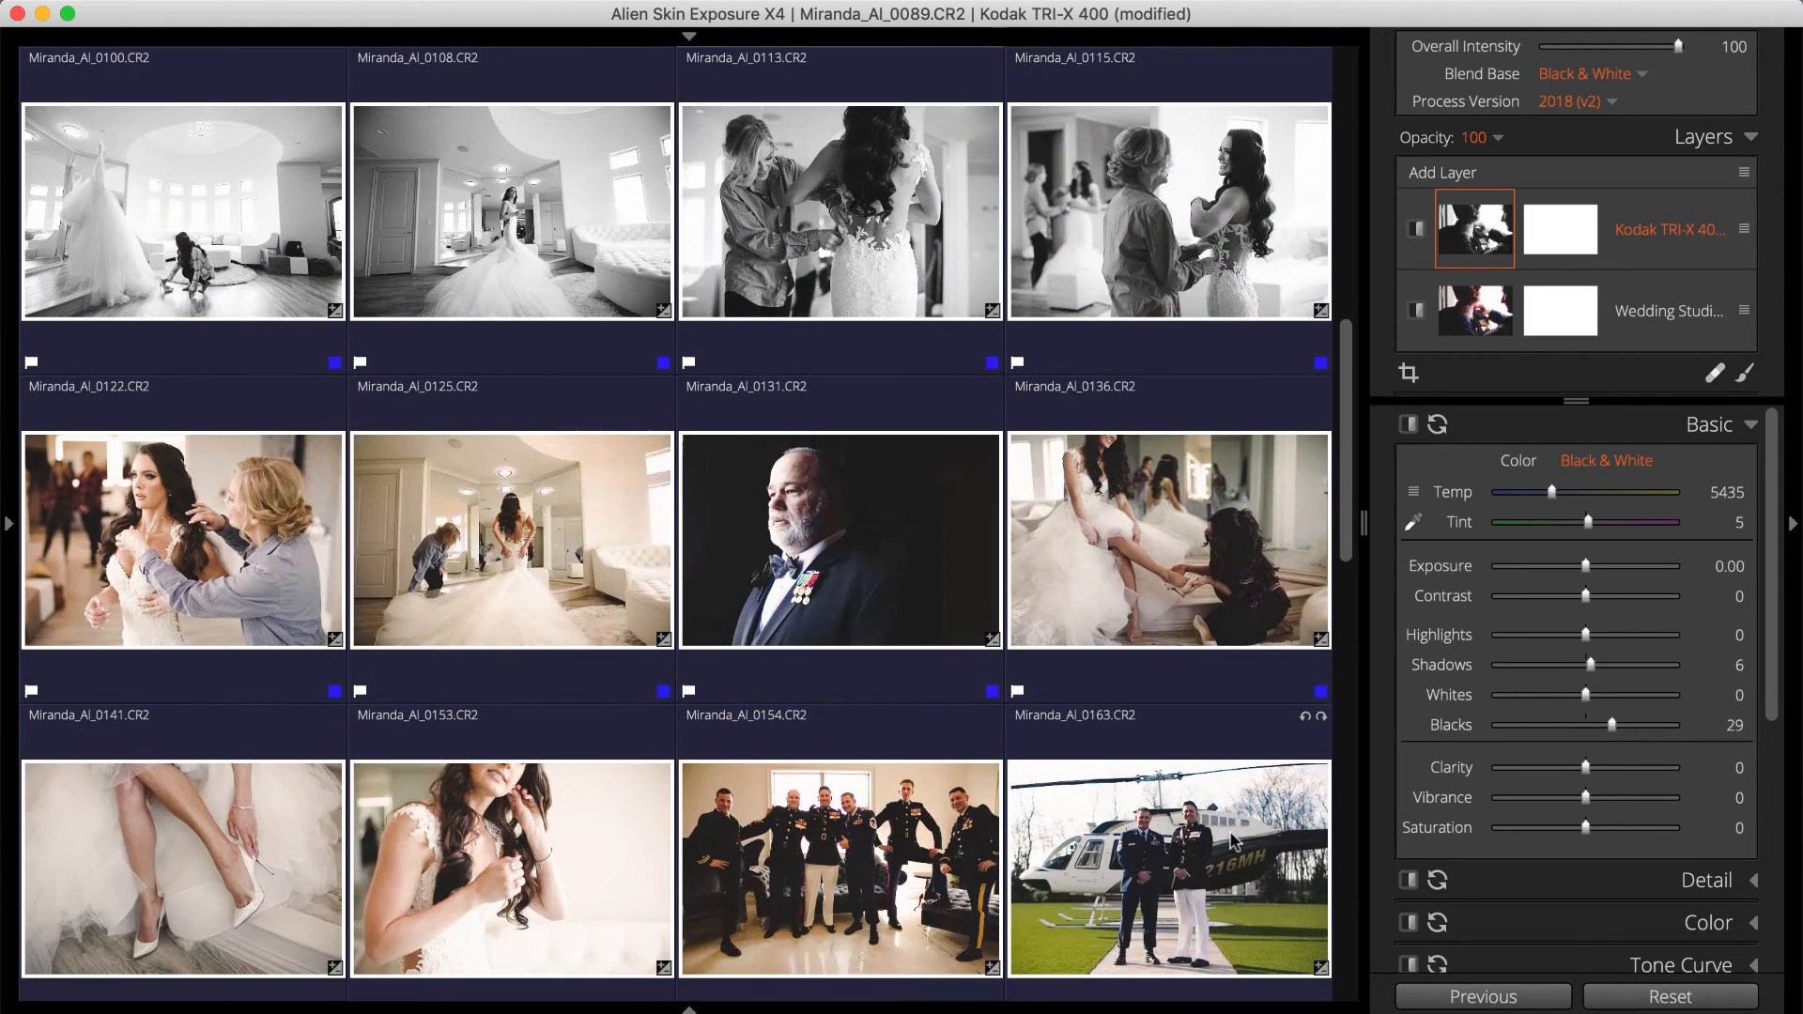
scroll(1233, 839, "down", 10)
left_click(268, 789)
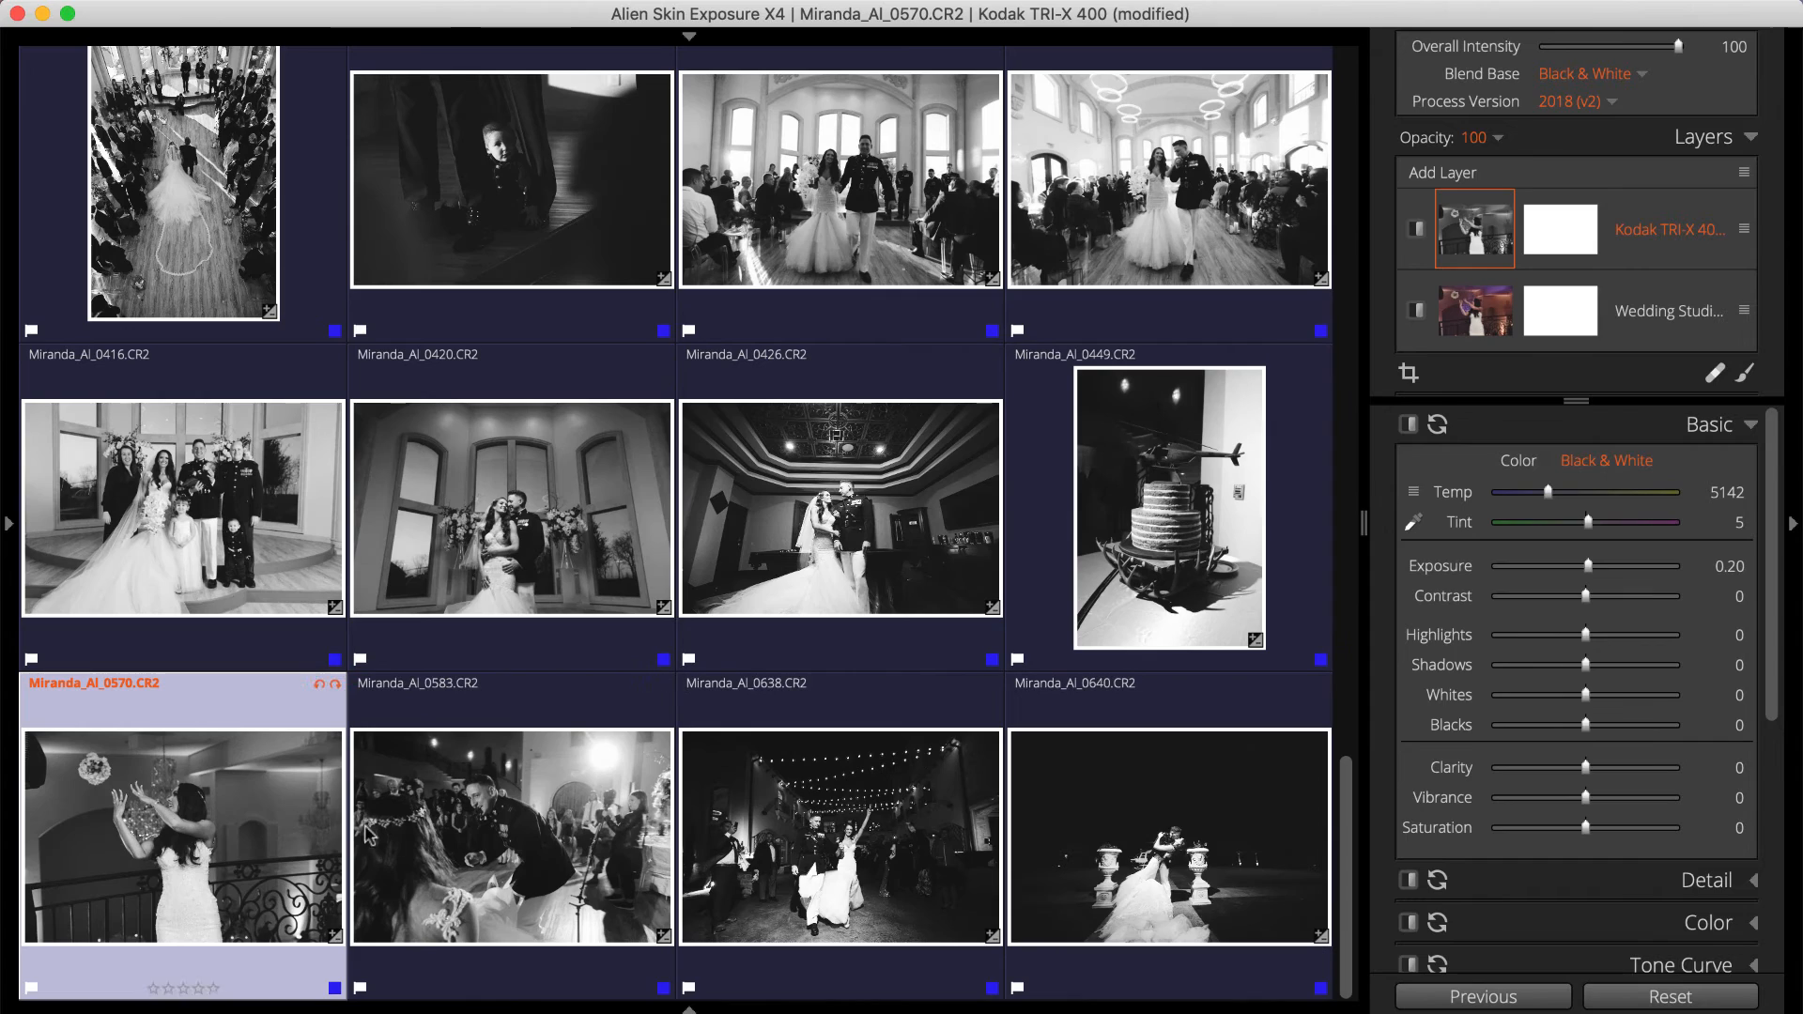
Step: Replace the blue label filter with the green one and return to the start of the green-labeled photos
left_click(683, 1008)
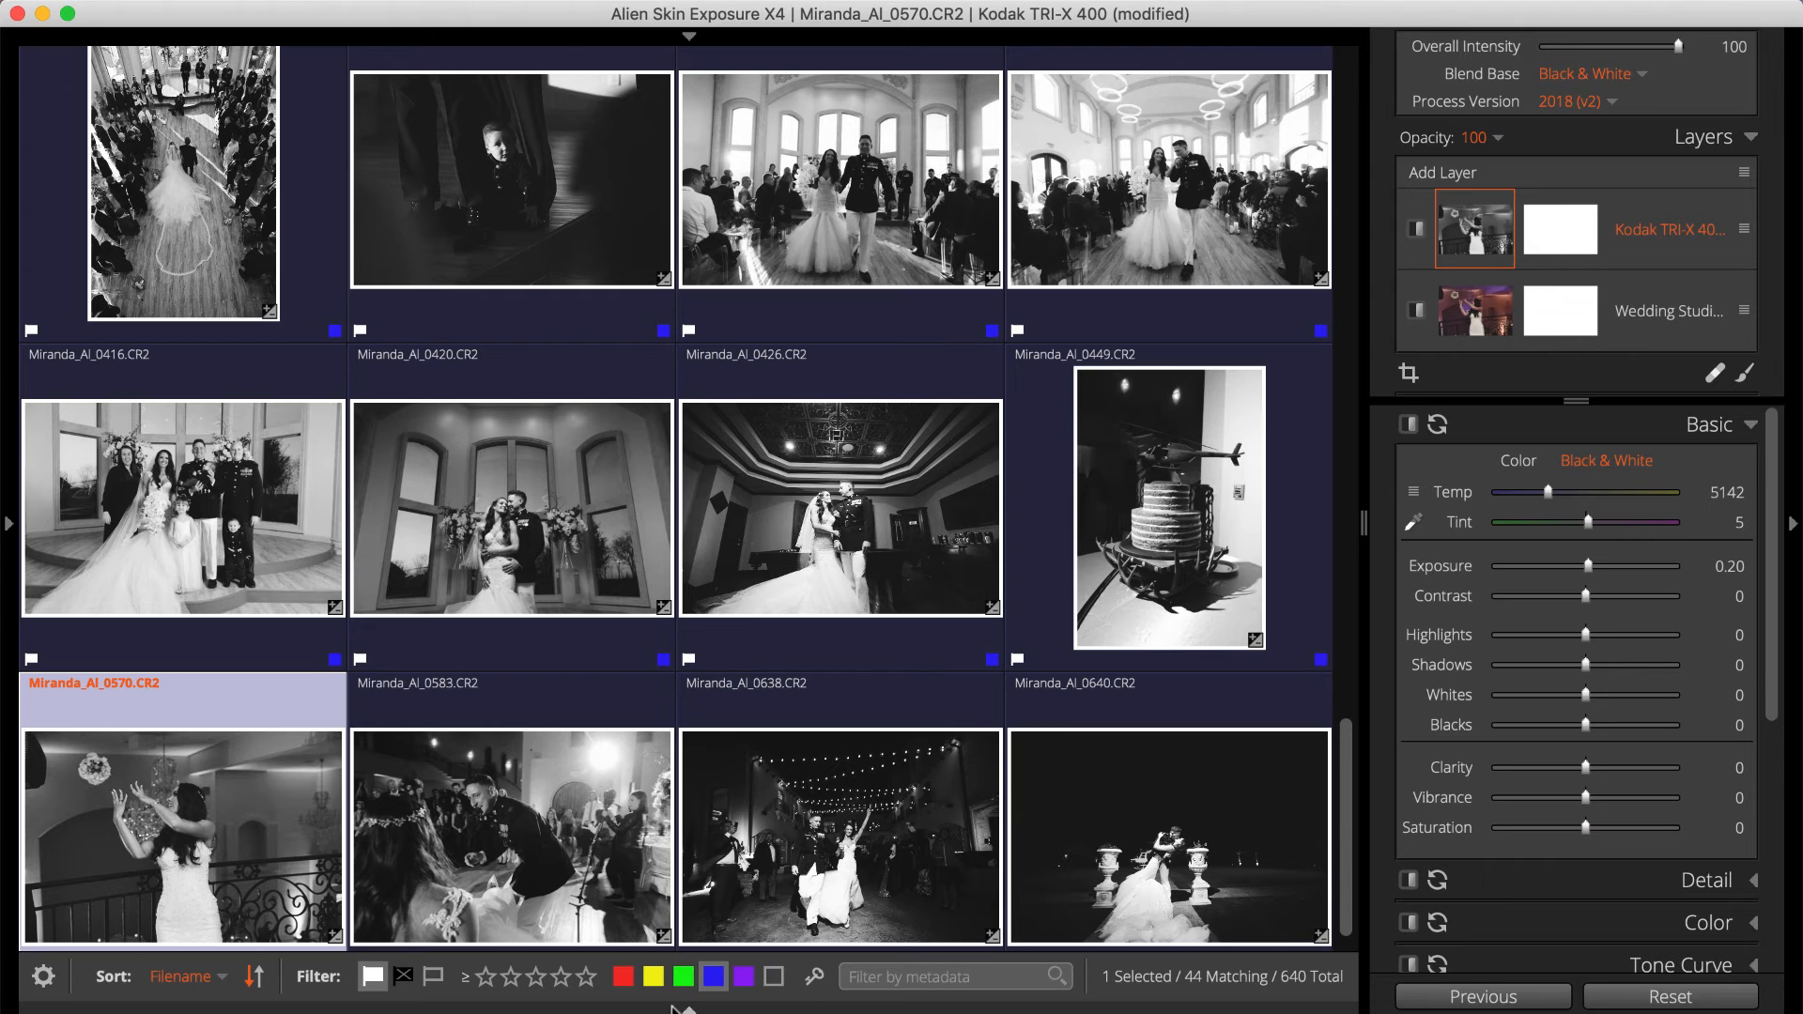
left_click(710, 979)
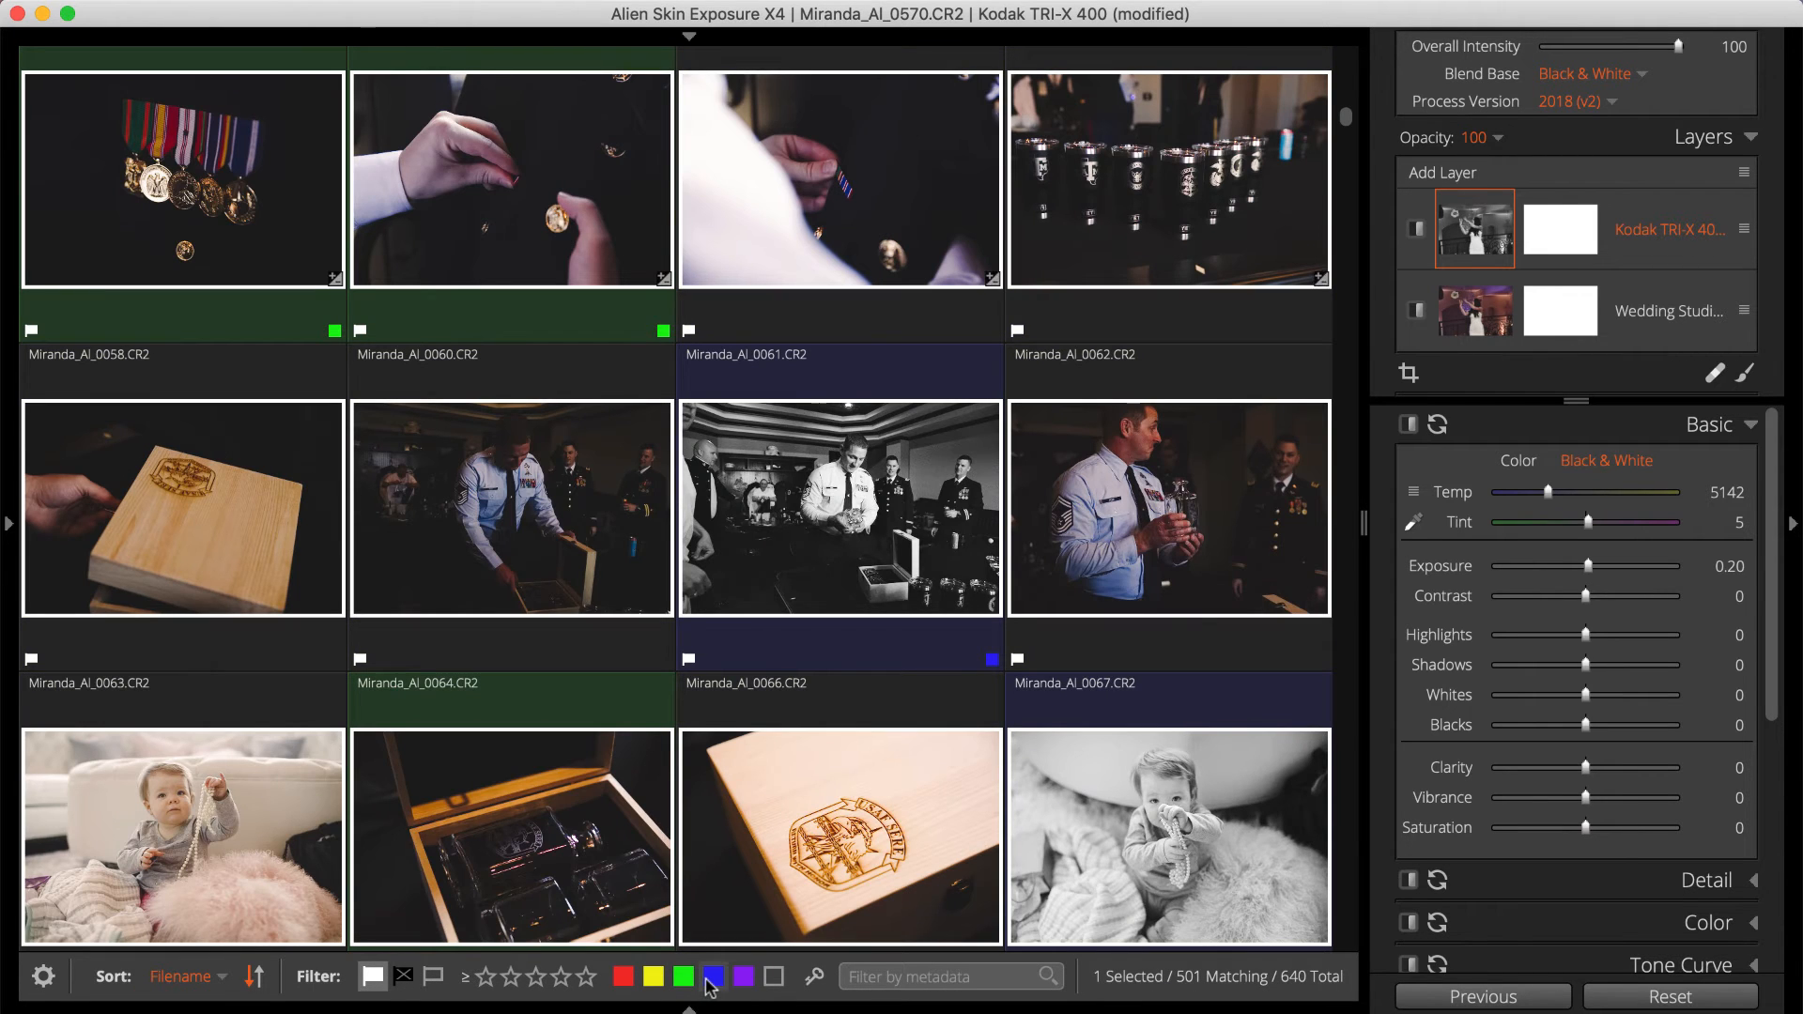
left_click(684, 979)
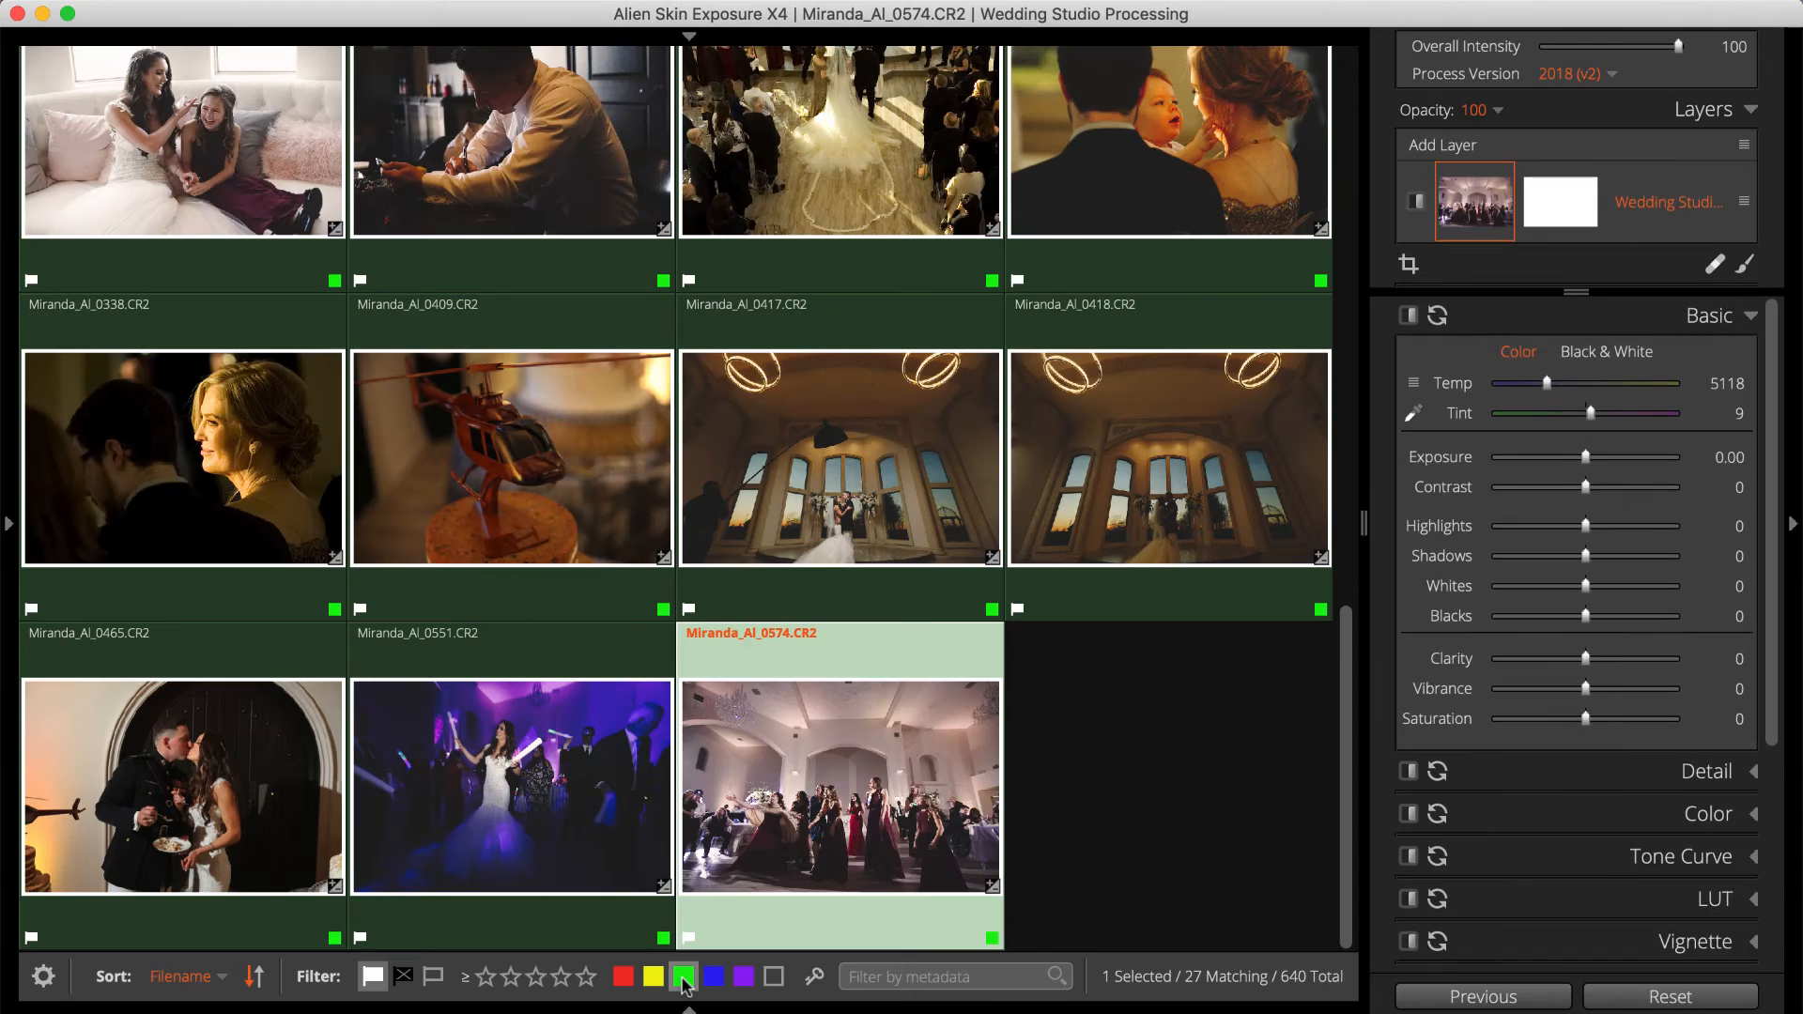
scroll(690, 896, "up", 10)
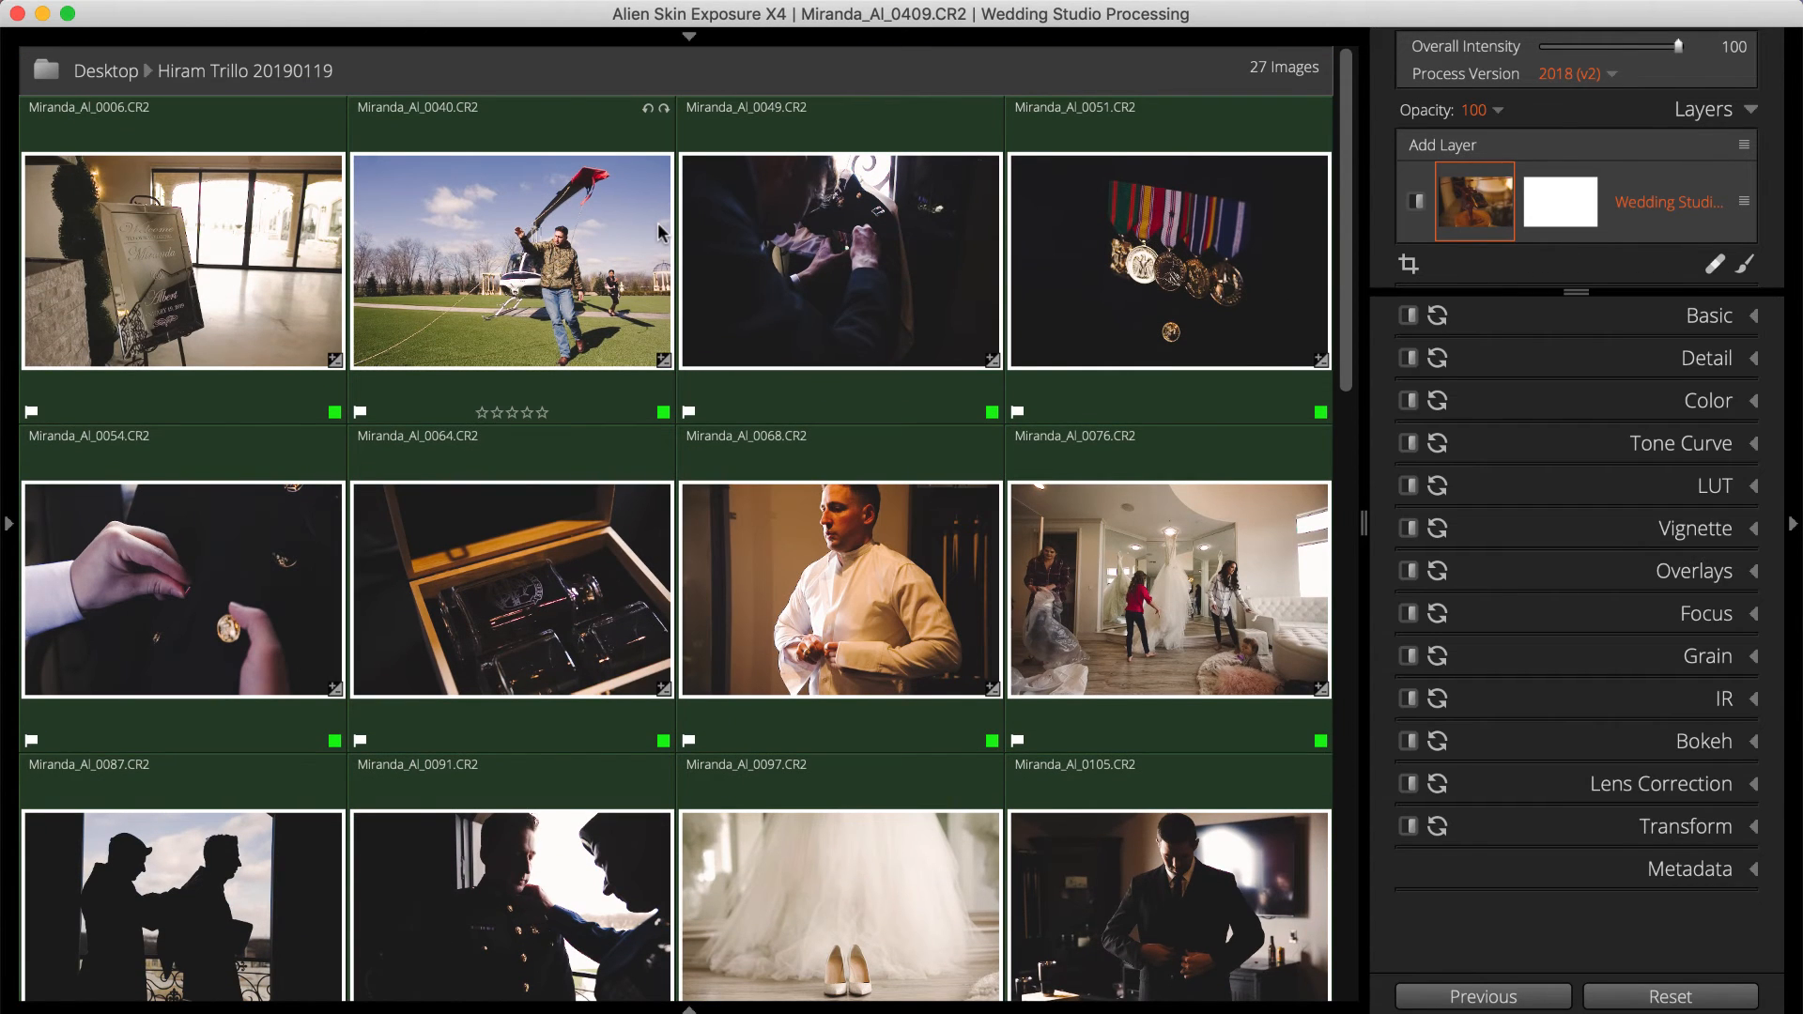
Step: Open photo 0049 in the large single view and enable a Light Effect overlay on it
double_click(752, 231)
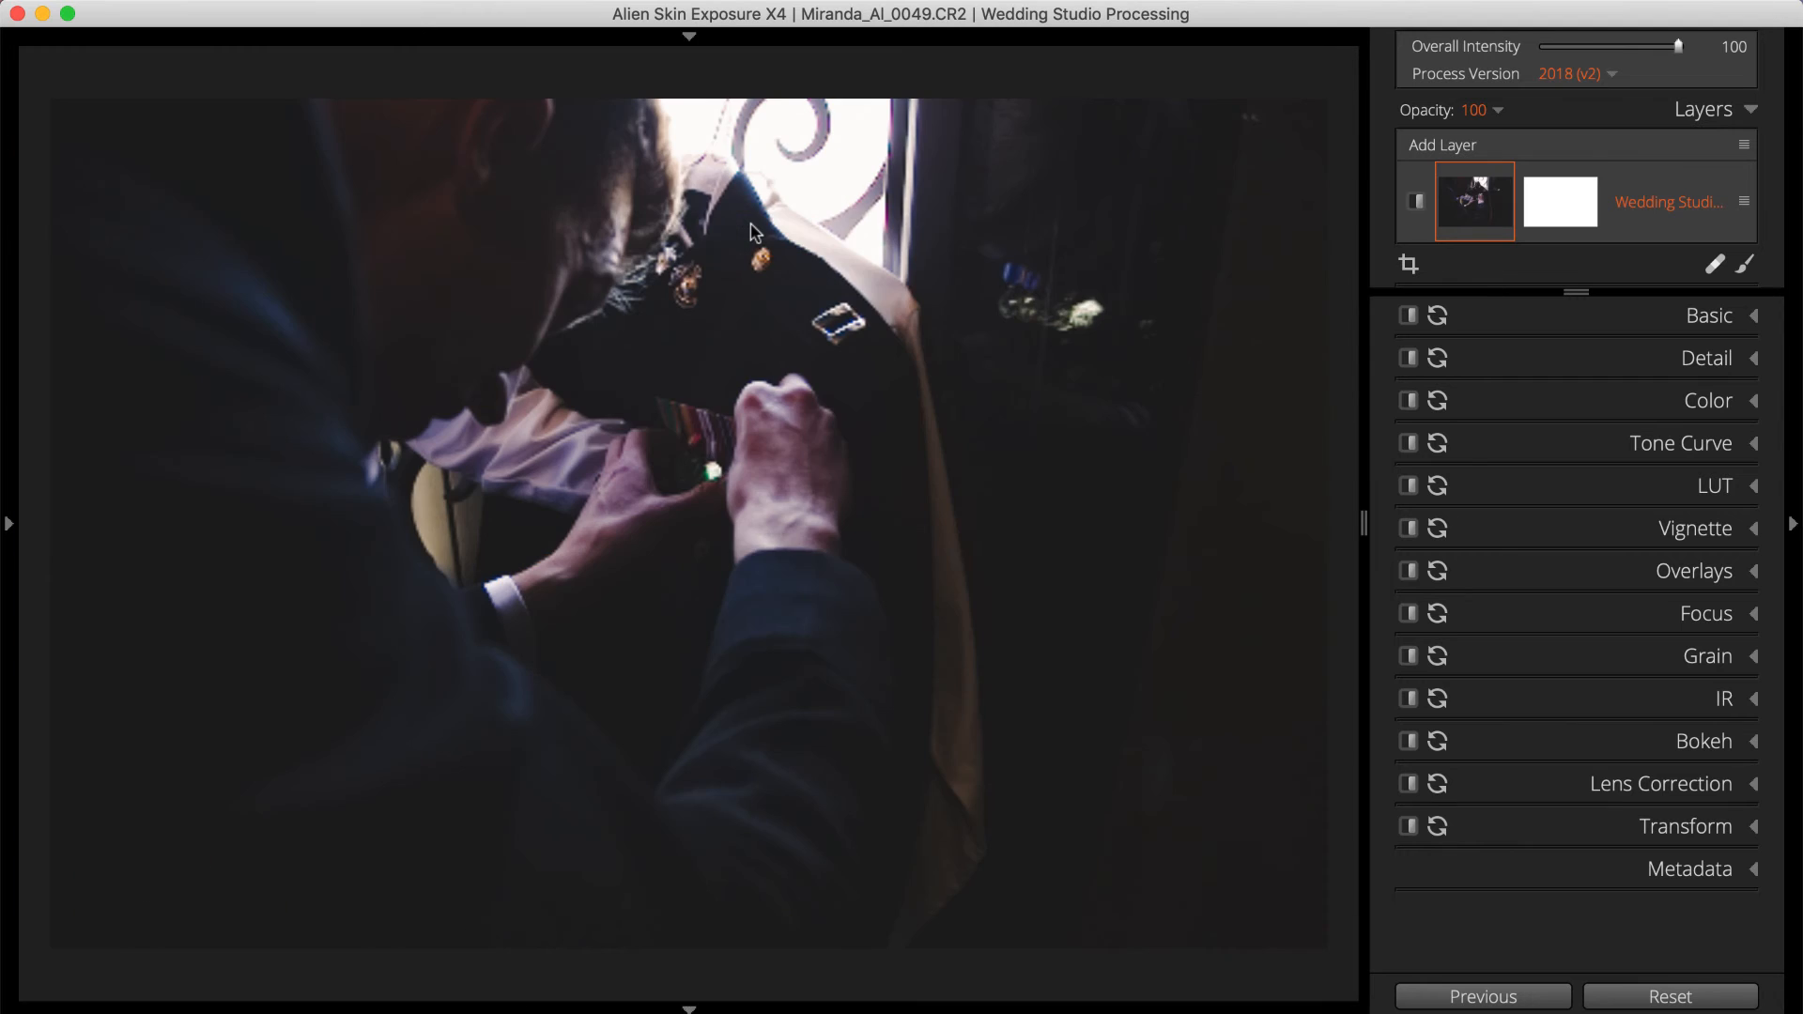
left_click(1566, 571)
scroll(1566, 568, "down", 5)
left_click(1412, 587)
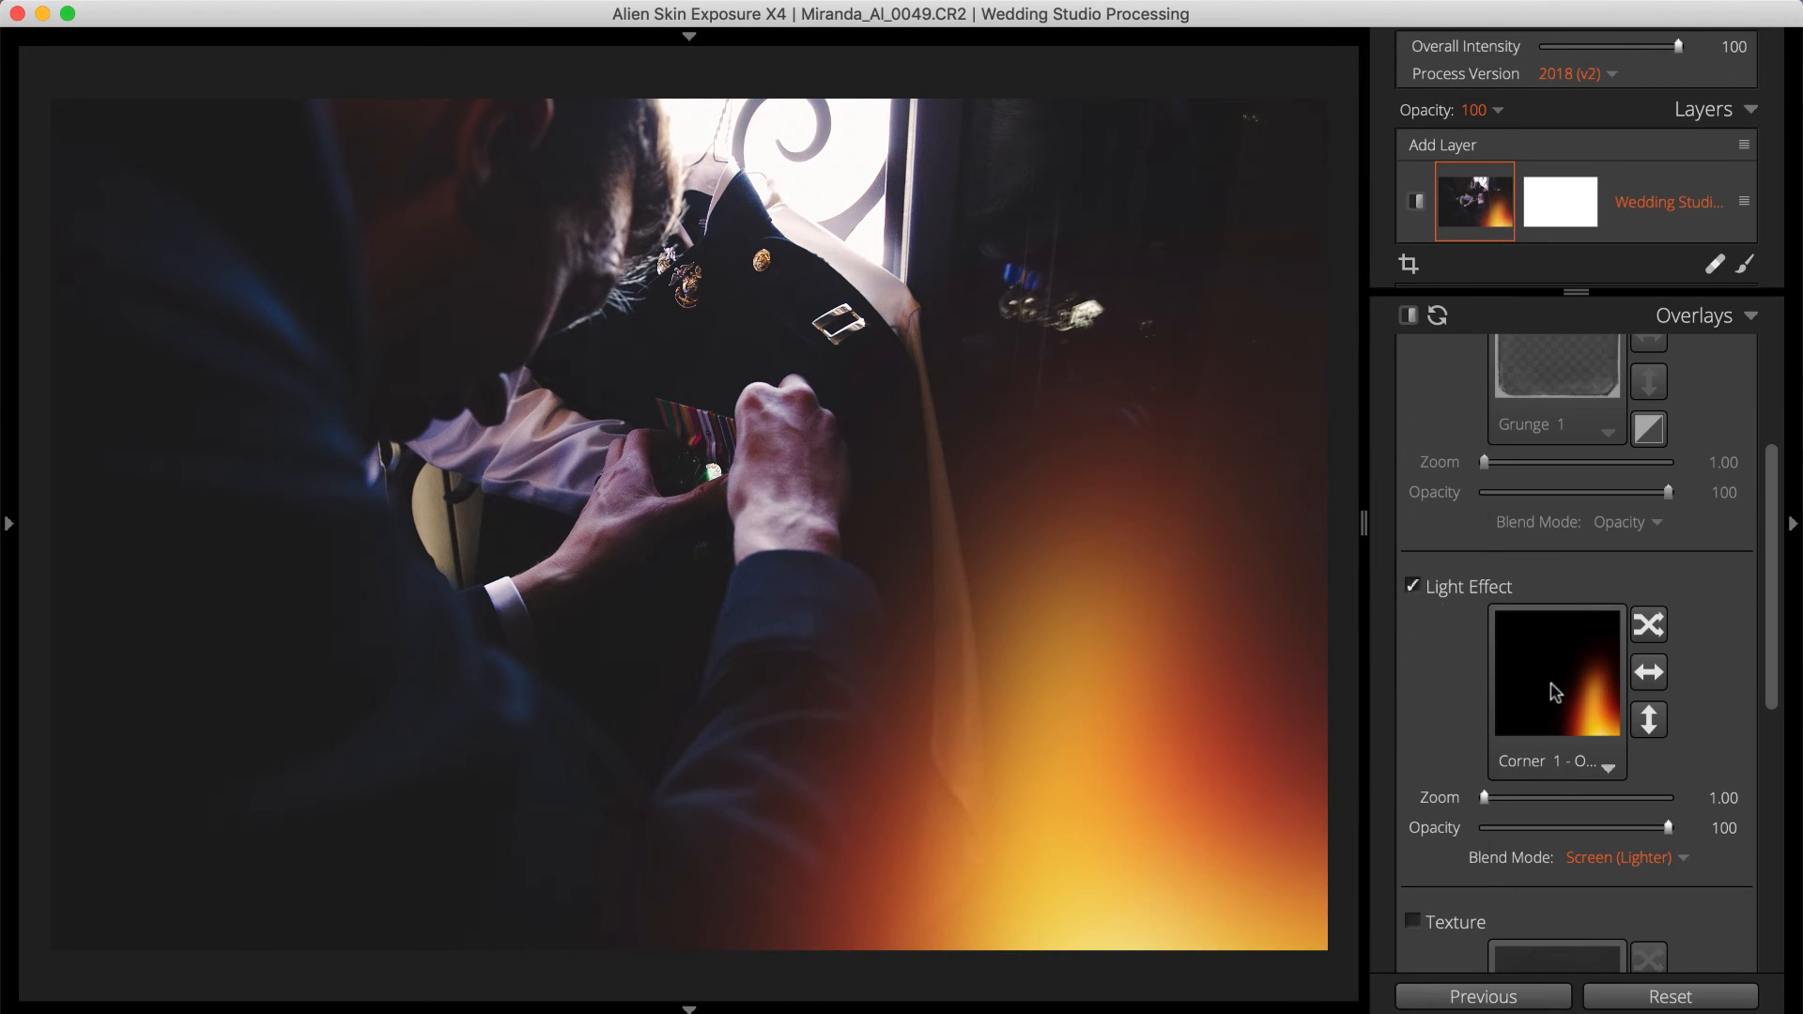
Step: Change the Light Effect to Orange Haze with Zoom 2.13 and Opacity 16, flip it vertically and horizontally, and advance to photo 0051
left_click(1555, 688)
left_click(1198, 507)
left_click(1005, 384)
left_click(1169, 499)
left_click_drag(1534, 797, 1509, 829)
left_click(1649, 720)
left_click(1649, 672)
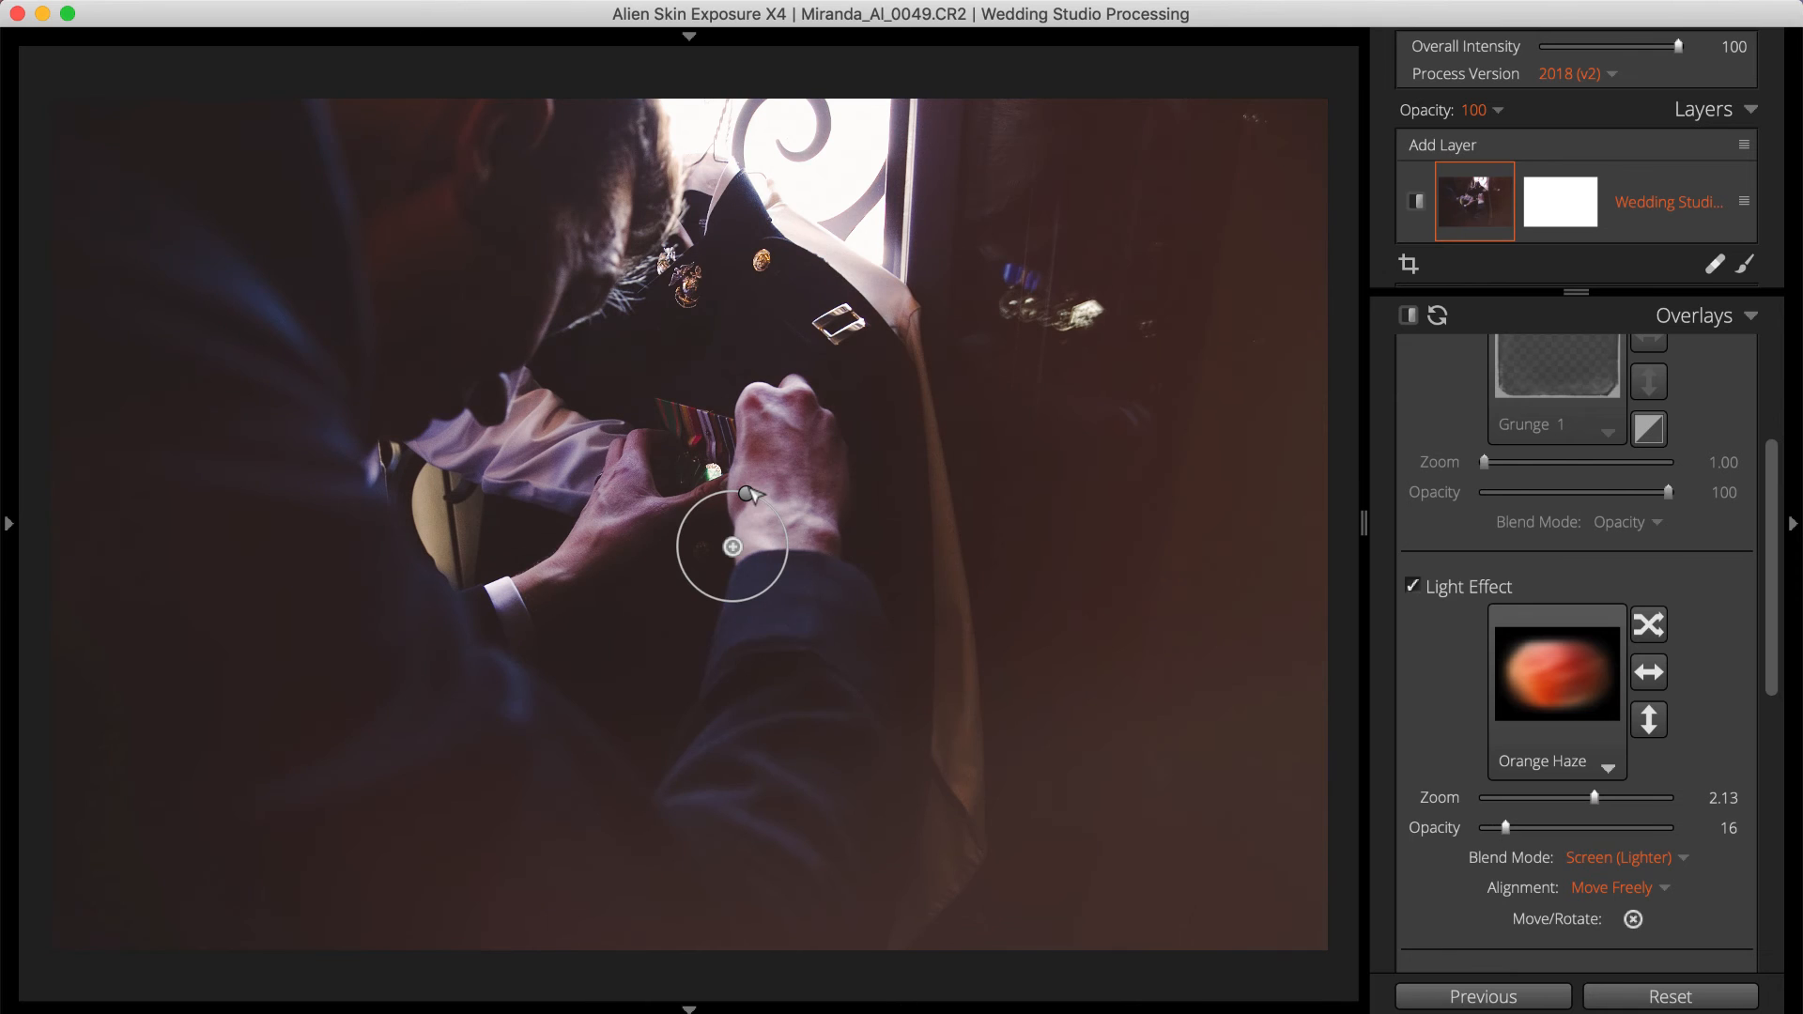
left_click(1698, 318)
key("Right")
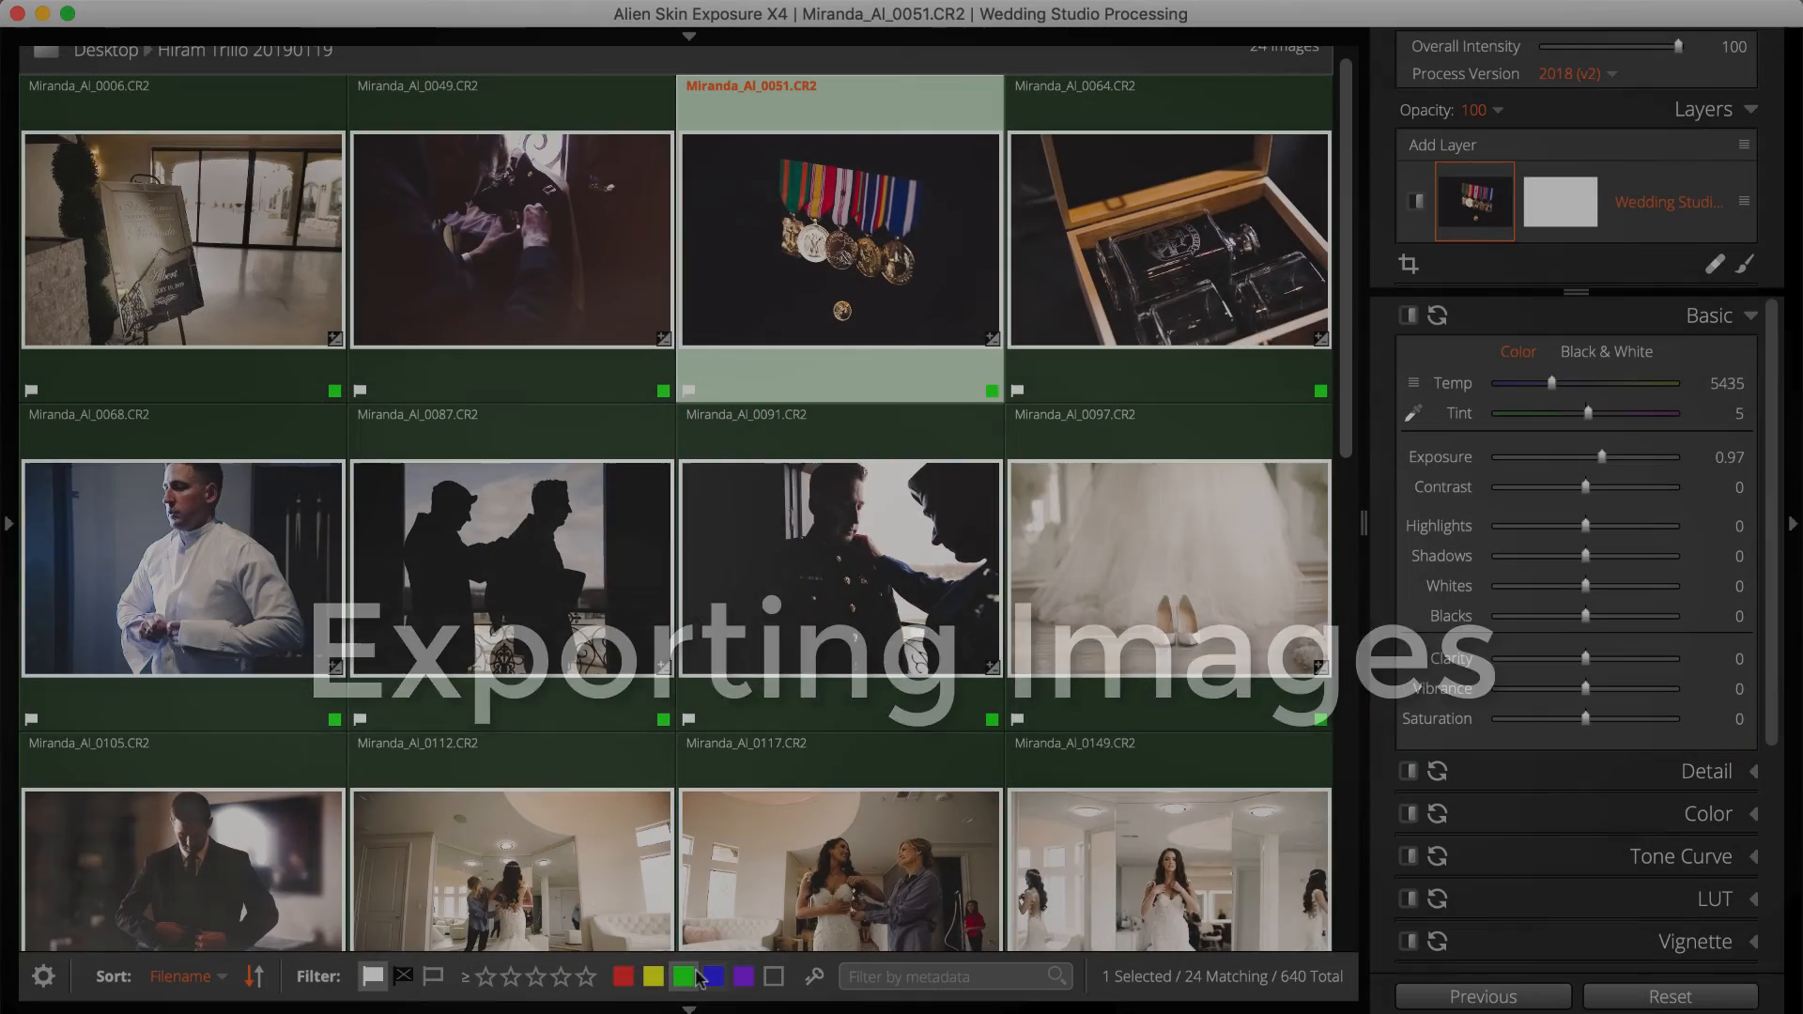
Step: Clear the green label filter, hide the side panels, and select all flagged photos
left_click(692, 976)
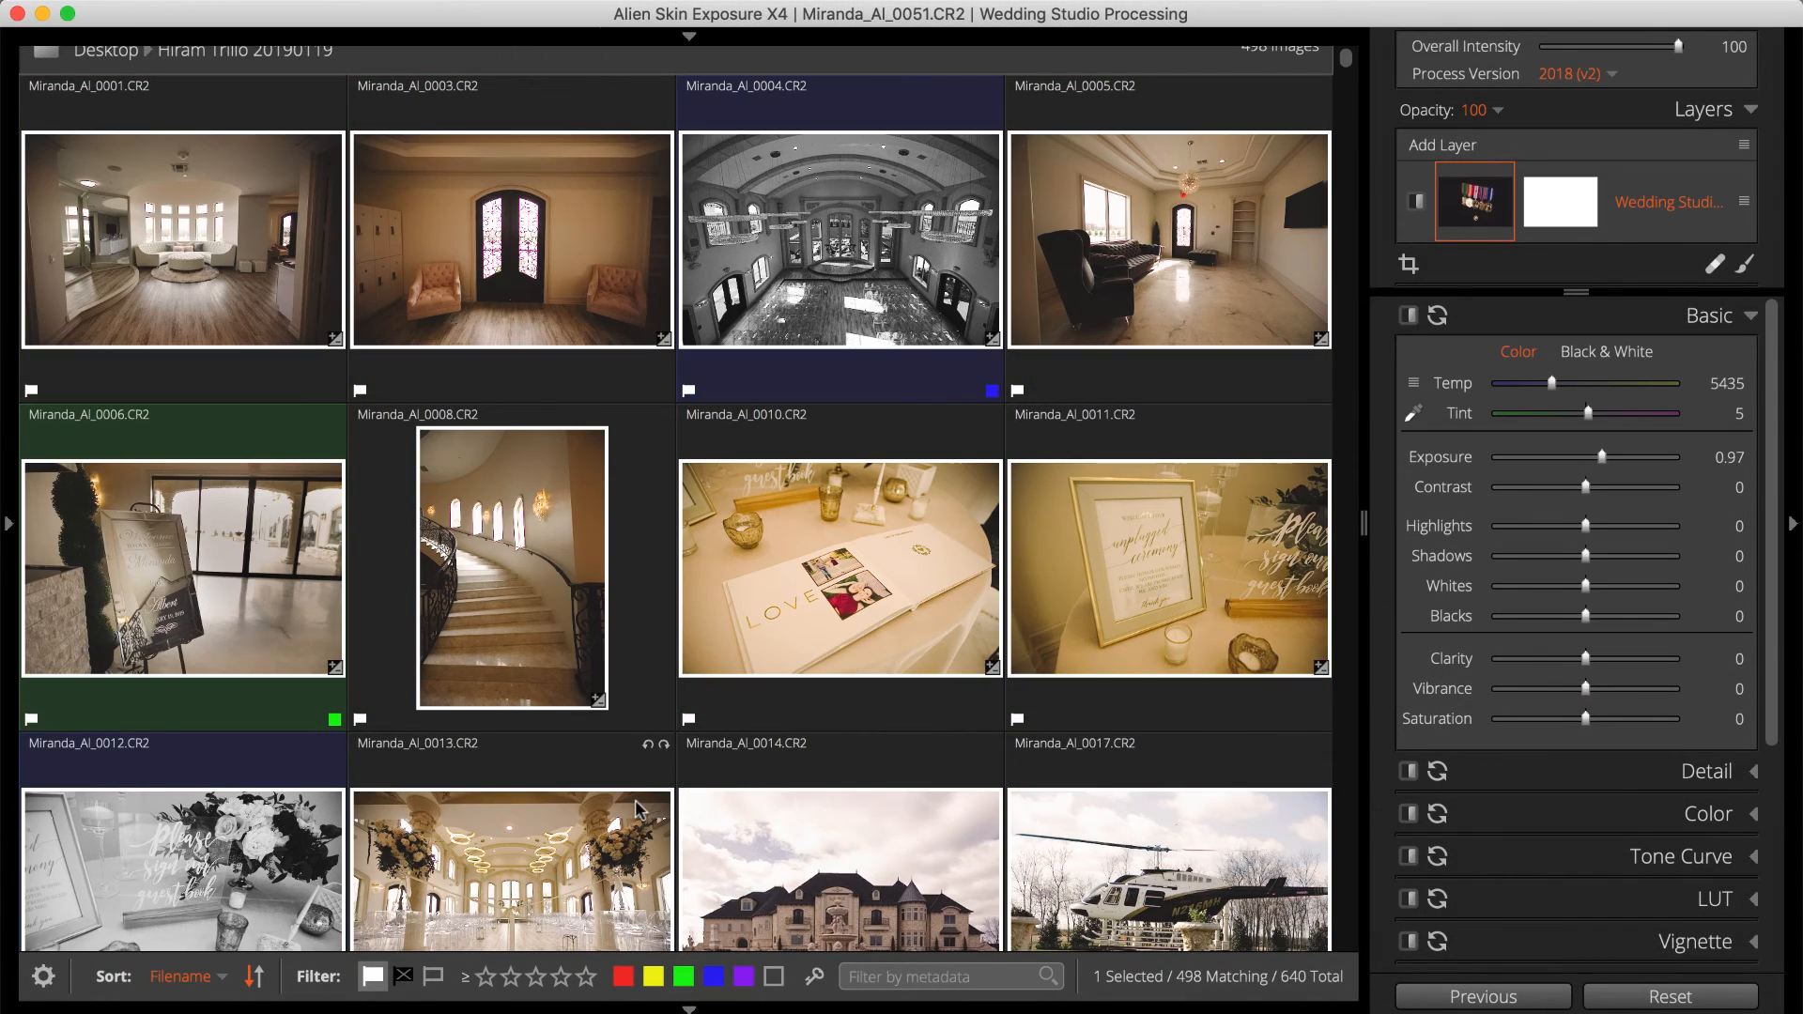
key("Tab")
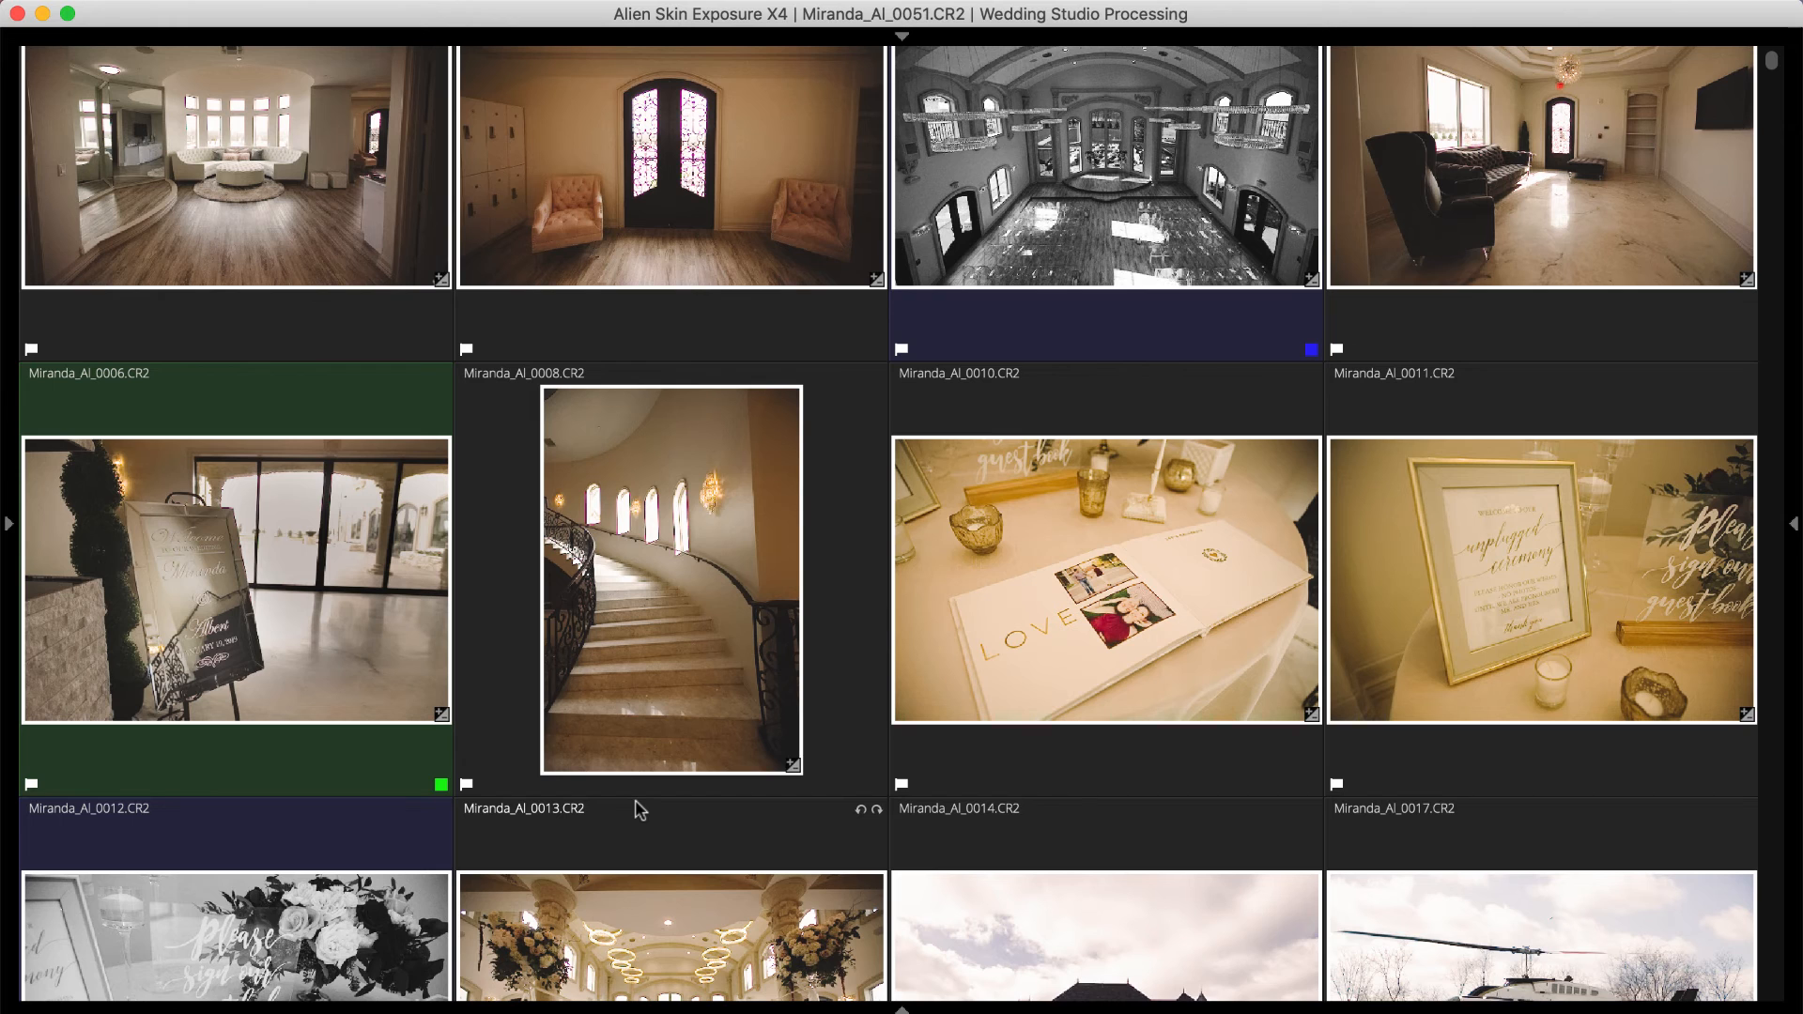
key("super+a")
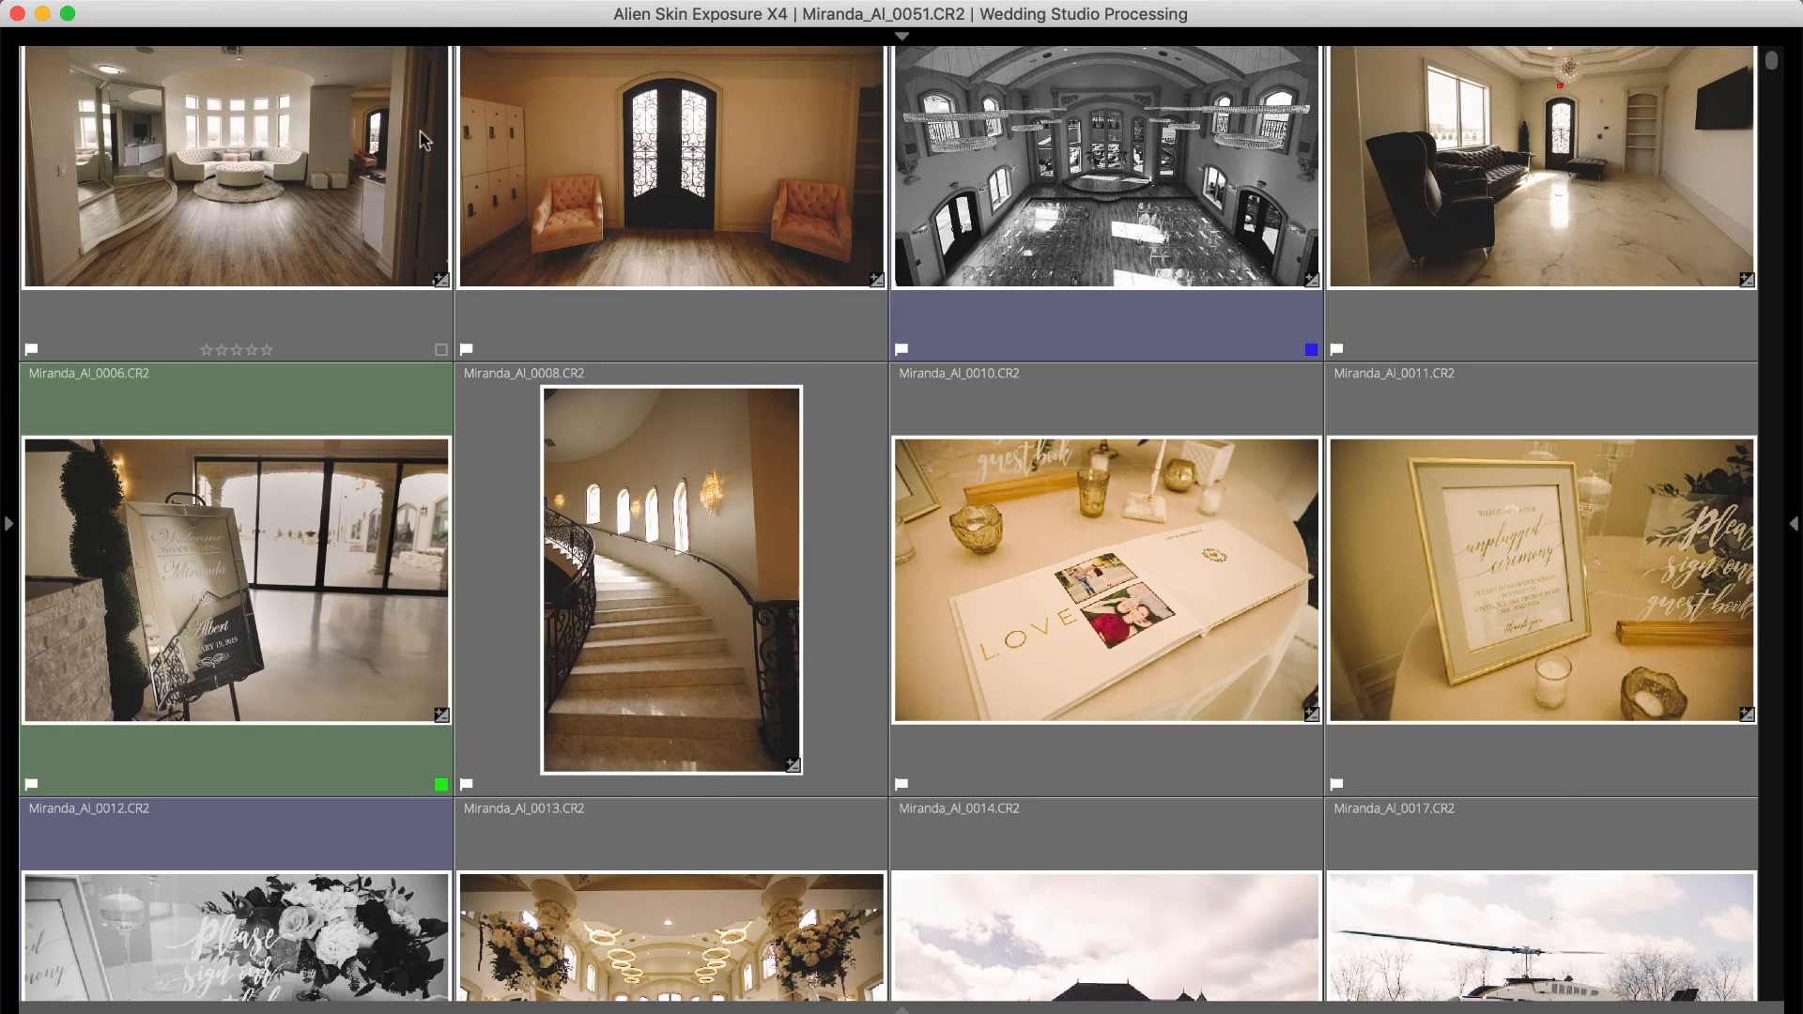
Step: Quick Export the selected photos with the Facebook Share, Instagram Share, Print Full Size and SmugMug profiles, leaving out Twitter Share
left_click(215, 13)
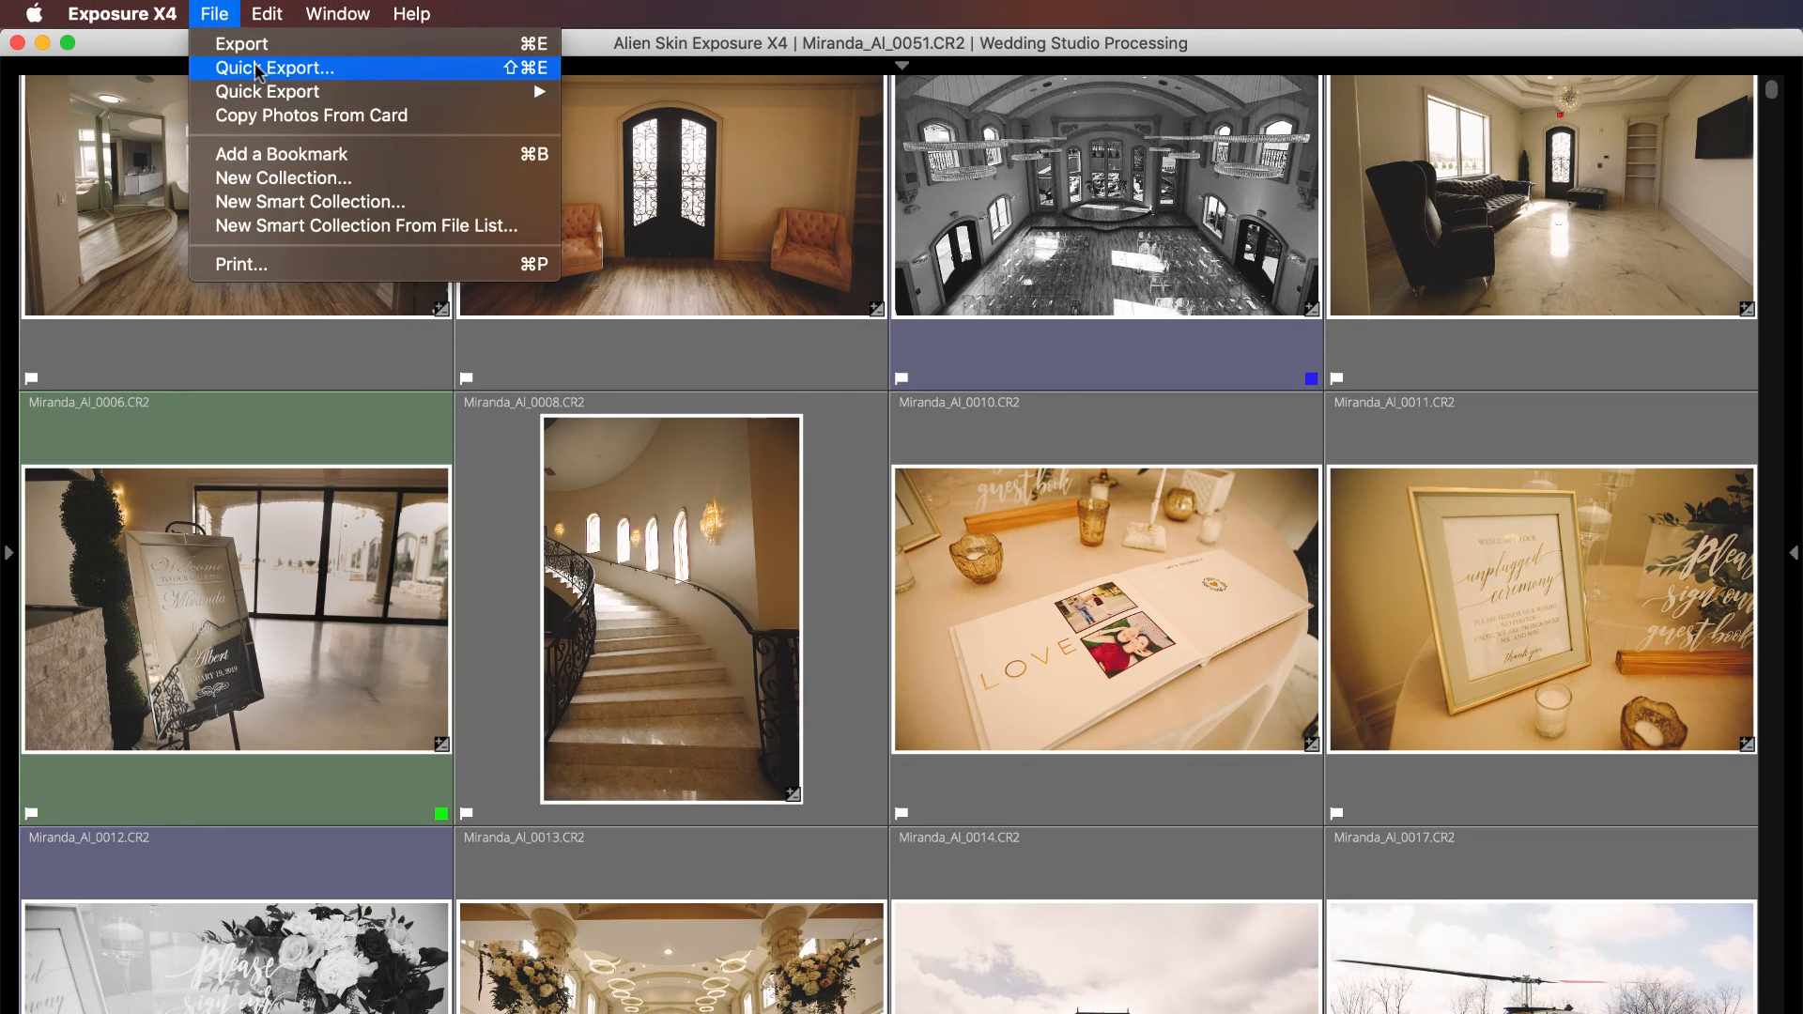
left_click(257, 76)
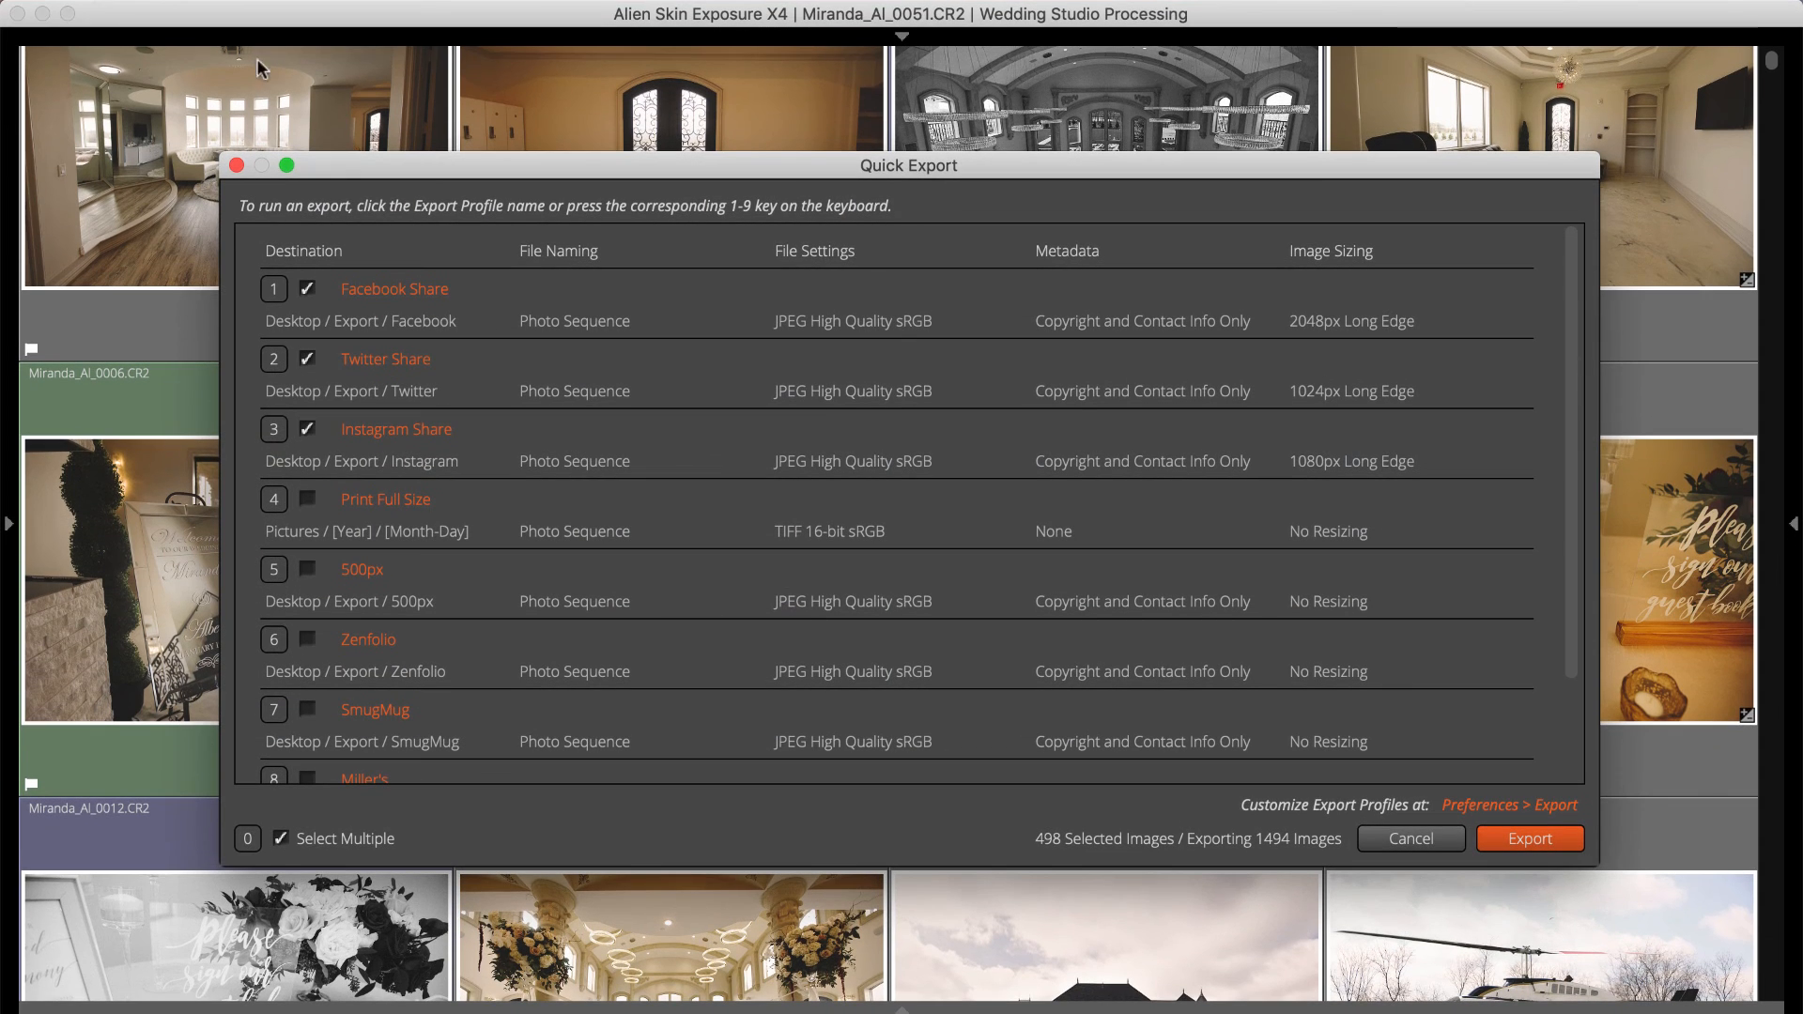
left_click(309, 363)
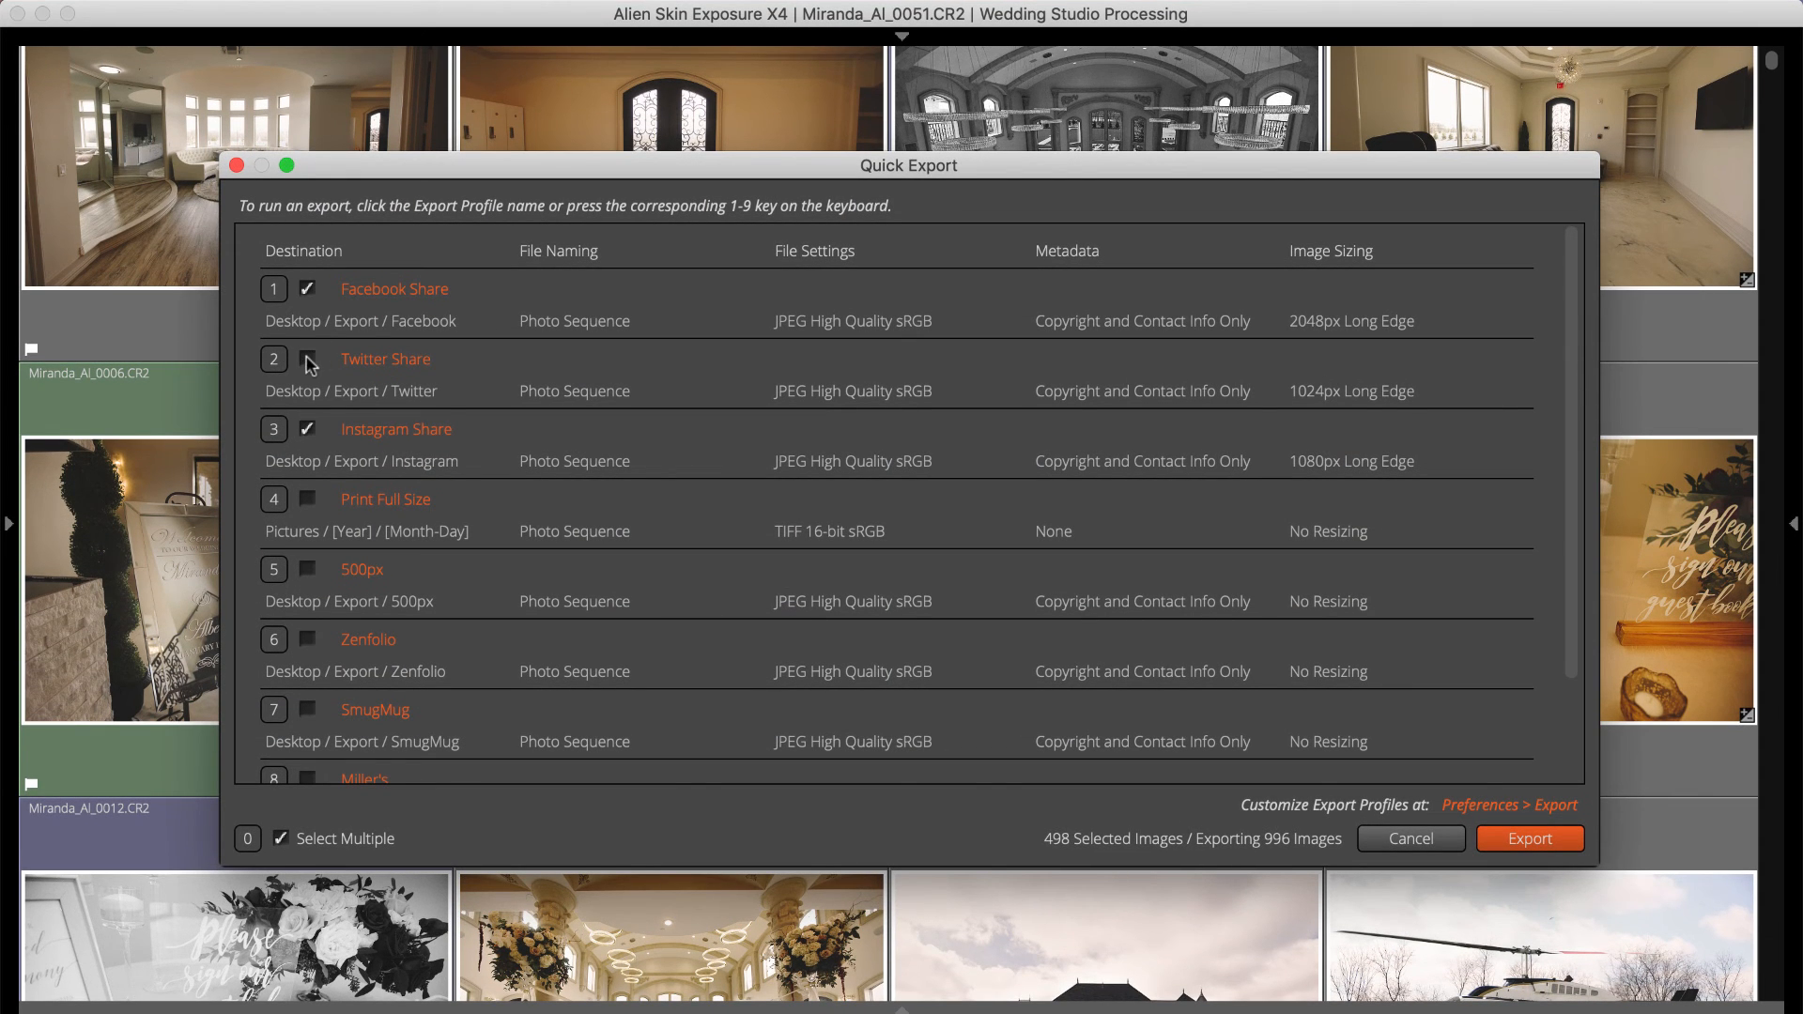
left_click(310, 502)
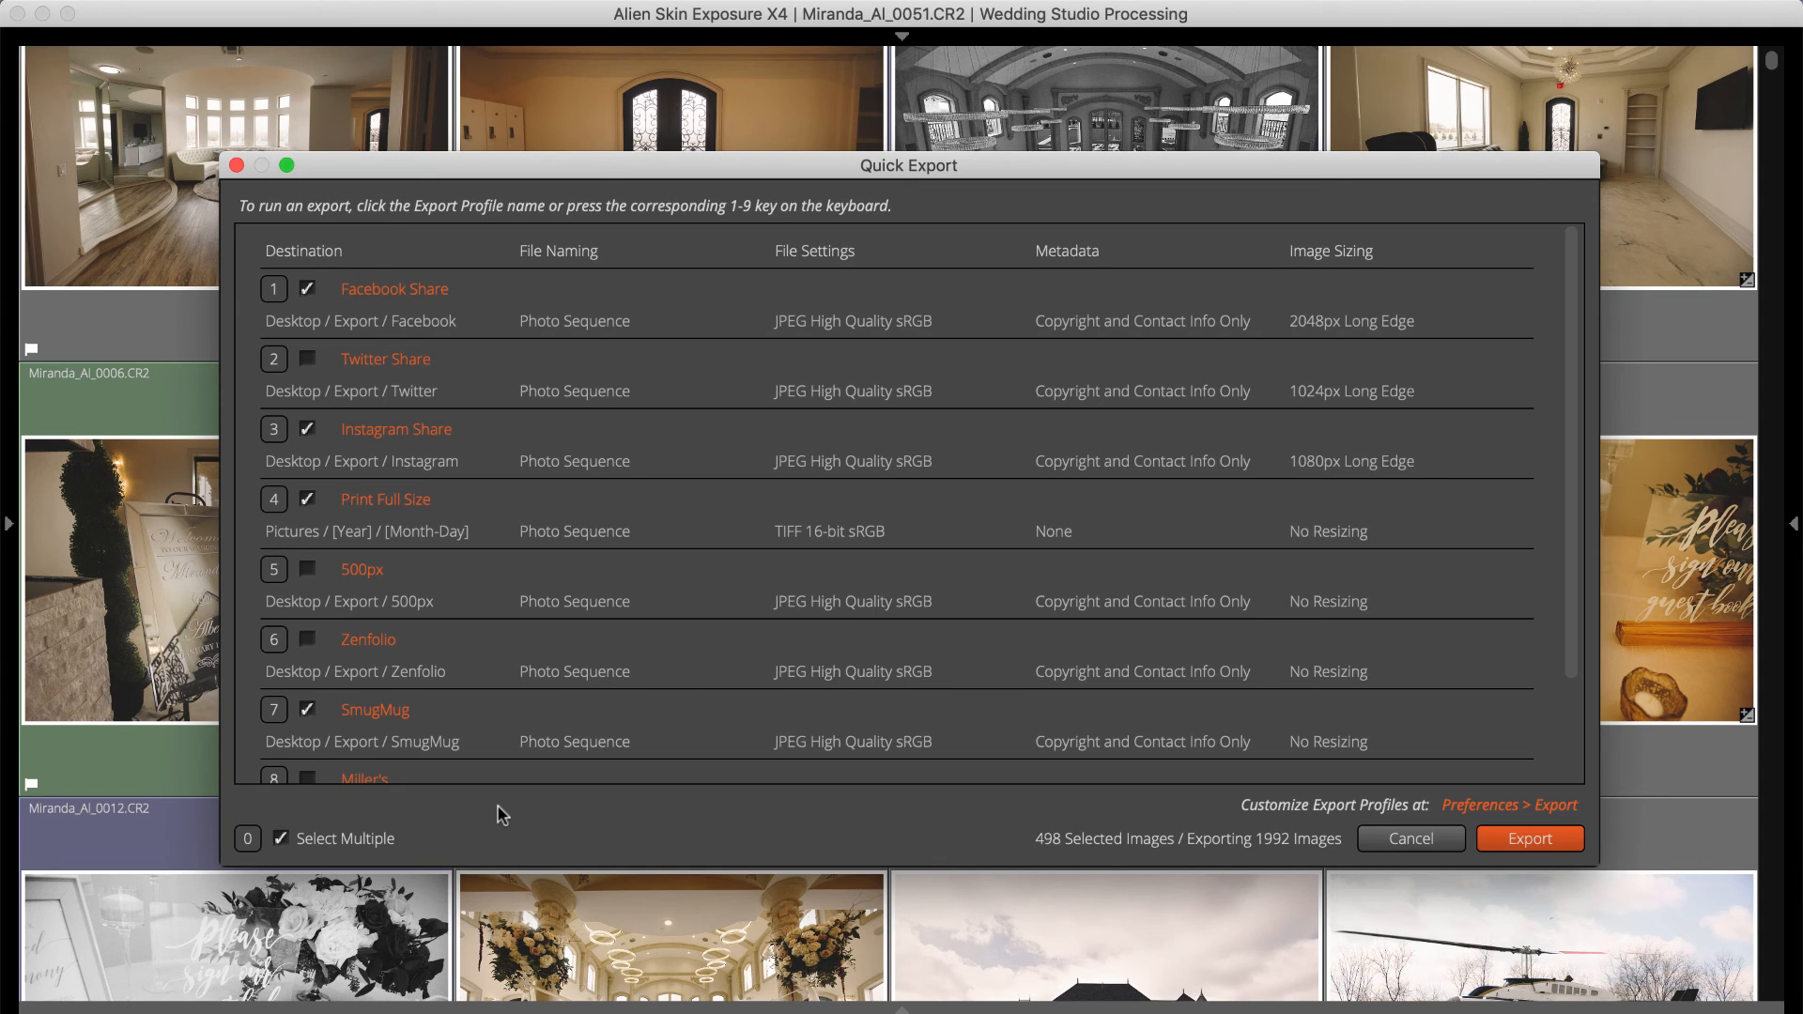
left_click(1484, 848)
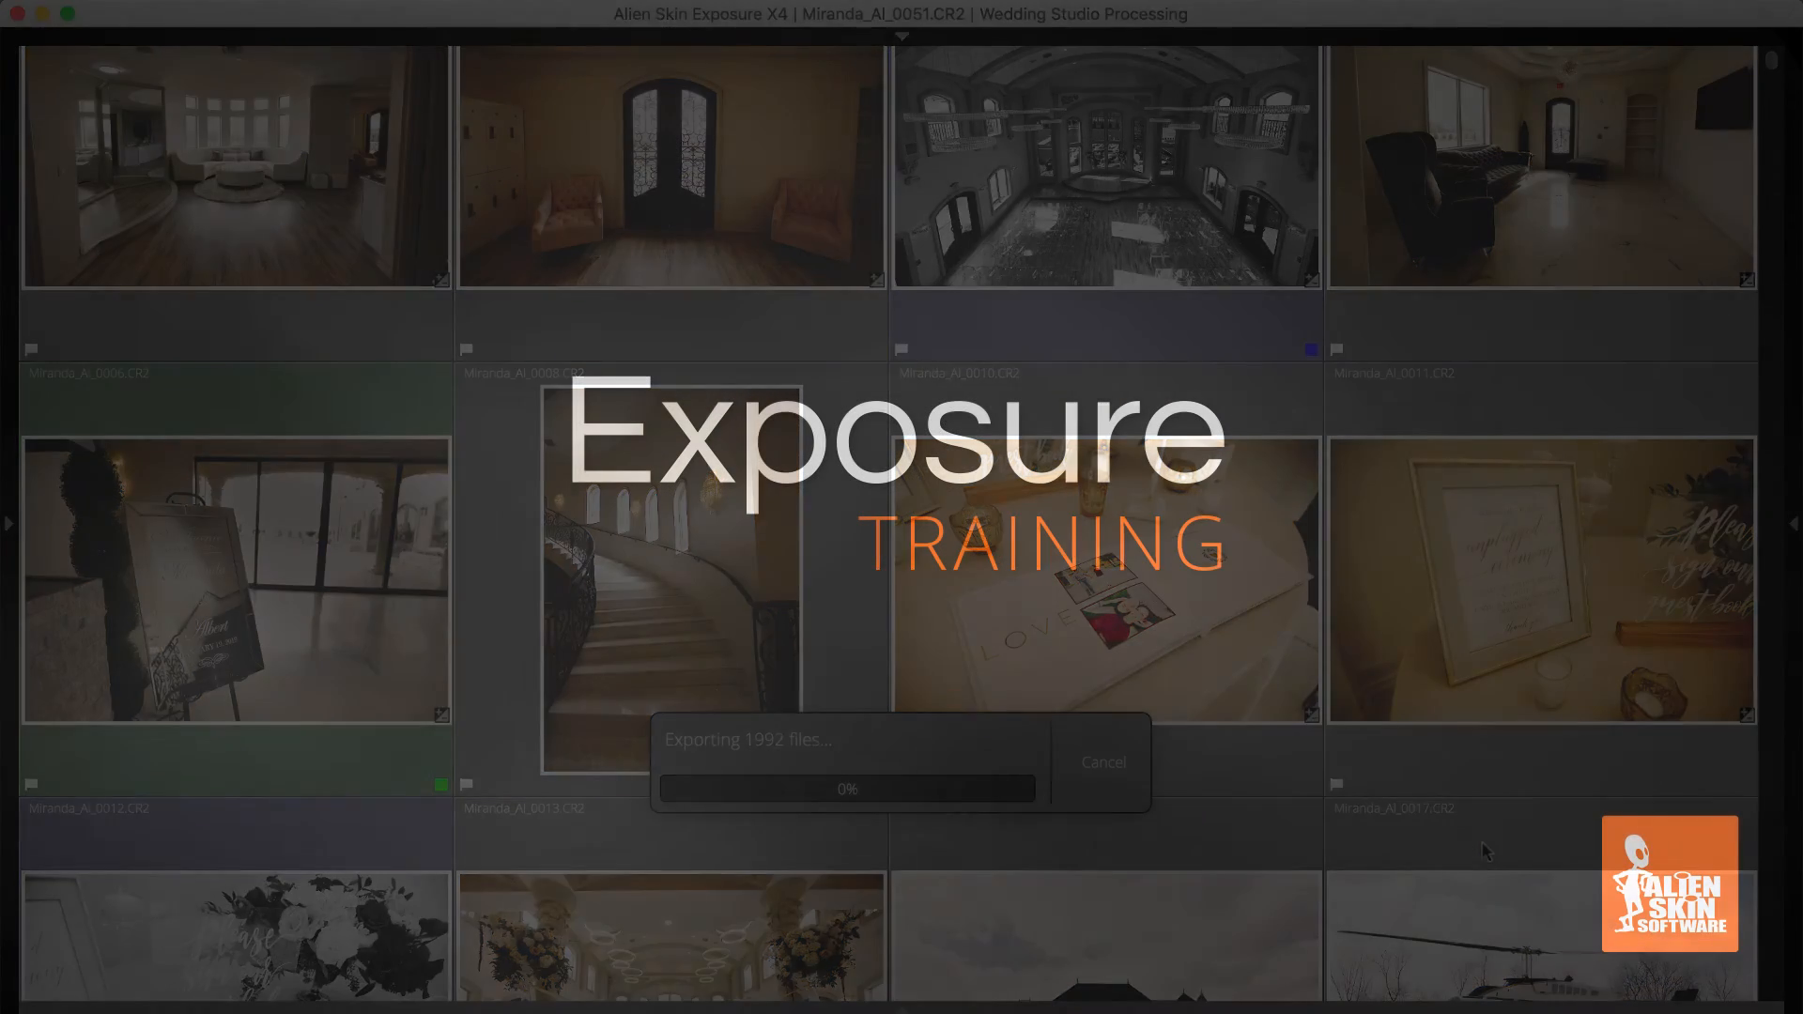